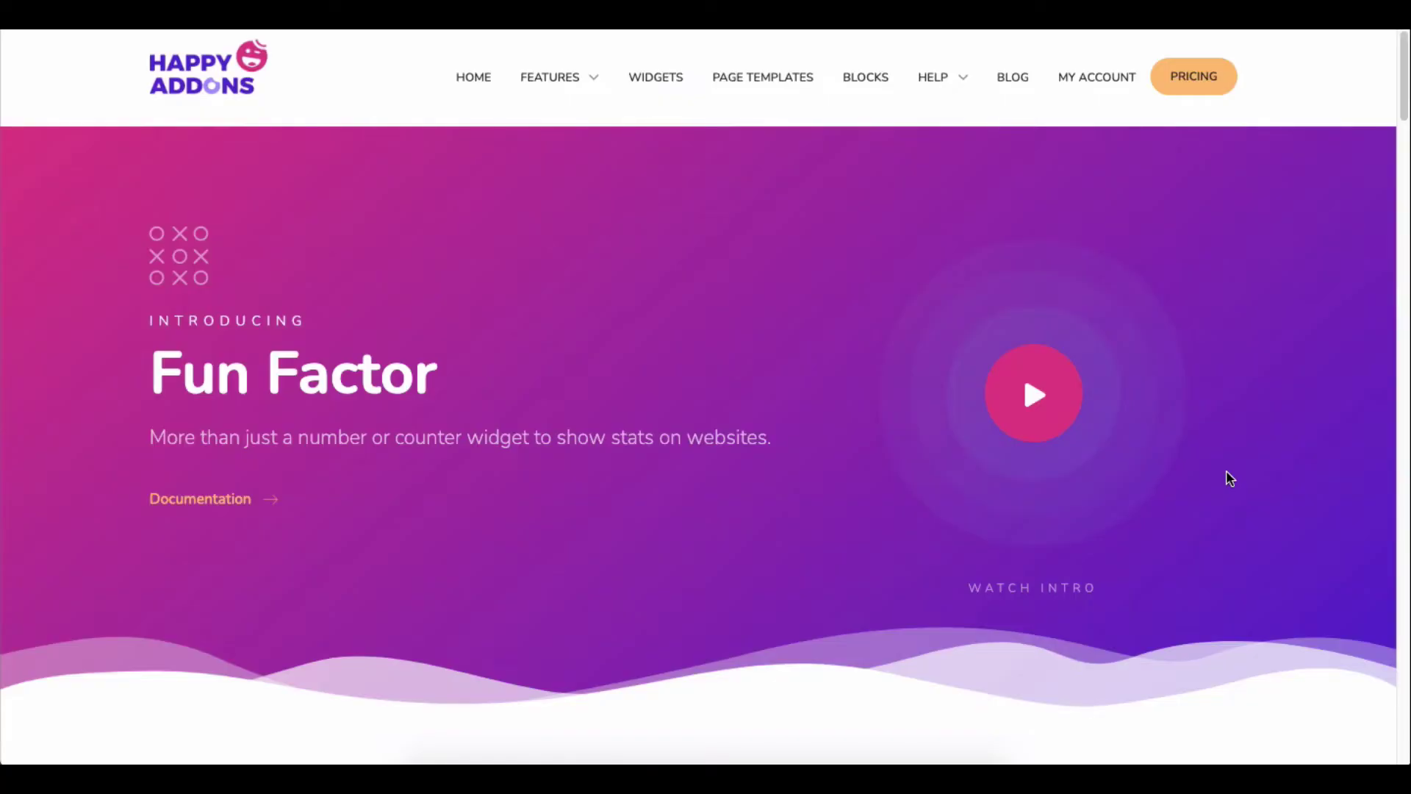
# Add a four-column section below the Design 1 heading
pyautogui.scroll(-15, 1229, 478)
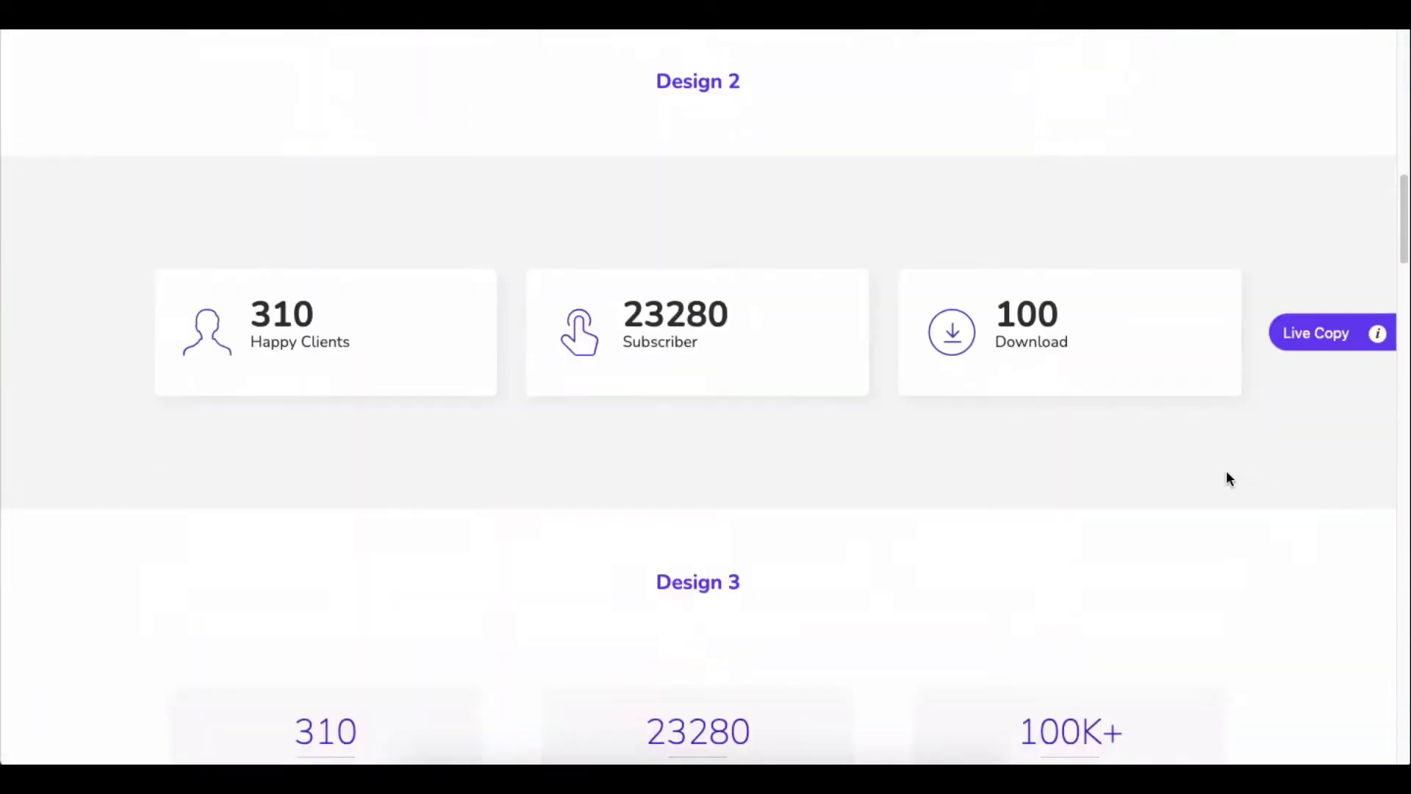
pyautogui.scroll(-10, 1230, 478)
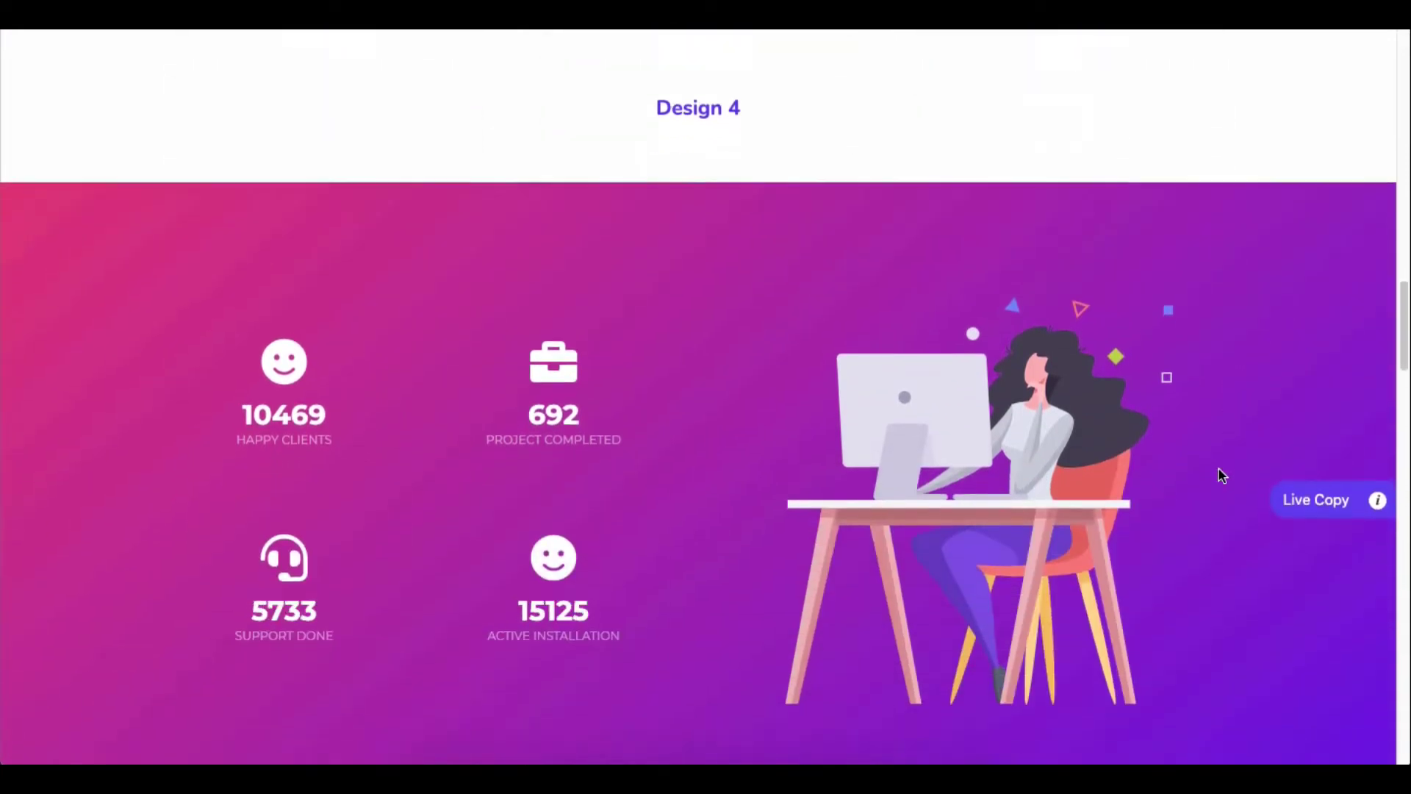
pyautogui.scroll(-1, 1220, 474)
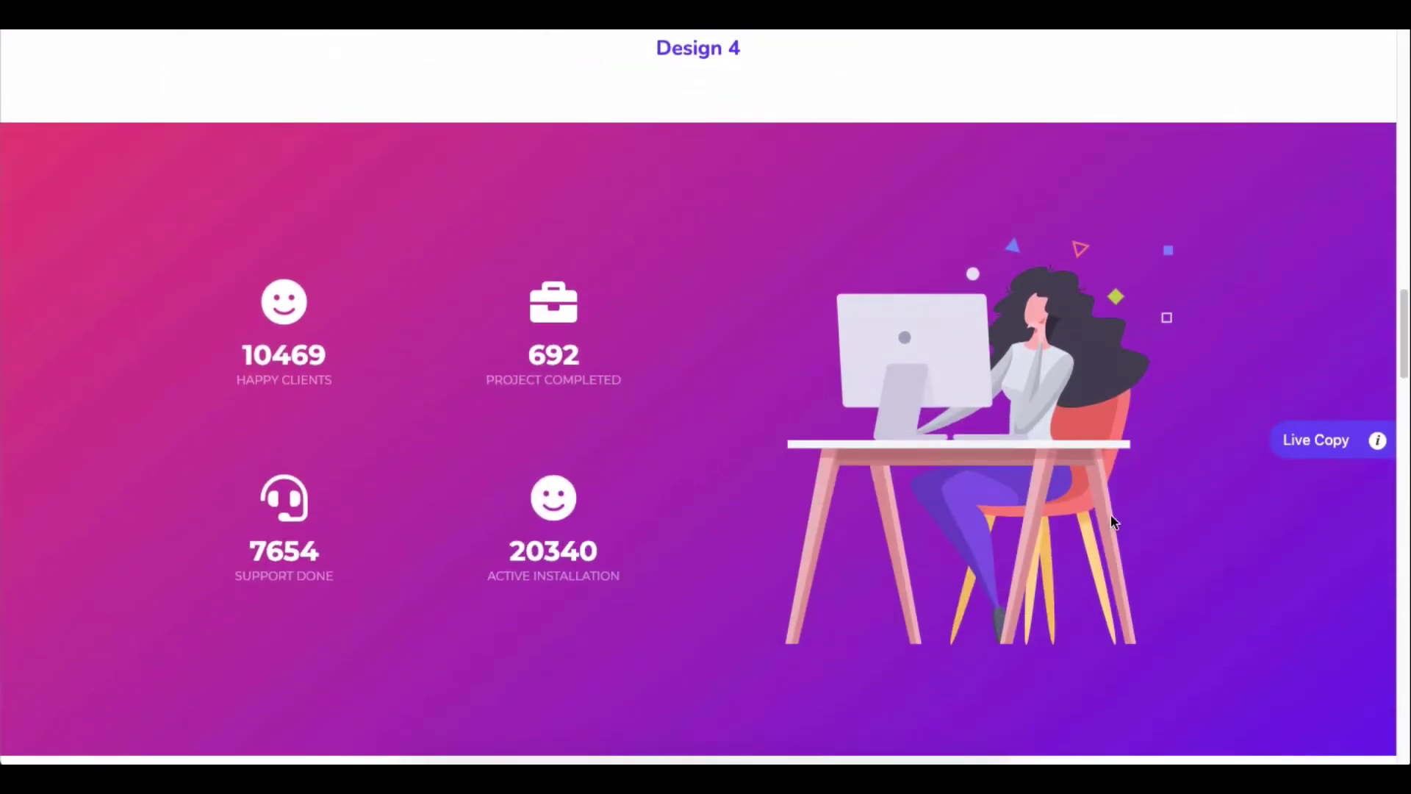
pyautogui.scroll(-8, 1195, 518)
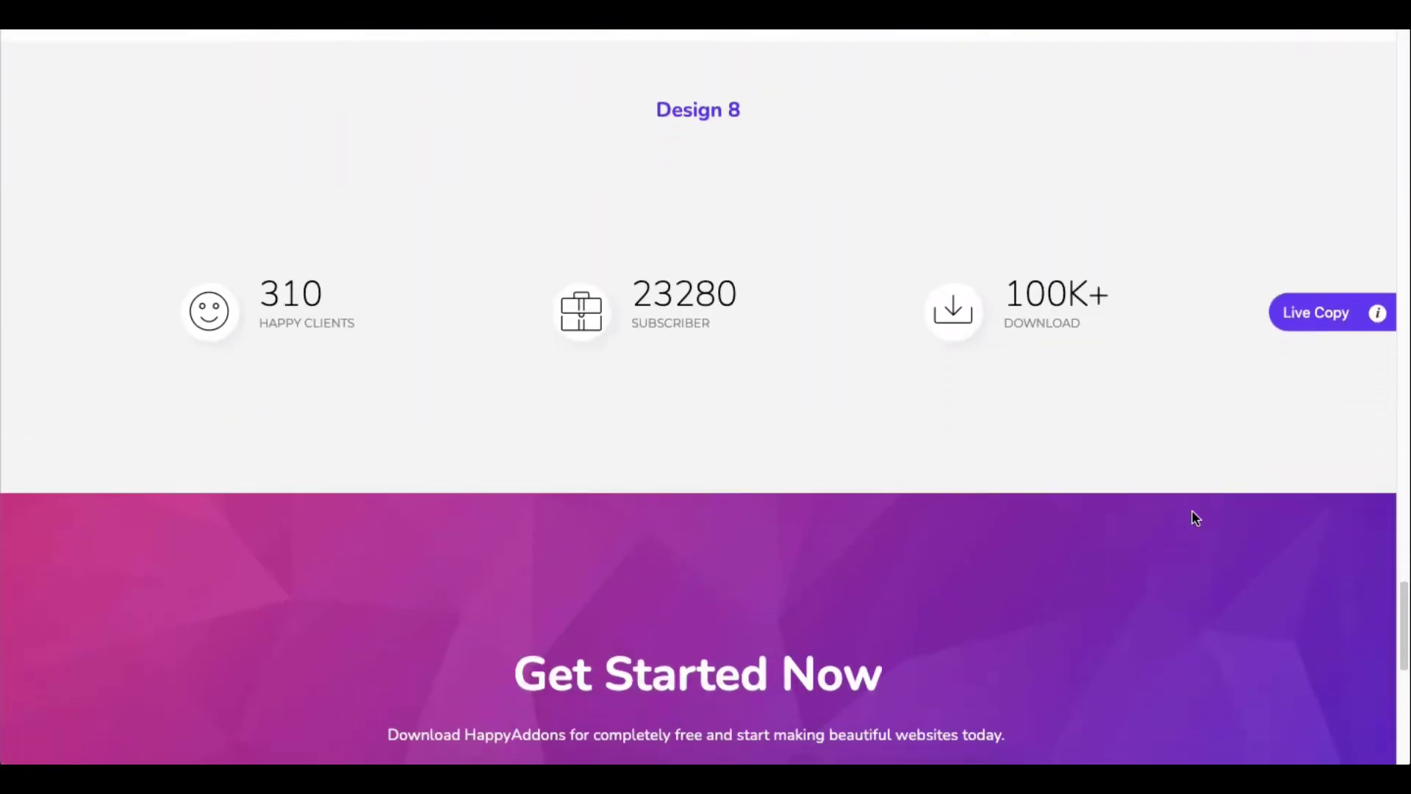
pyautogui.scroll(20, 1195, 518)
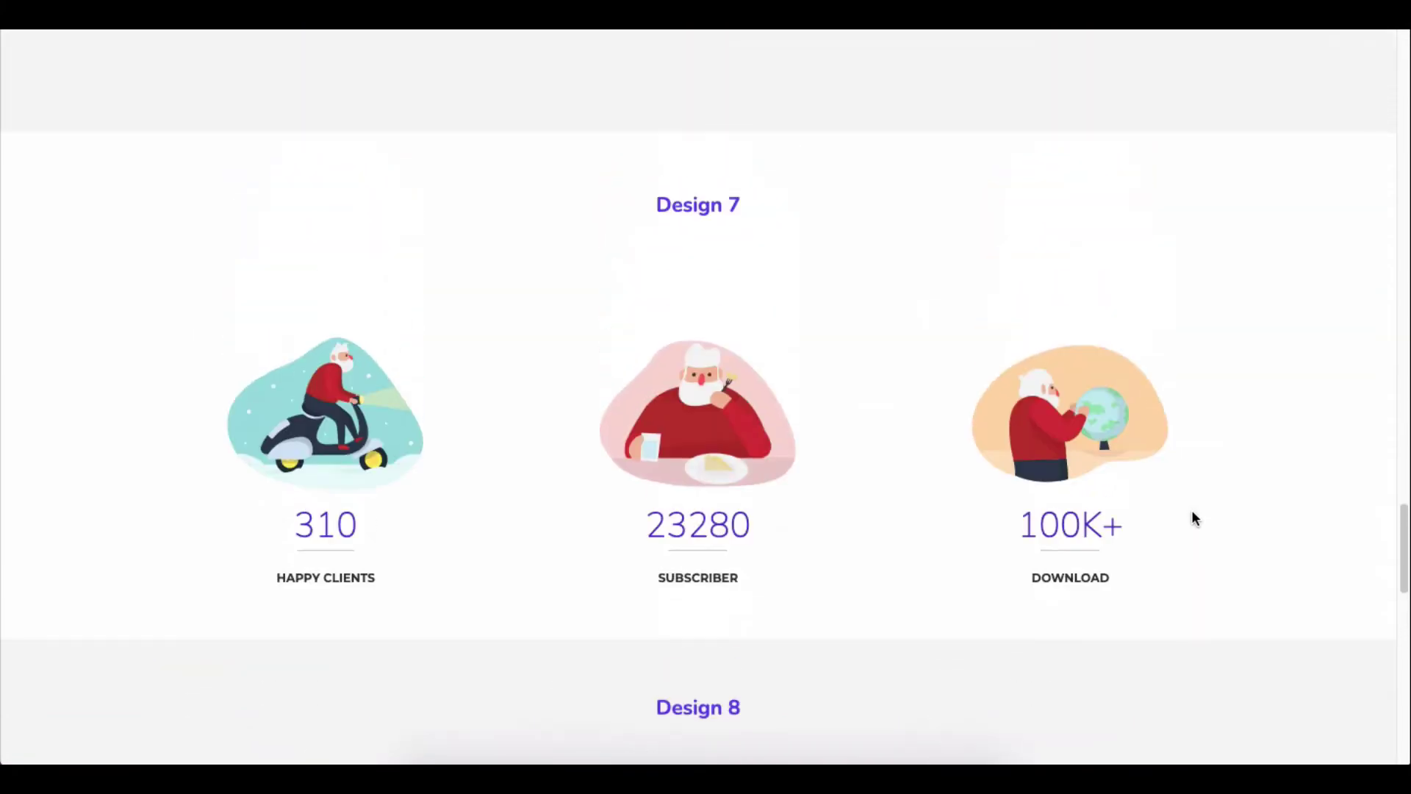
pyautogui.scroll(20, 1194, 518)
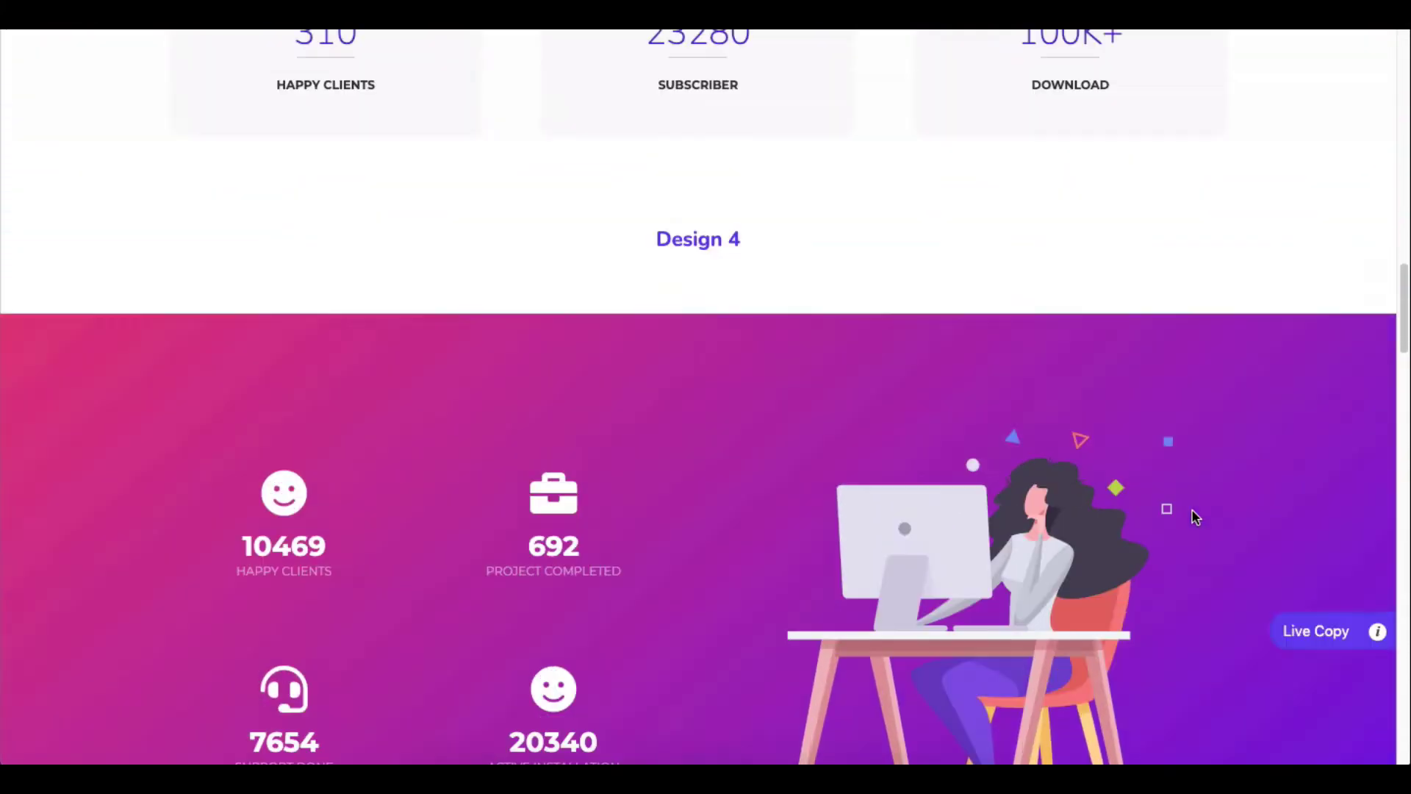
pyautogui.scroll(10, 1194, 517)
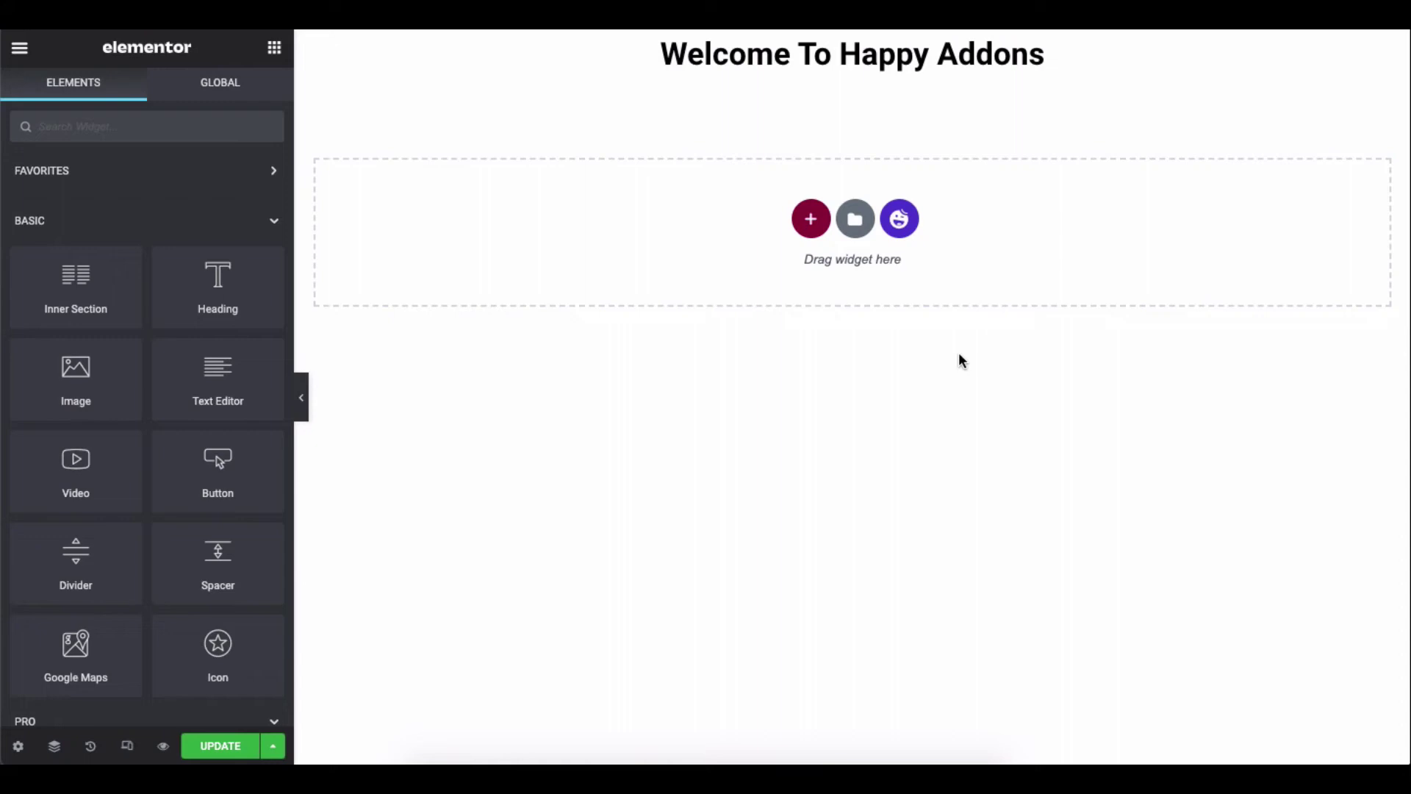
pyautogui.click(814, 224)
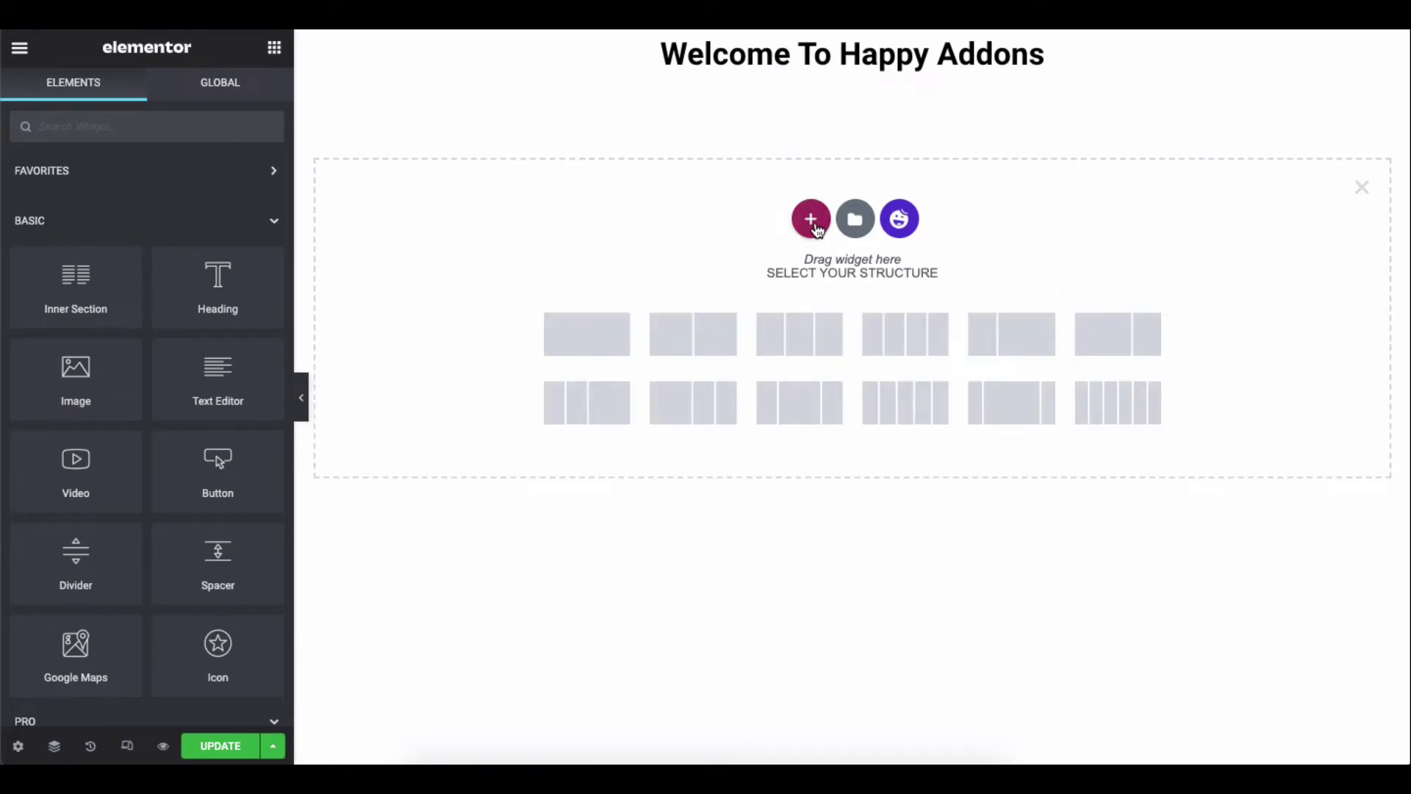
pyautogui.click(898, 334)
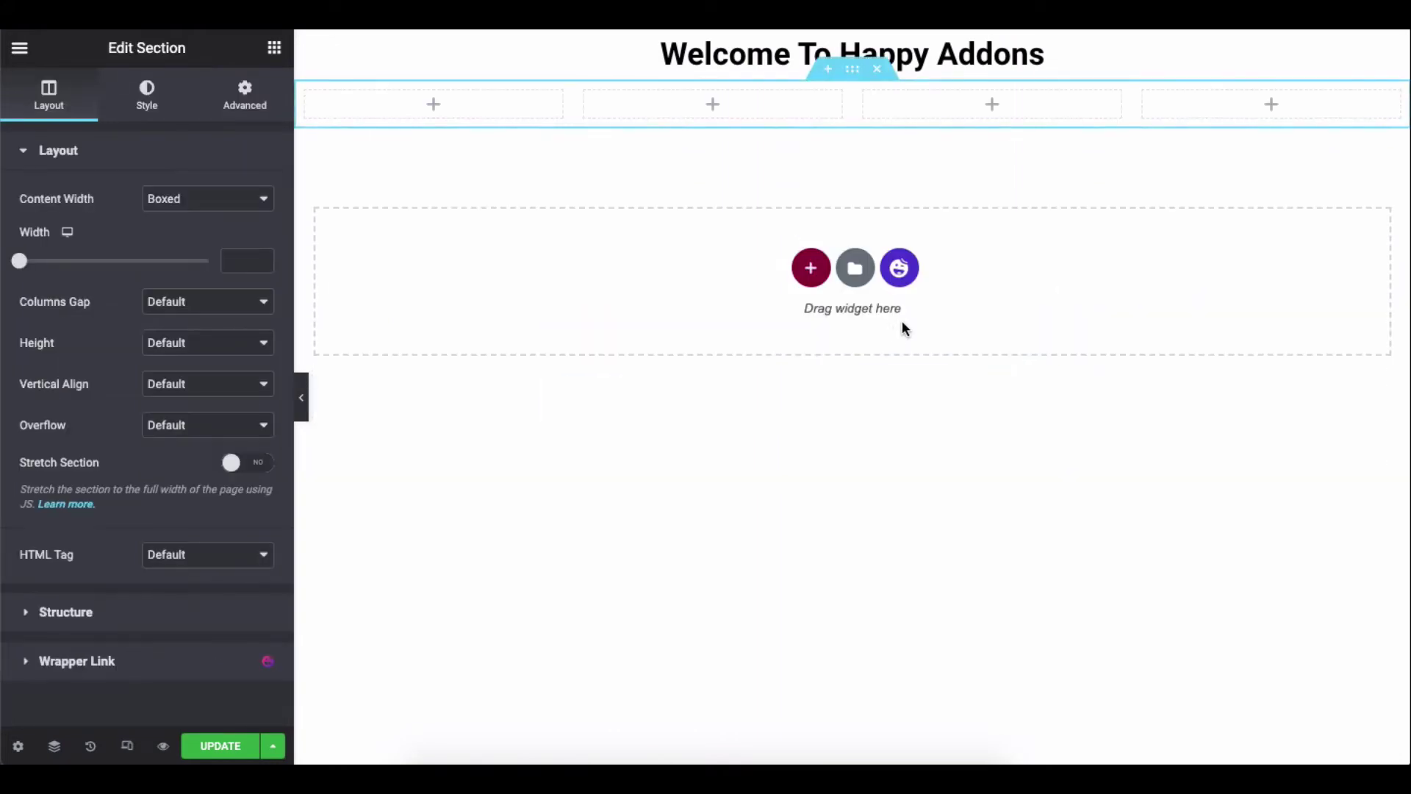
# Search 'fun' and place Fun Factor counters in the first and second columns
pyautogui.click(274, 47)
pyautogui.write('fun')
pyautogui.moveTo(75, 190); pyautogui.dragTo(450, 105)
pyautogui.click(274, 47)
pyautogui.write('fun')
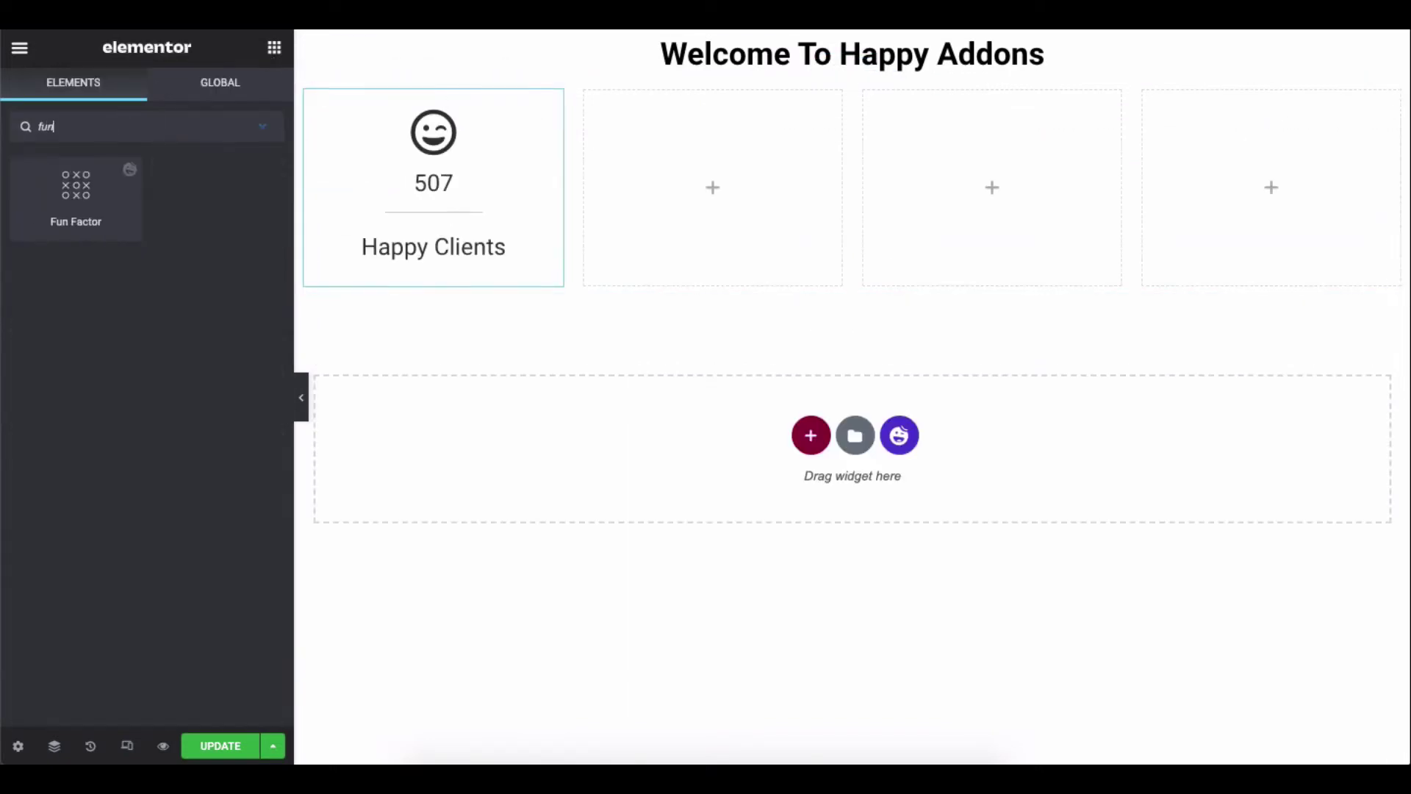
pyautogui.moveTo(76, 189); pyautogui.dragTo(723, 173)
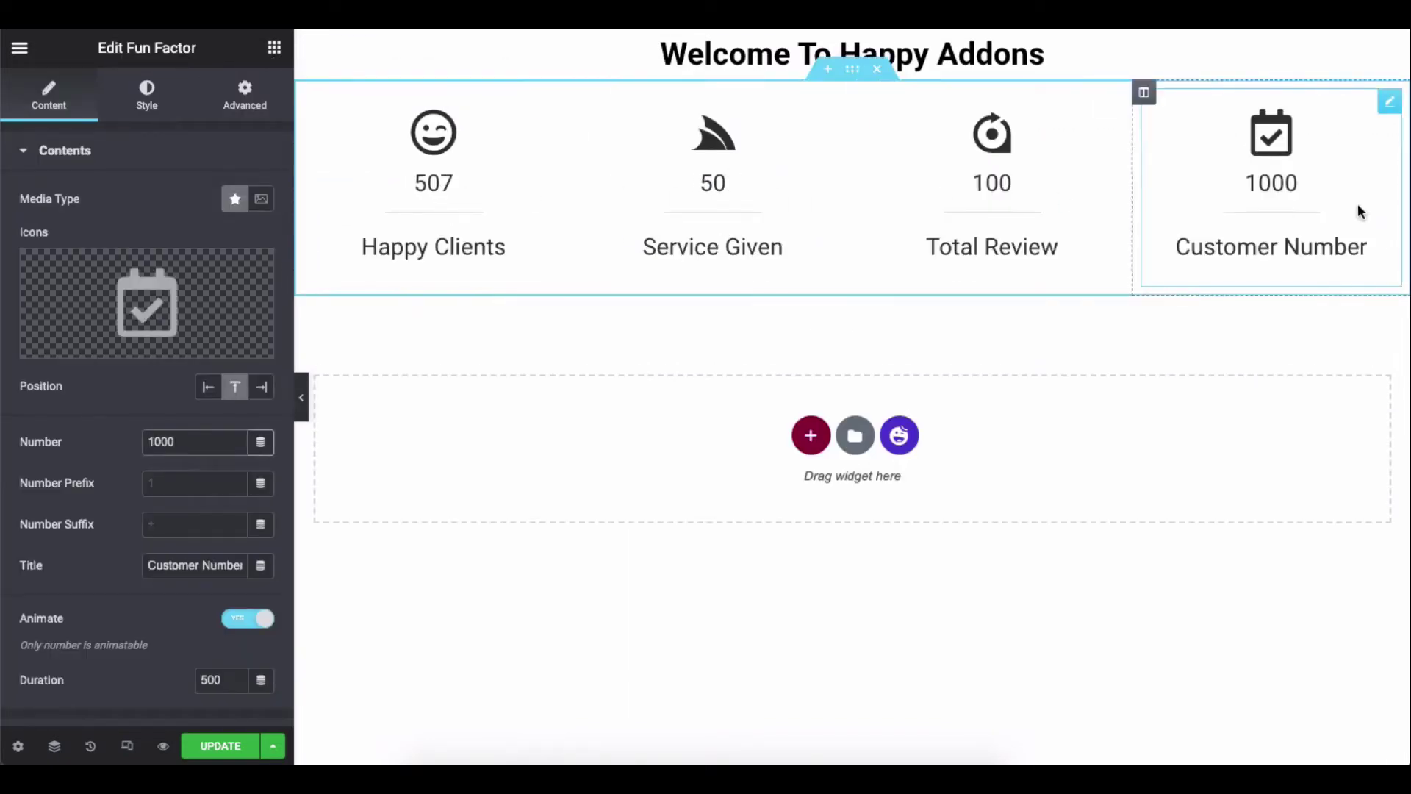
# Look over the counter's content, display options and icon style settings
pyautogui.click(190, 167)
pyautogui.click(158, 200)
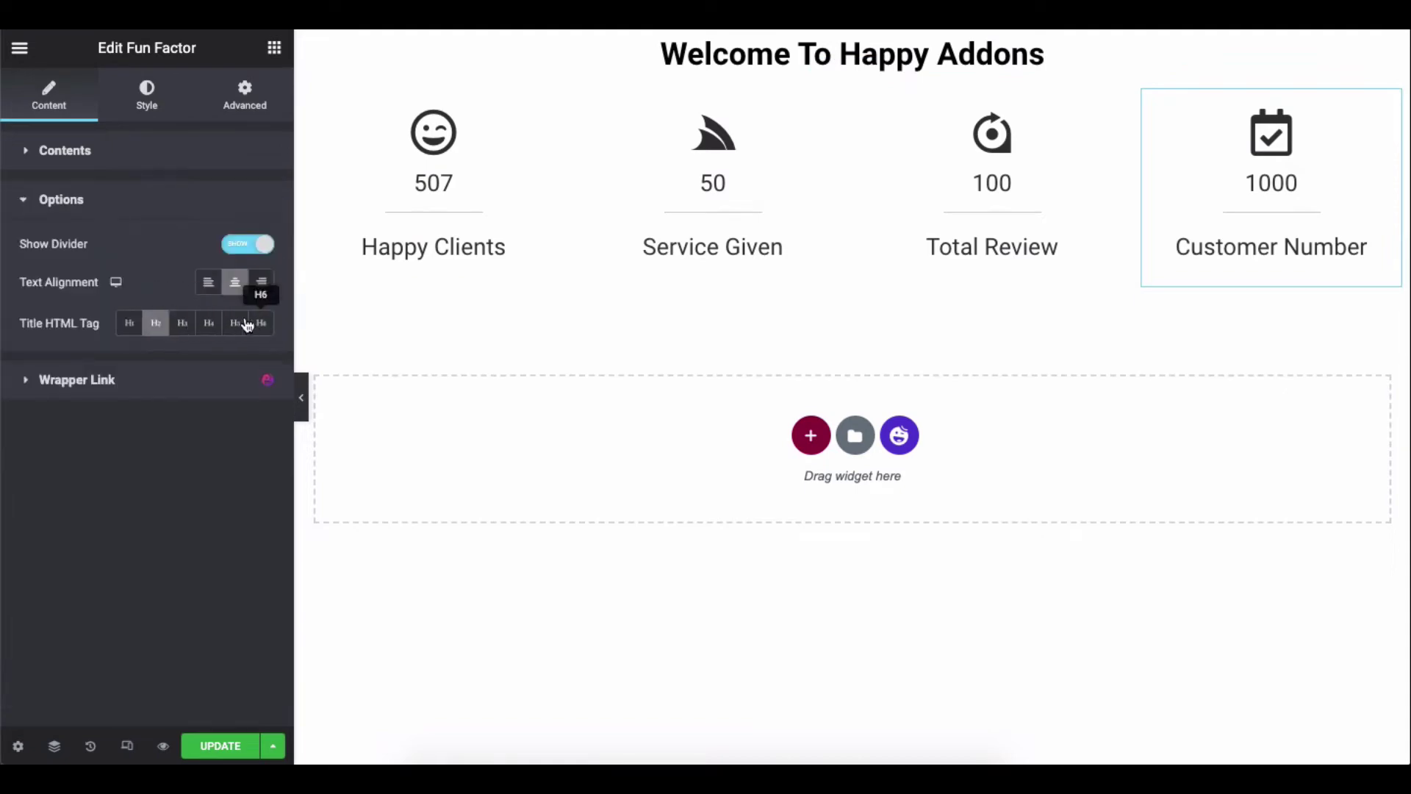
pyautogui.click(206, 200)
pyautogui.click(150, 109)
pyautogui.click(149, 167)
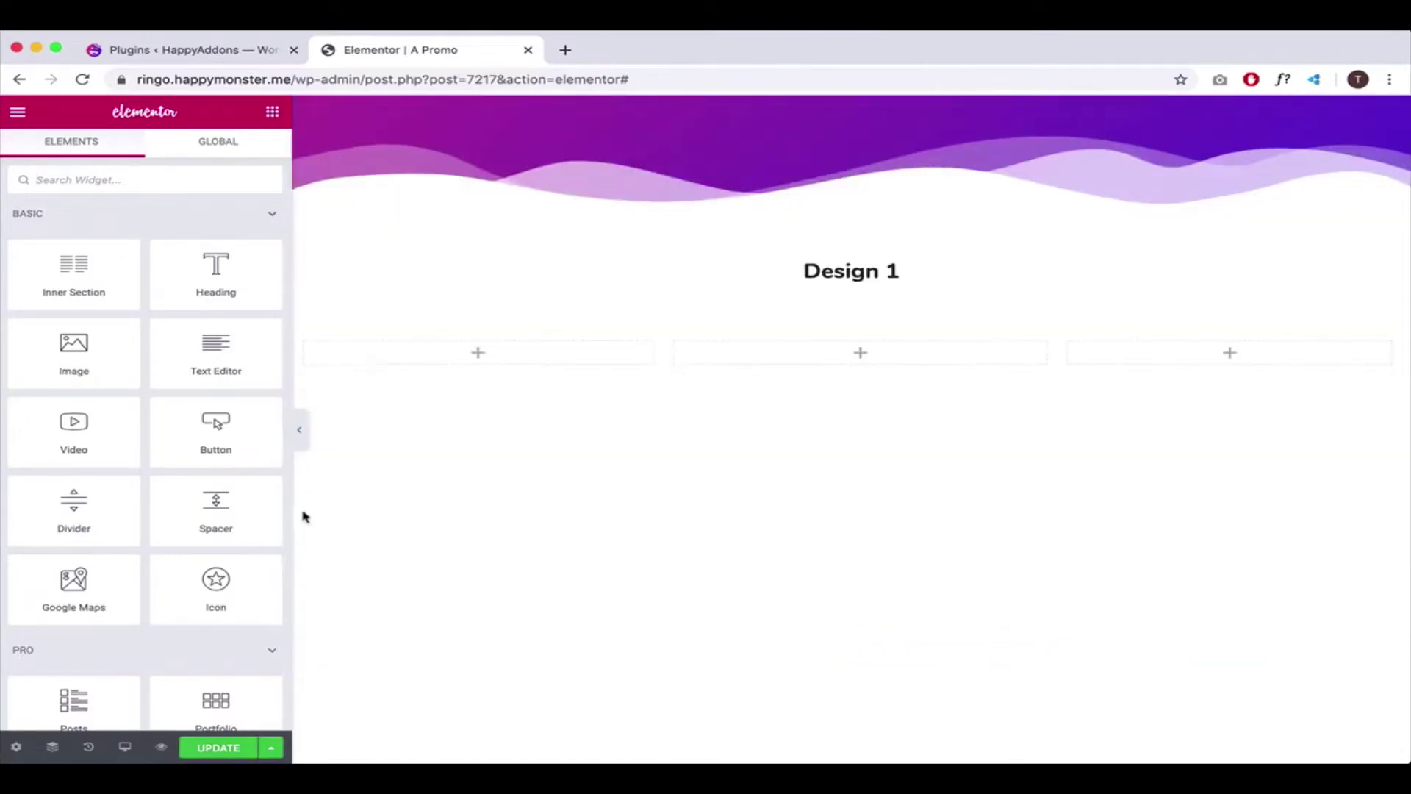
pyautogui.scroll(-20, 214, 470)
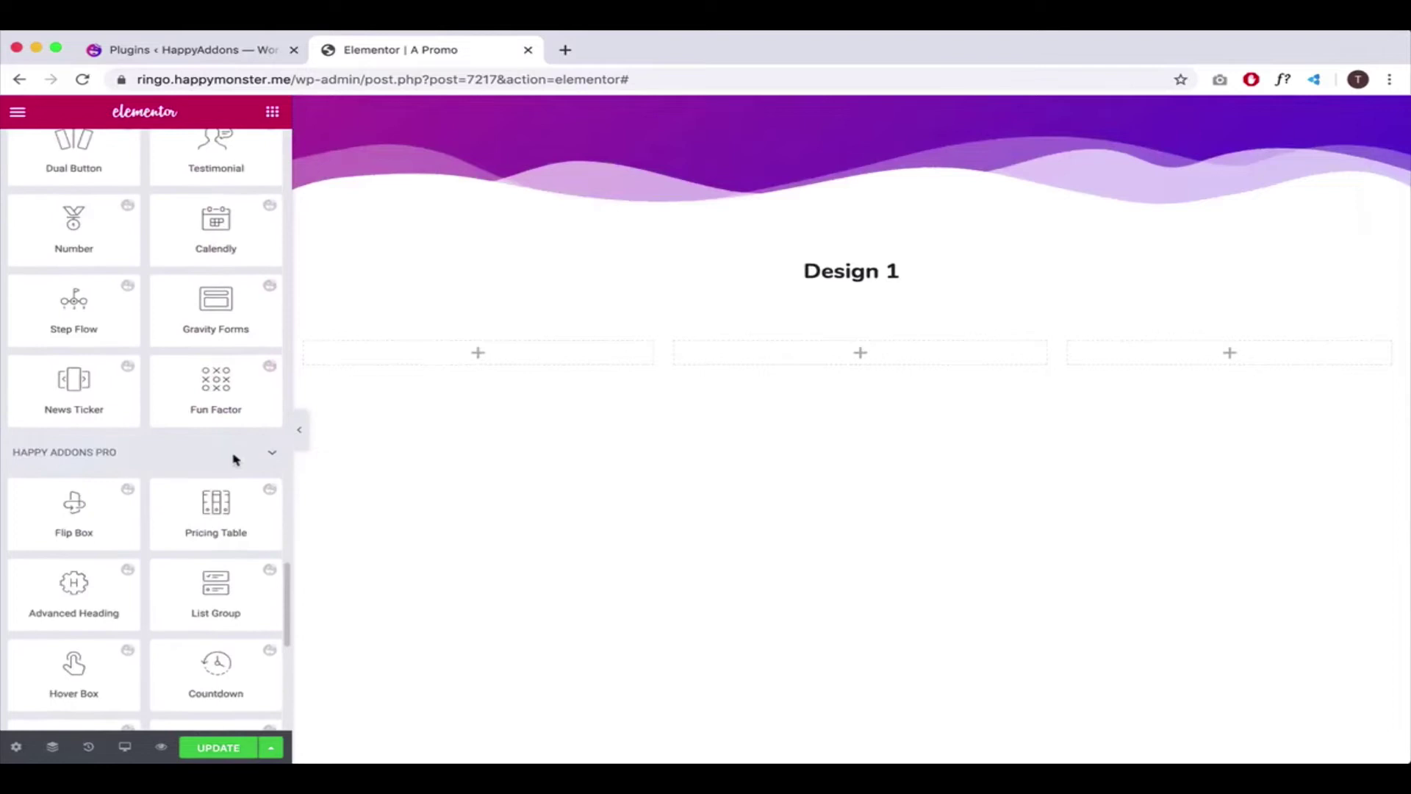
# Place a Fun Factor counter in the middle Design 1 column showing 1024 'Satisfied Clients'
pyautogui.moveTo(210, 382); pyautogui.dragTo(911, 356)
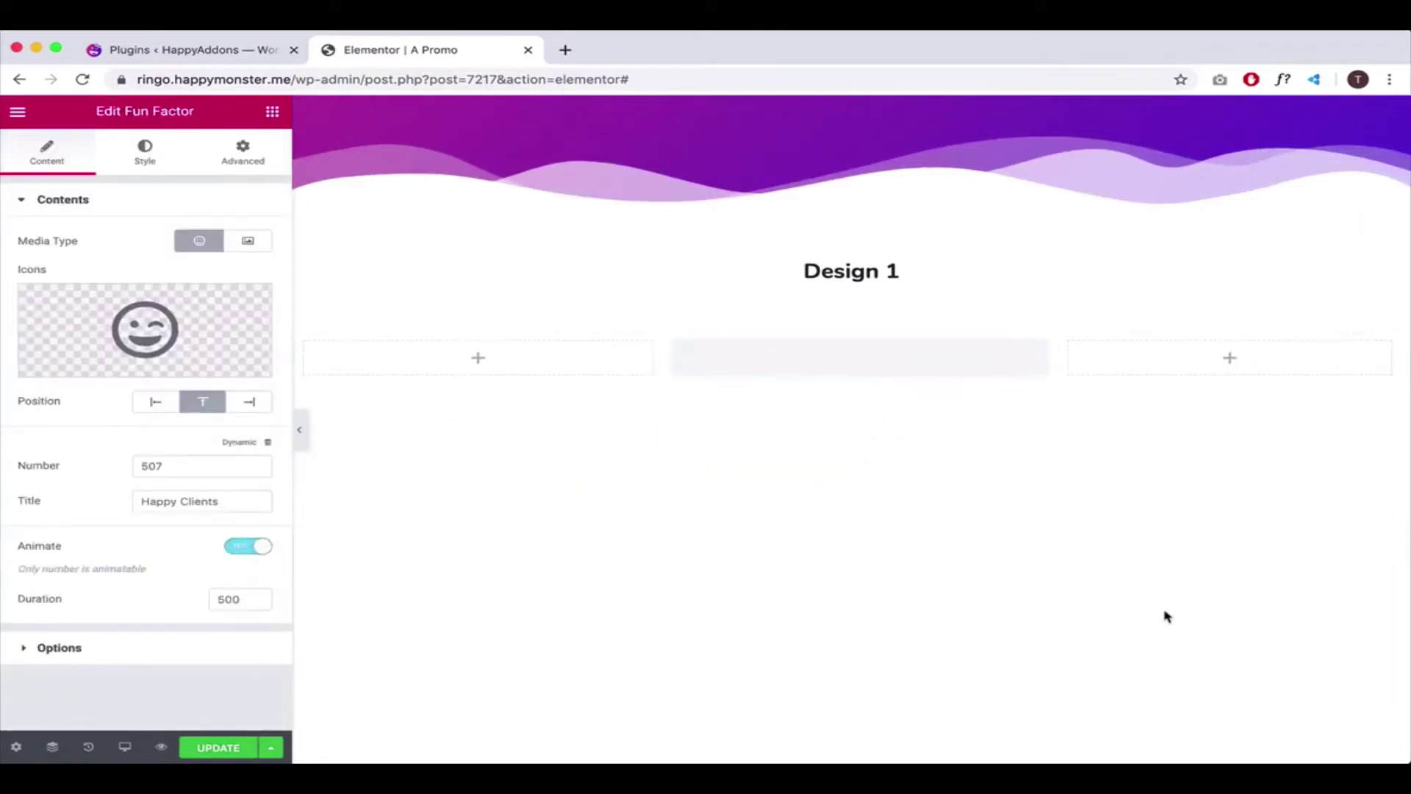
pyautogui.scroll(2, 840, 501)
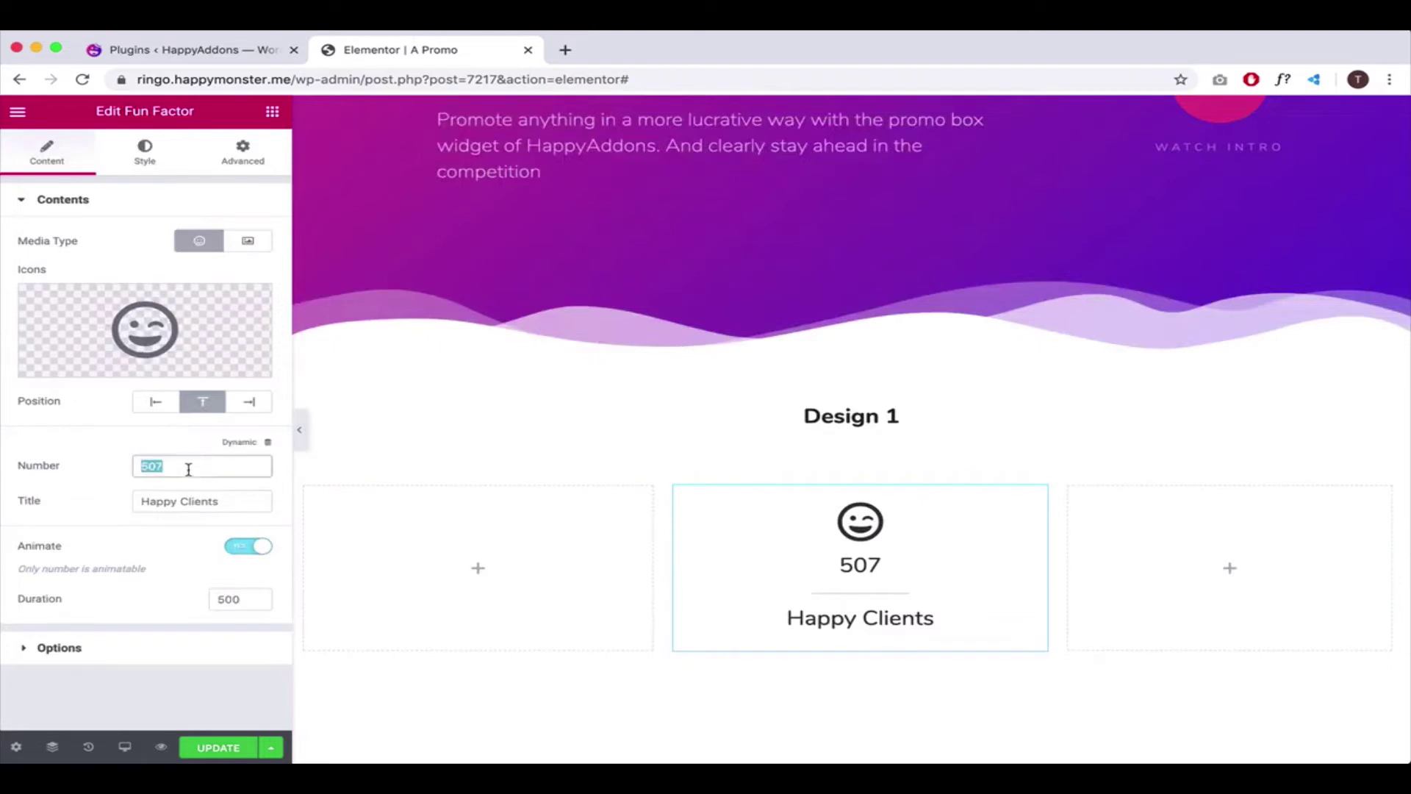
pyautogui.write('1024')
pyautogui.tripleClick(208, 505)
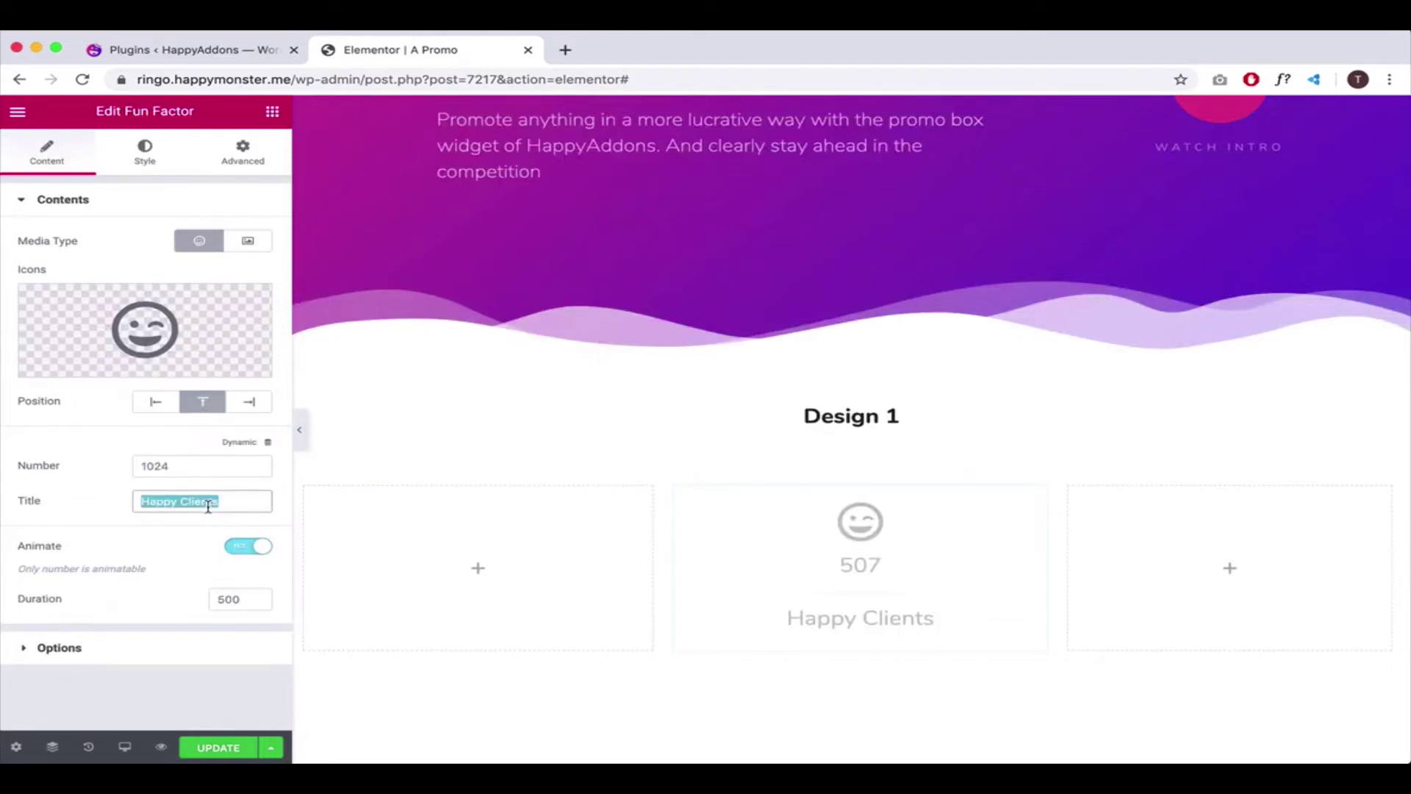
pyautogui.write('Satisfied Clie')
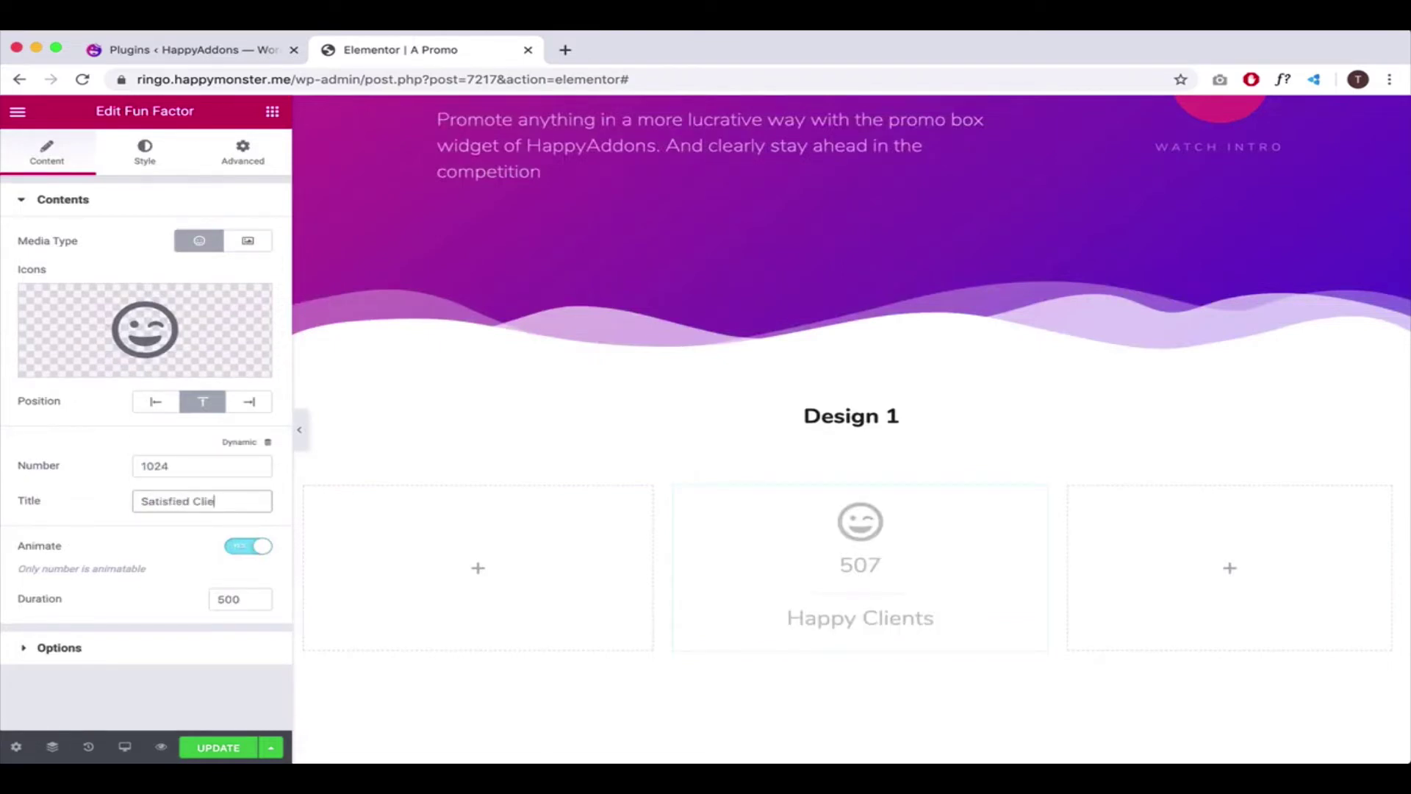
pyautogui.write('nts')
# Replace the counter's icon with the smile icon from the Icon Library
pyautogui.click(187, 309)
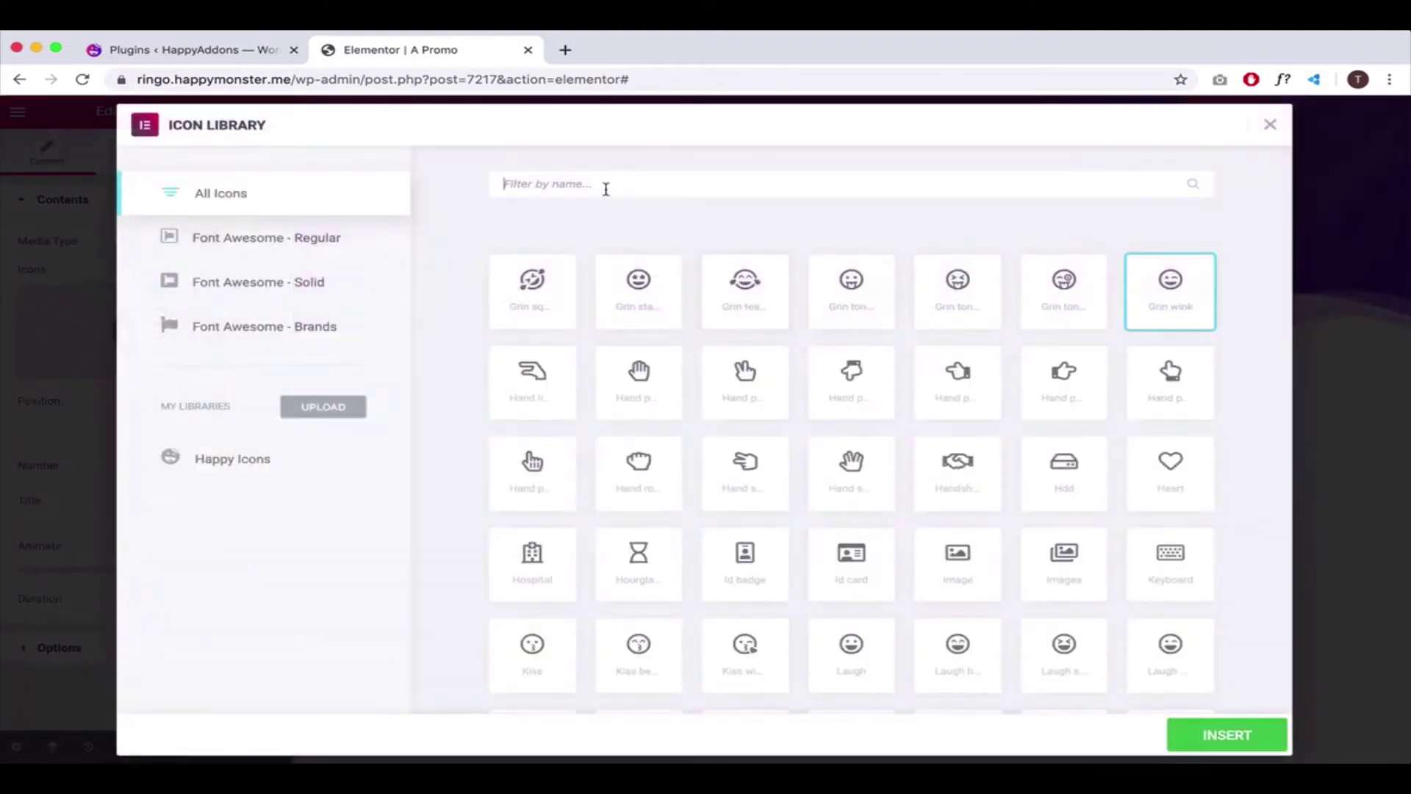
pyautogui.write('smile')
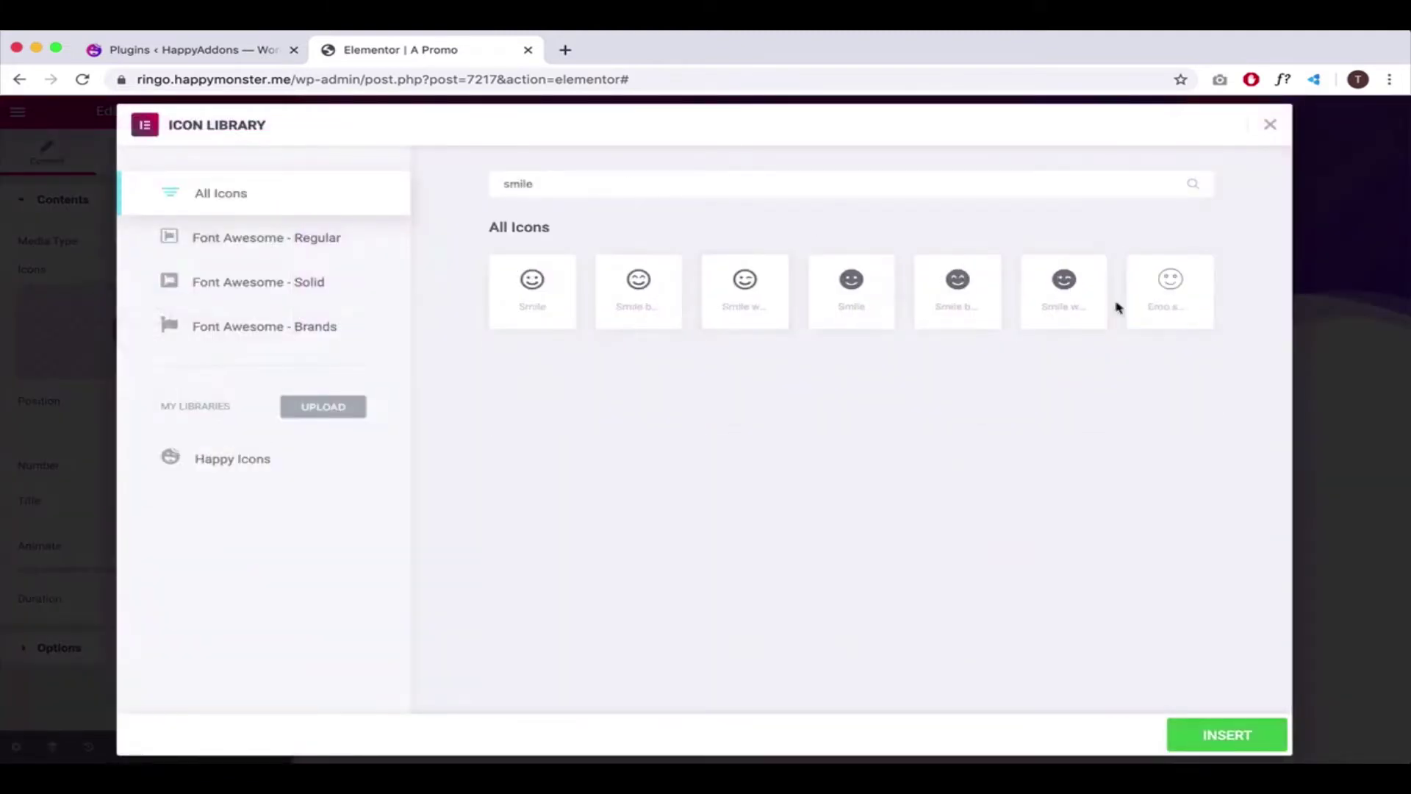
pyautogui.click(1250, 738)
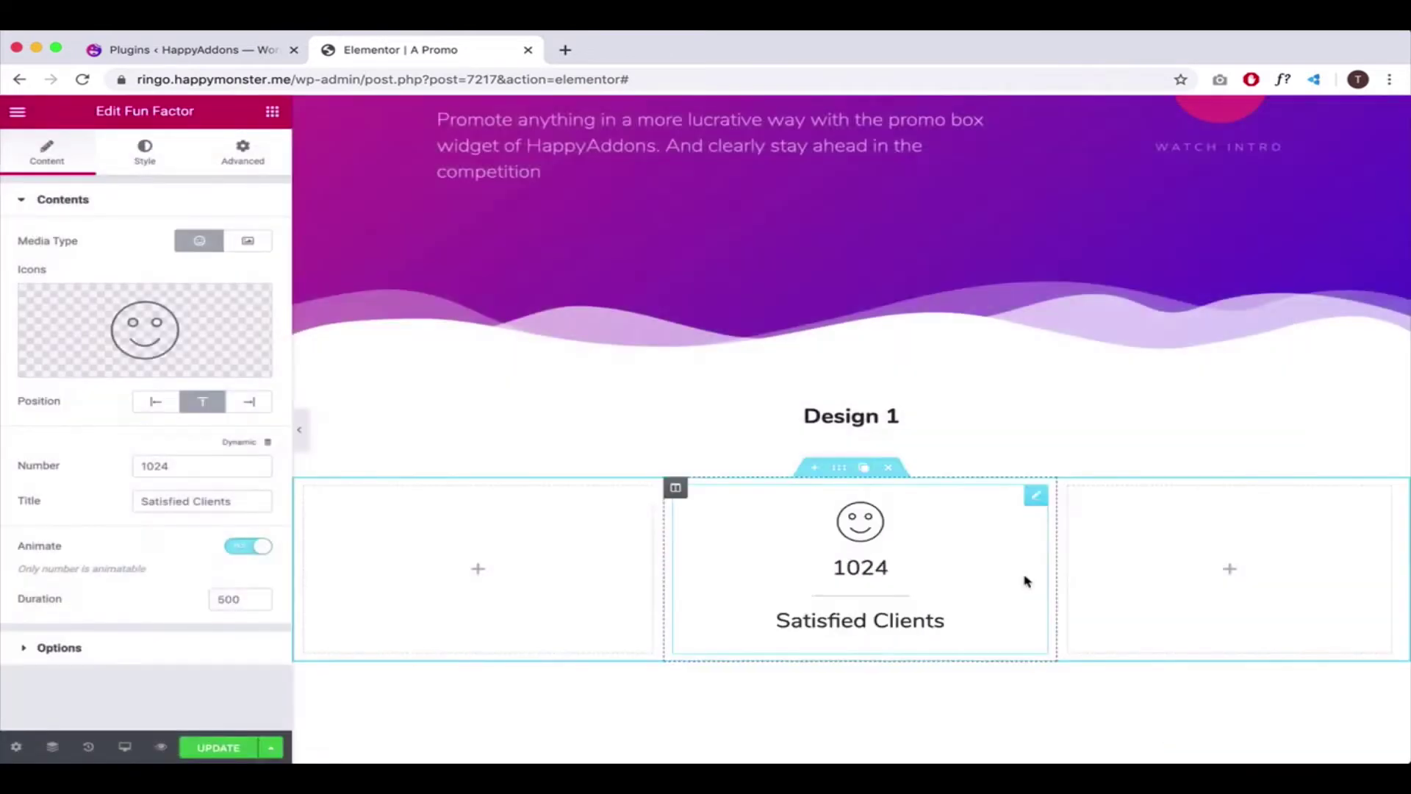
pyautogui.click(155, 403)
pyautogui.click(201, 402)
pyautogui.click(248, 402)
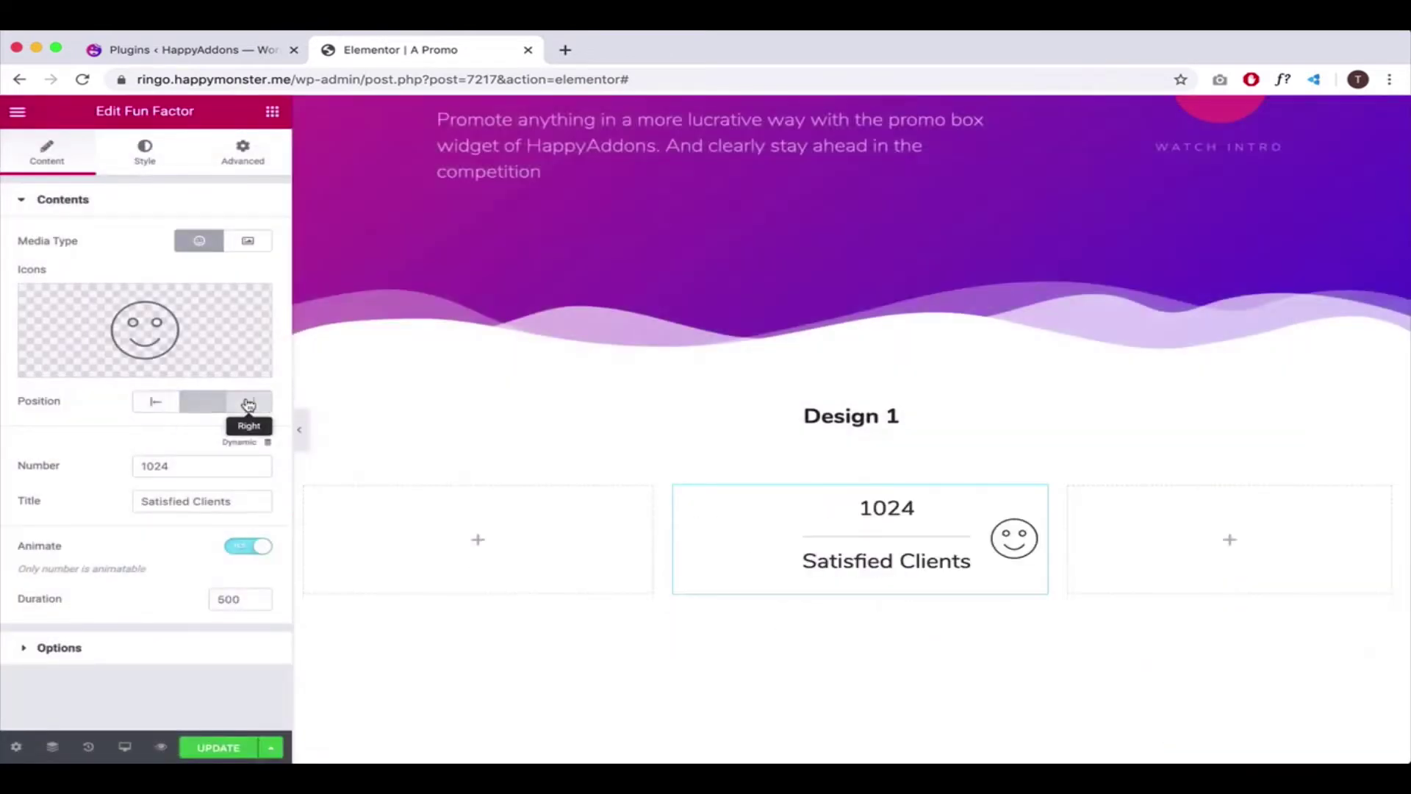
pyautogui.click(201, 402)
pyautogui.click(130, 647)
pyautogui.click(156, 324)
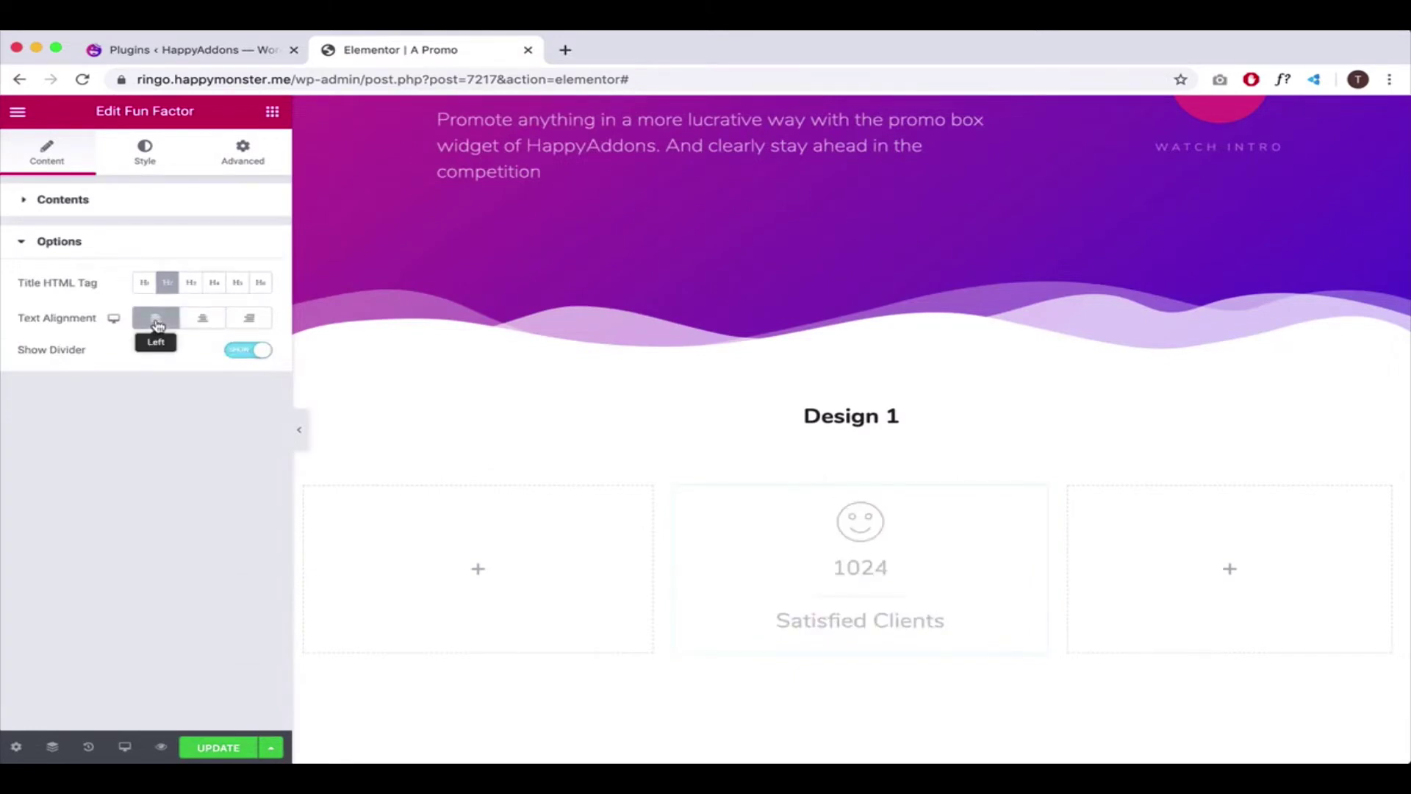
pyautogui.click(201, 321)
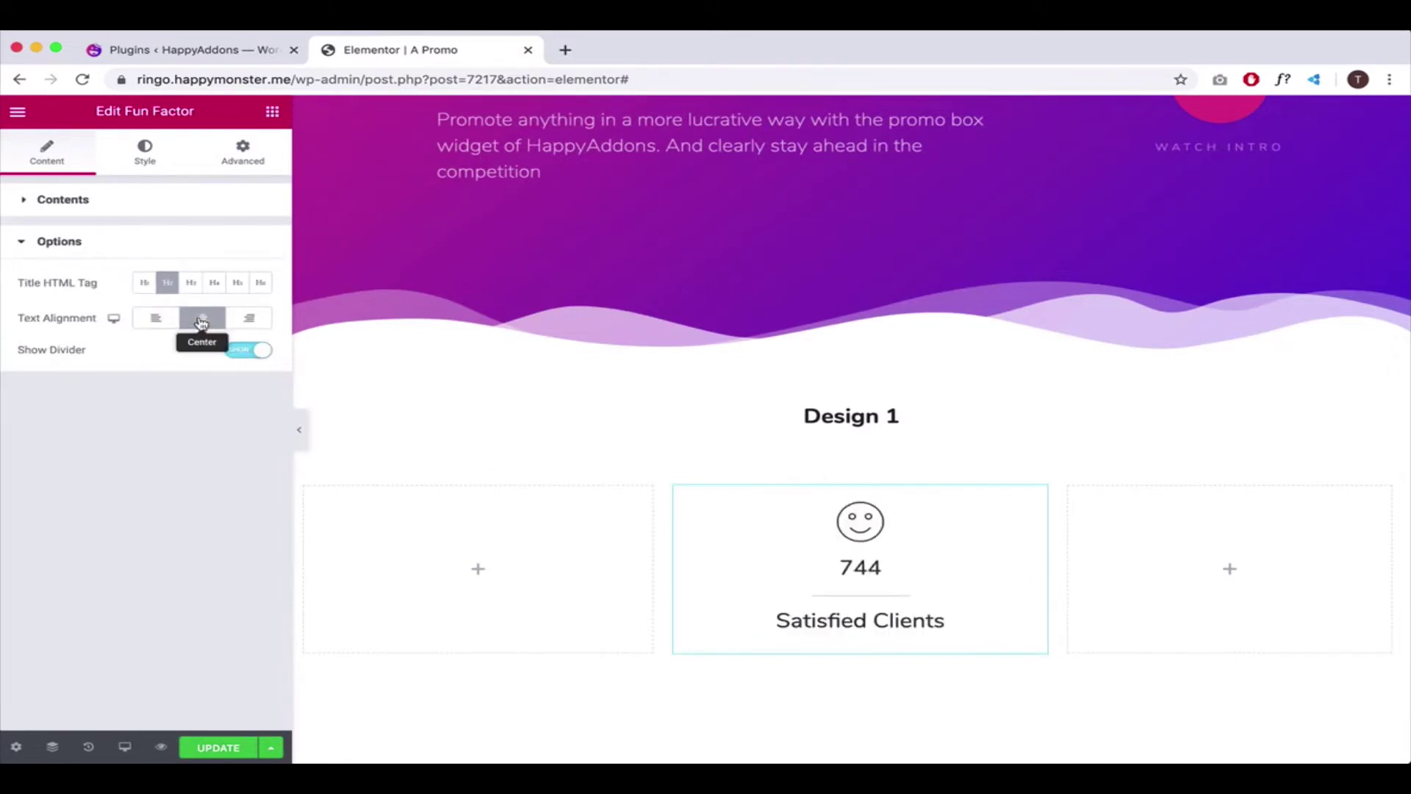
pyautogui.click(248, 320)
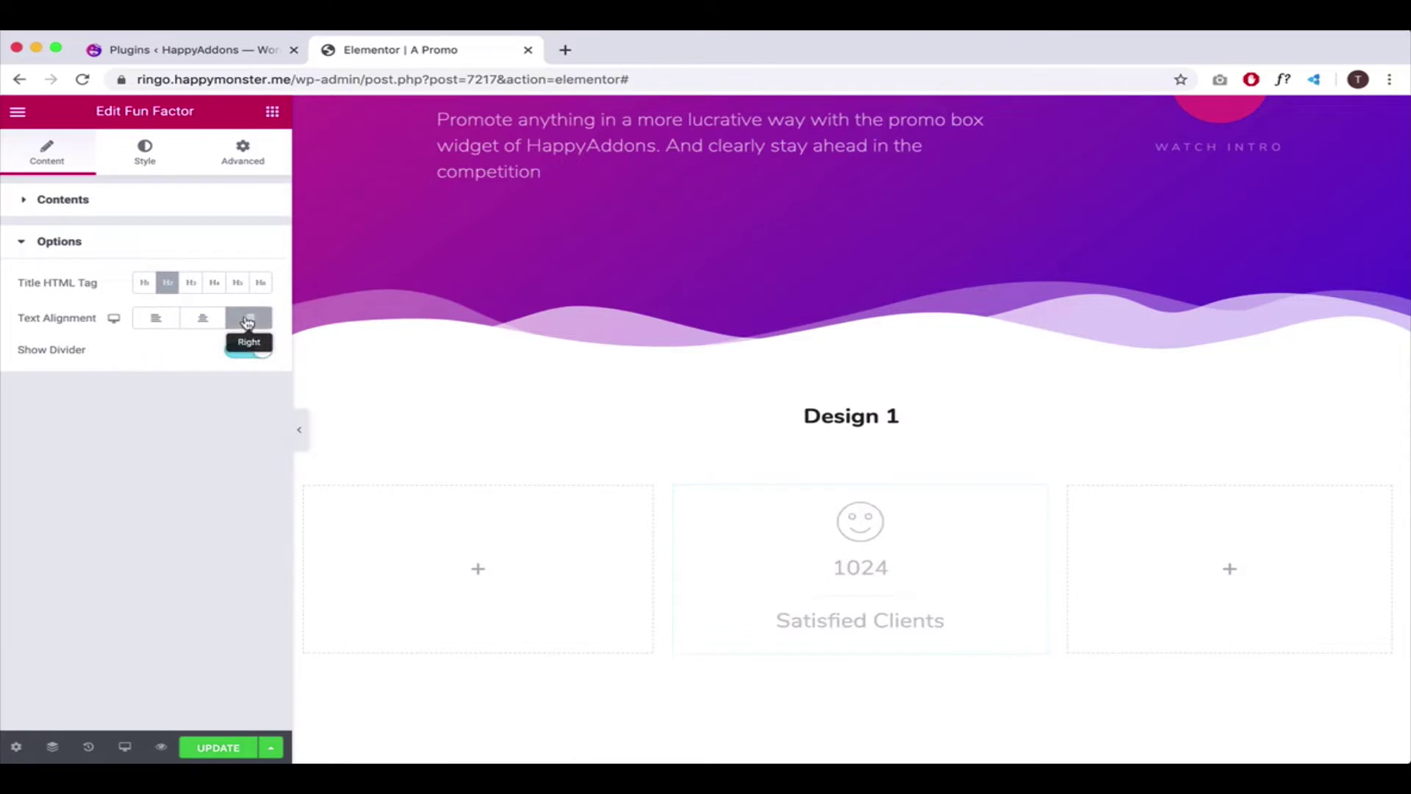
pyautogui.click(202, 322)
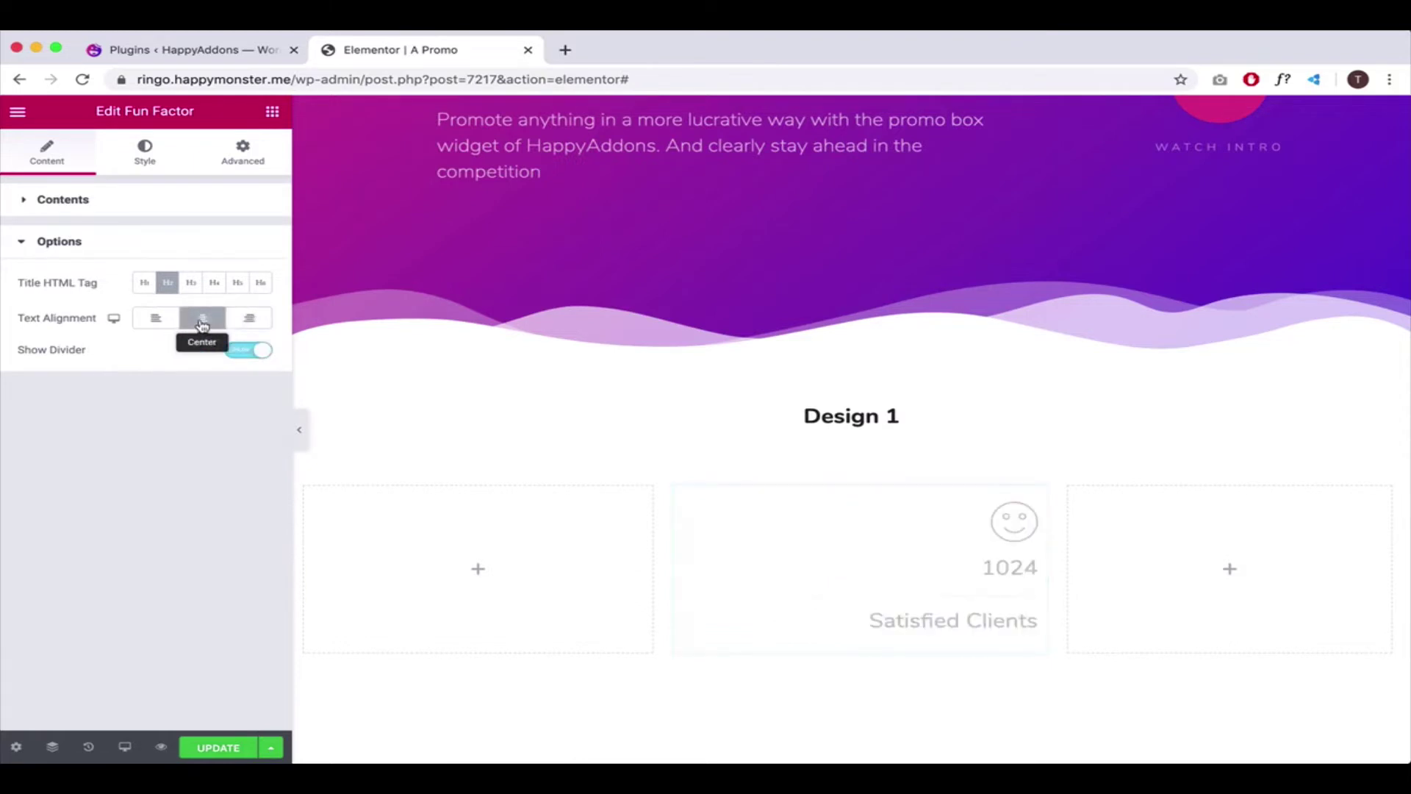
# Adjust the counter's icon size and leave the icon padding at 0
pyautogui.click(139, 165)
pyautogui.click(229, 270)
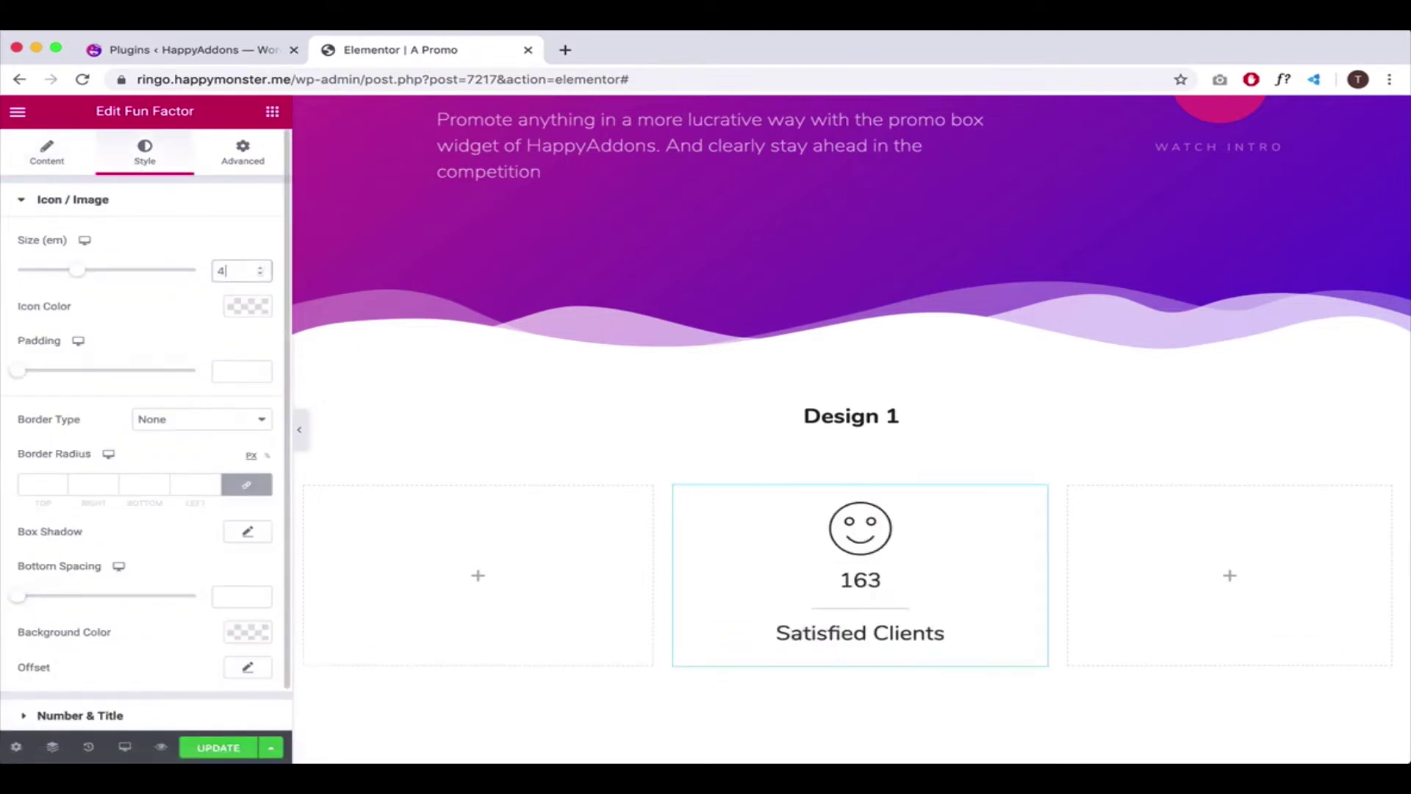
pyautogui.moveTo(24, 375)
pyautogui.mouseDown()
pyautogui.moveTo(44, 372)
pyautogui.moveTo(10, 373)
pyautogui.mouseUp()
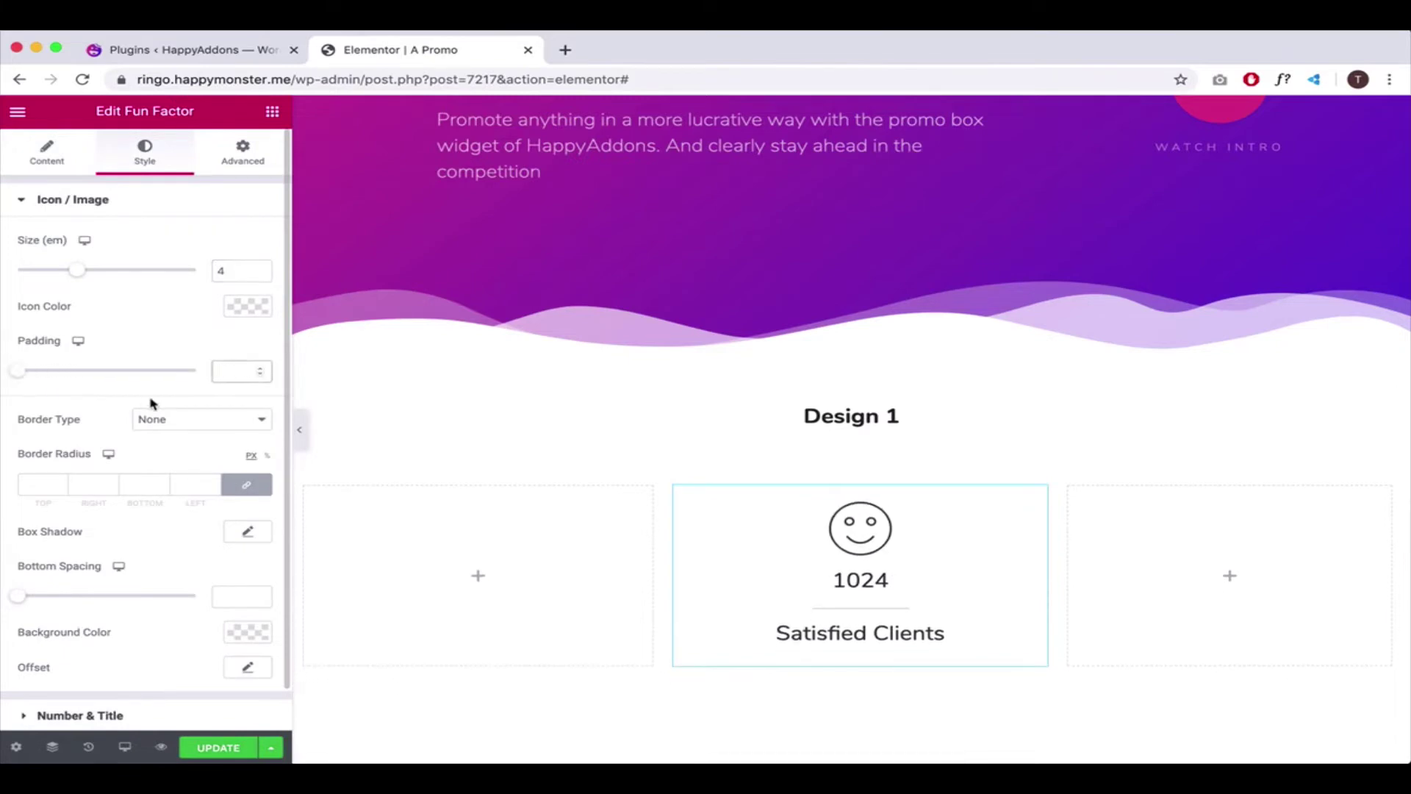
pyautogui.scroll(-1, 172, 687)
# Make the 1024 number typography bold at size 32
pyautogui.click(171, 680)
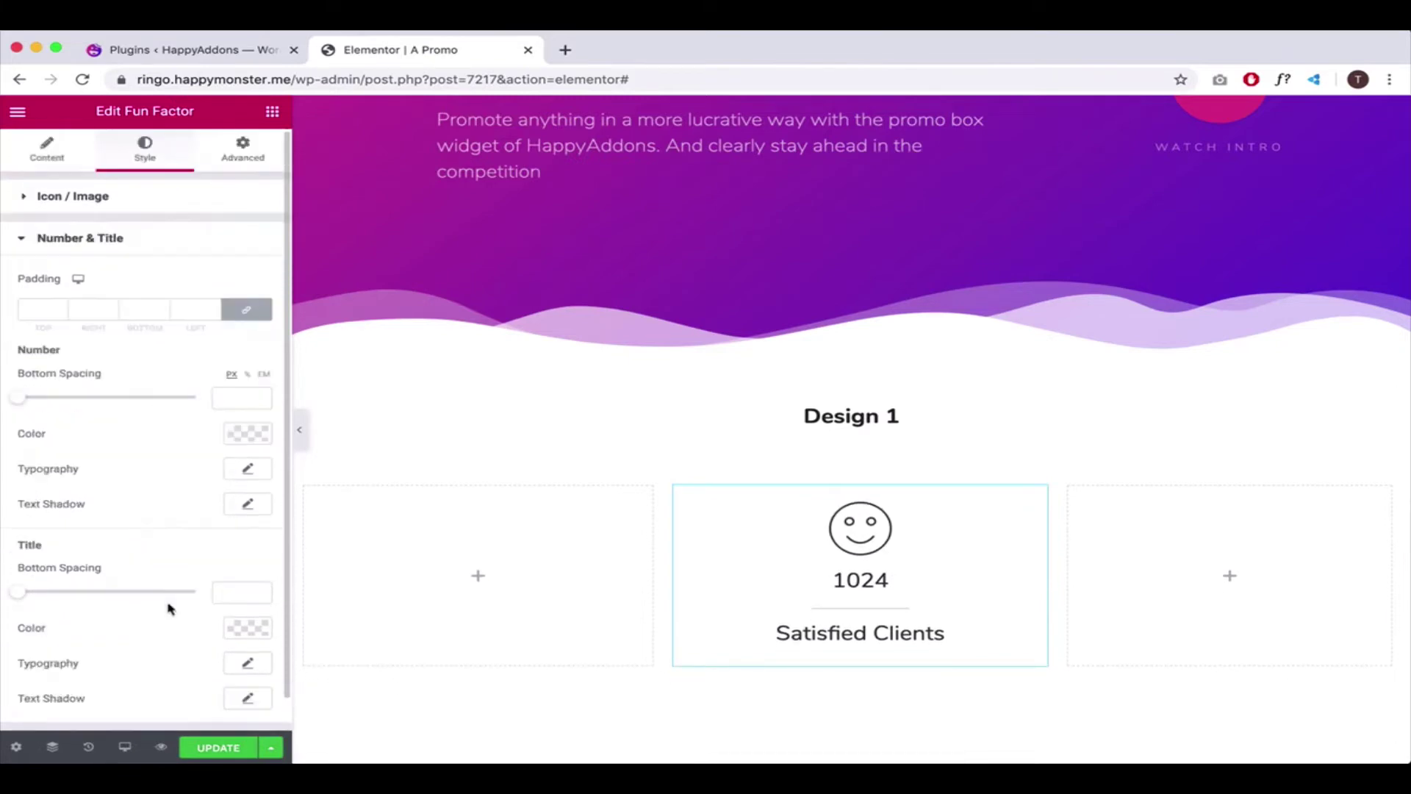
pyautogui.click(248, 470)
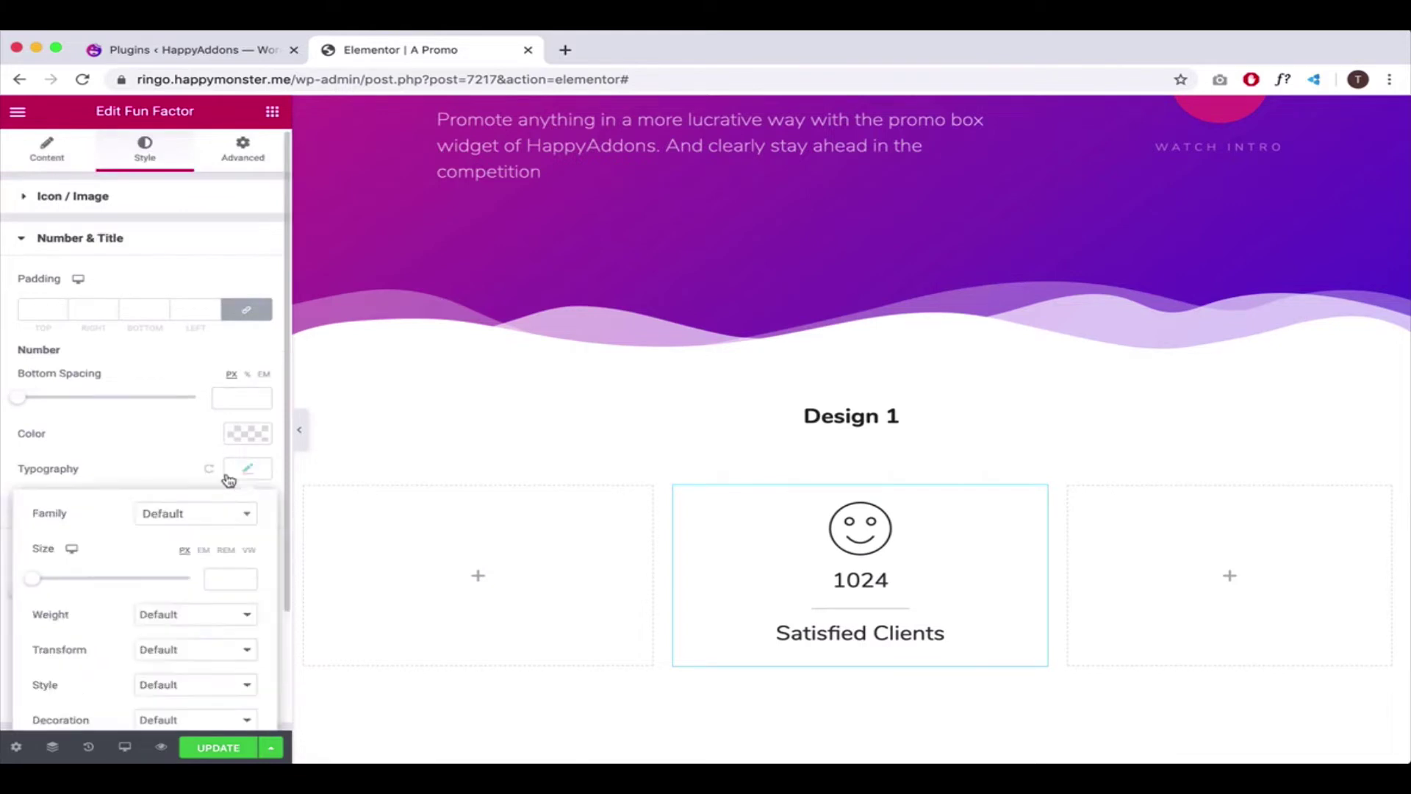
pyautogui.scroll(-3, 206, 463)
pyautogui.click(195, 469)
pyautogui.click(176, 496)
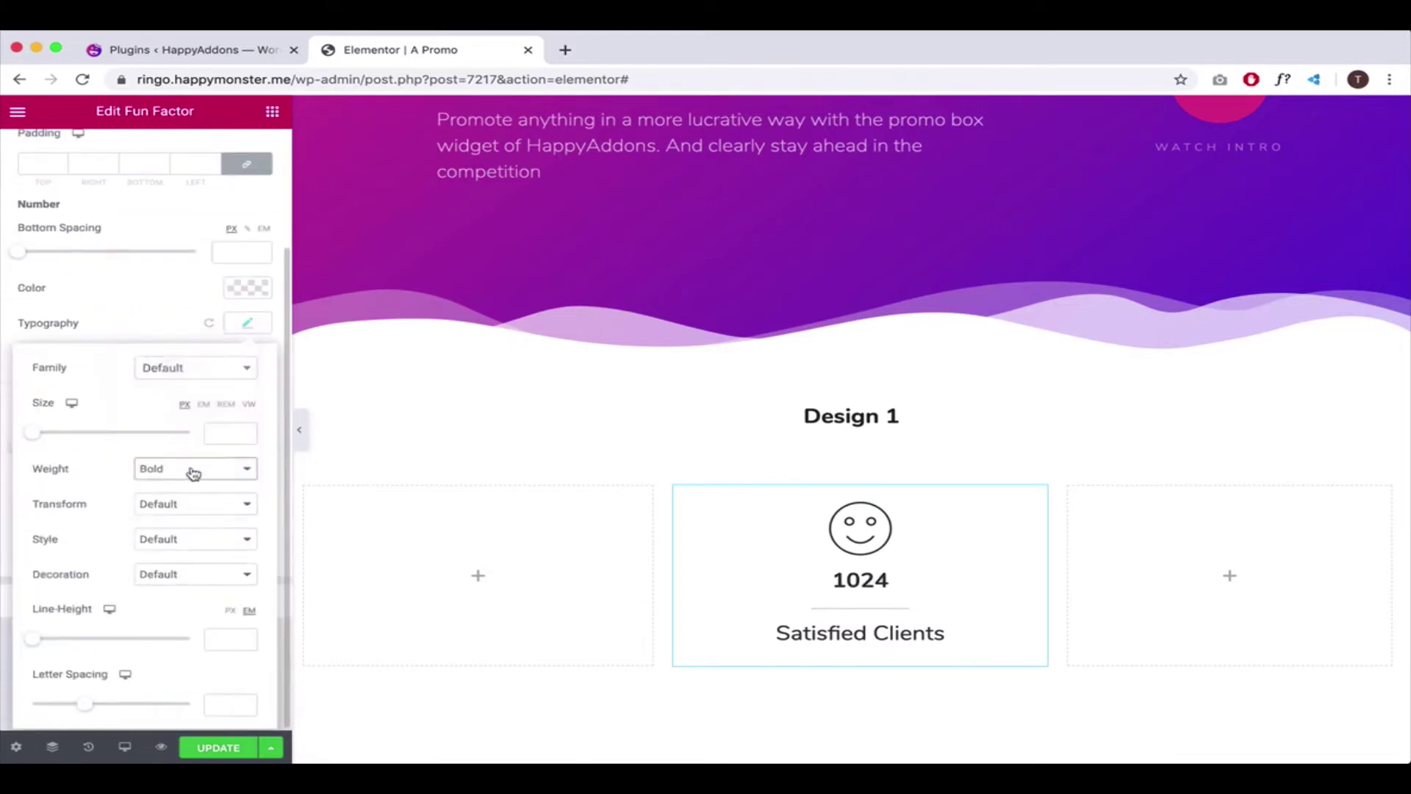
pyautogui.write('32')
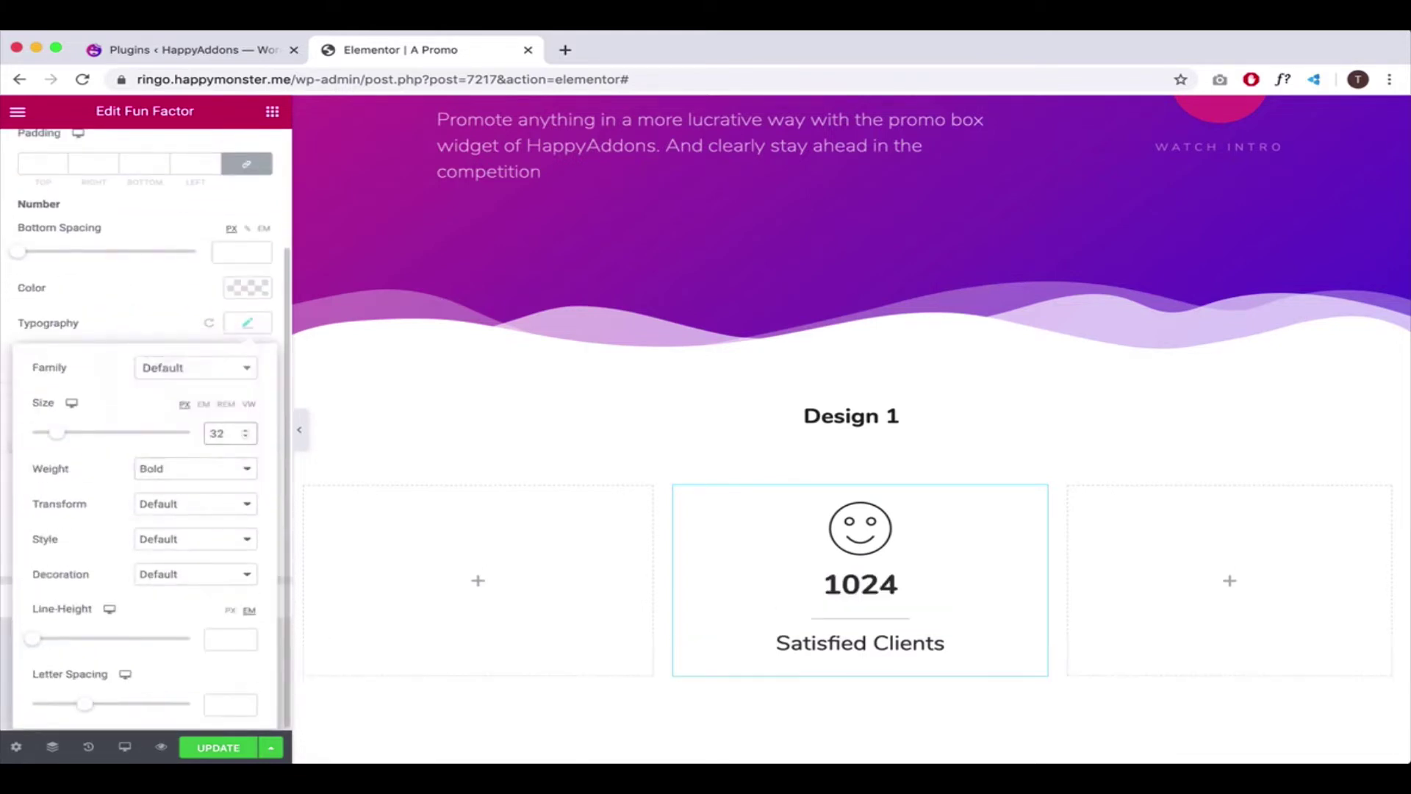
pyautogui.click(150, 324)
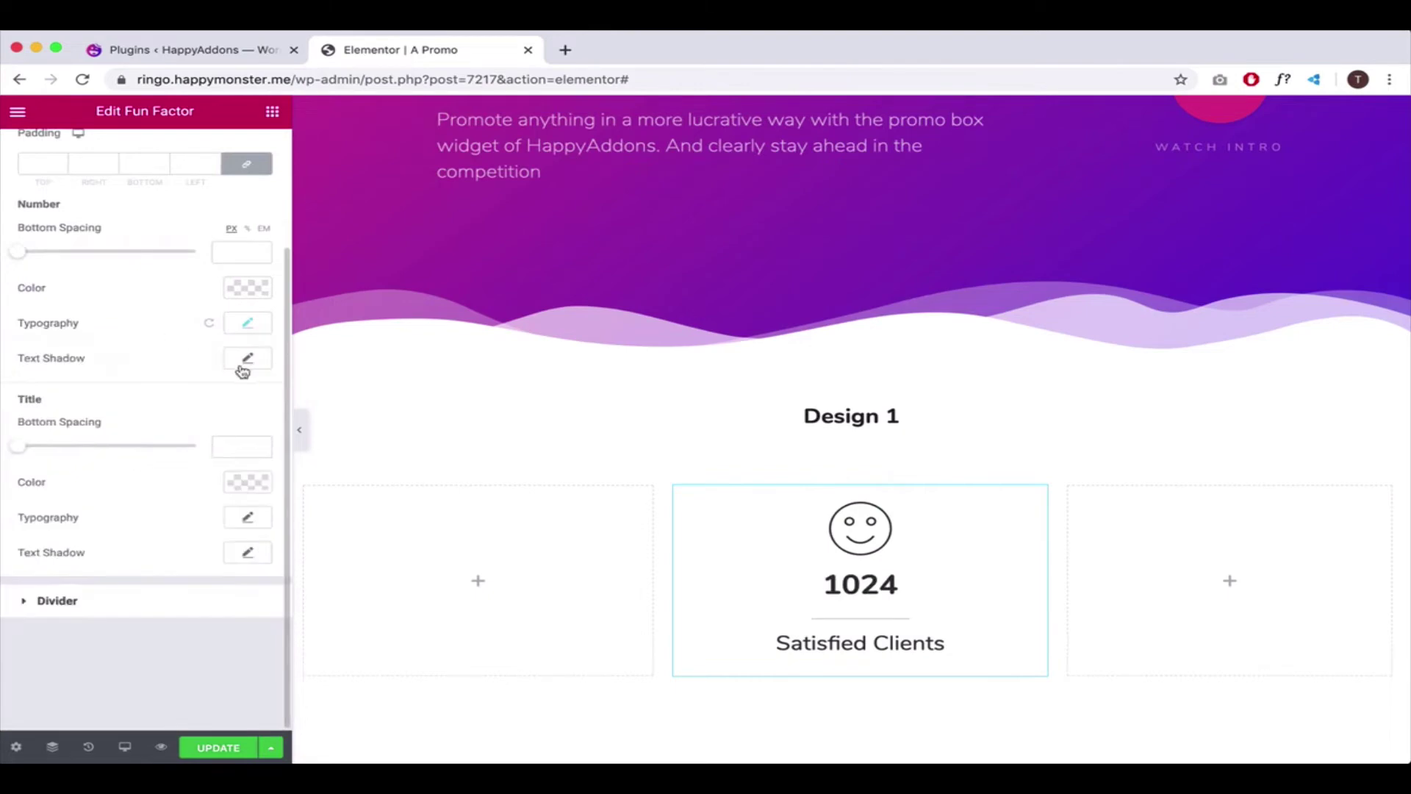
# Set the Satisfied Clients title size to 18 and number bottom spacing to 5
pyautogui.click(248, 518)
pyautogui.scroll(-2, 220, 478)
pyautogui.click(230, 431)
pyautogui.write('18')
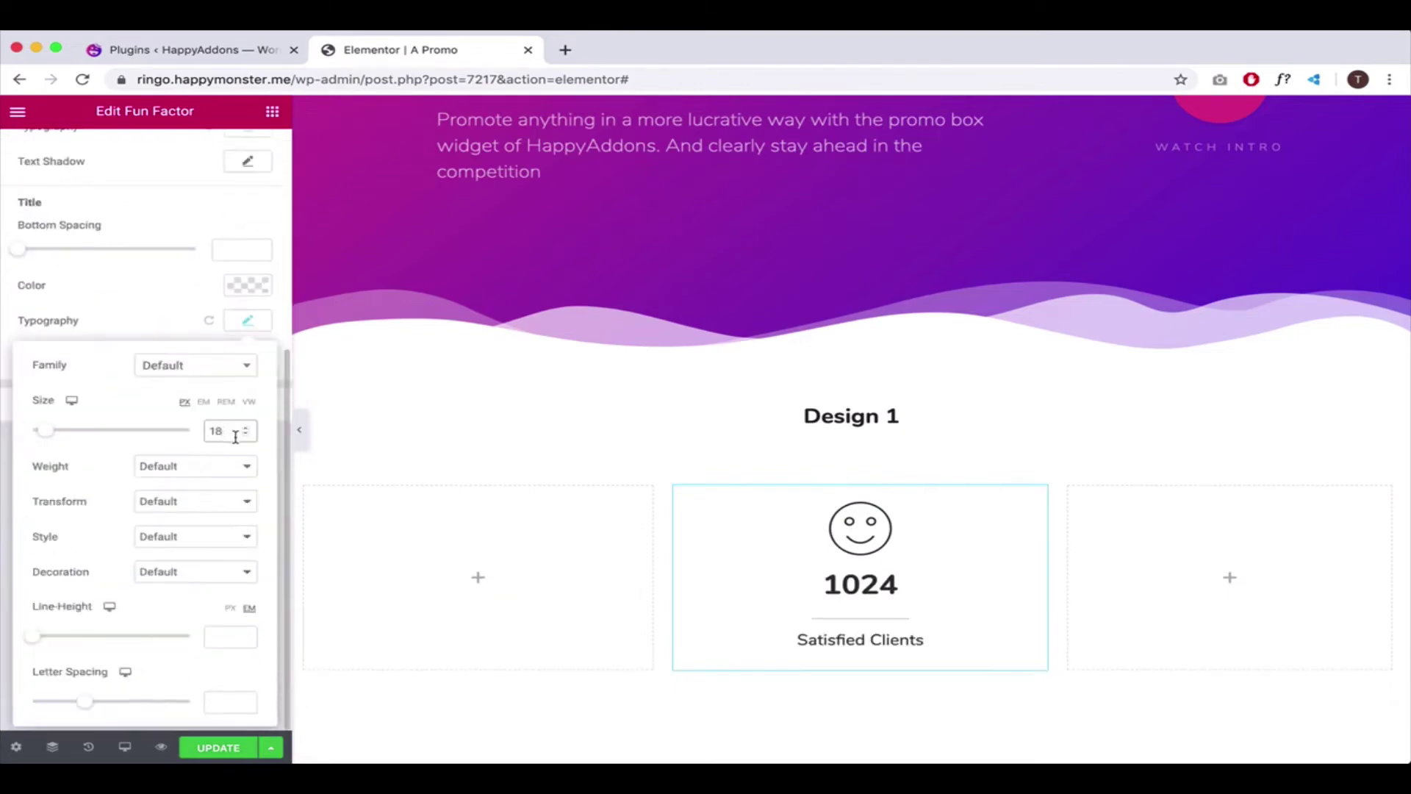
pyautogui.scroll(4, 60, 473)
pyautogui.click(60, 474)
pyautogui.click(237, 335)
pyautogui.write('0')
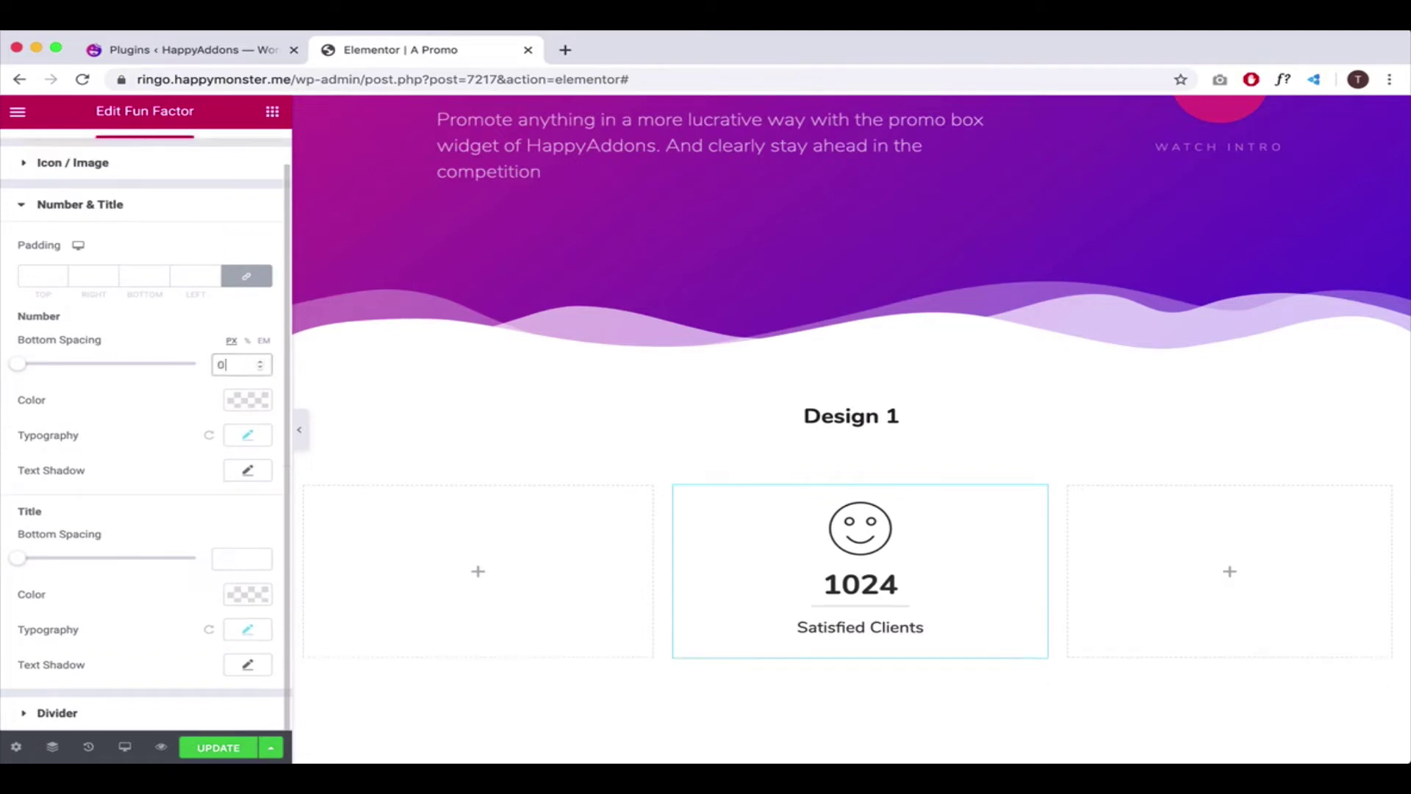
pyautogui.press('BackSpace')
# Finish the number spacing at 5 and colour the divider pink (#ED3270)
pyautogui.write('5')
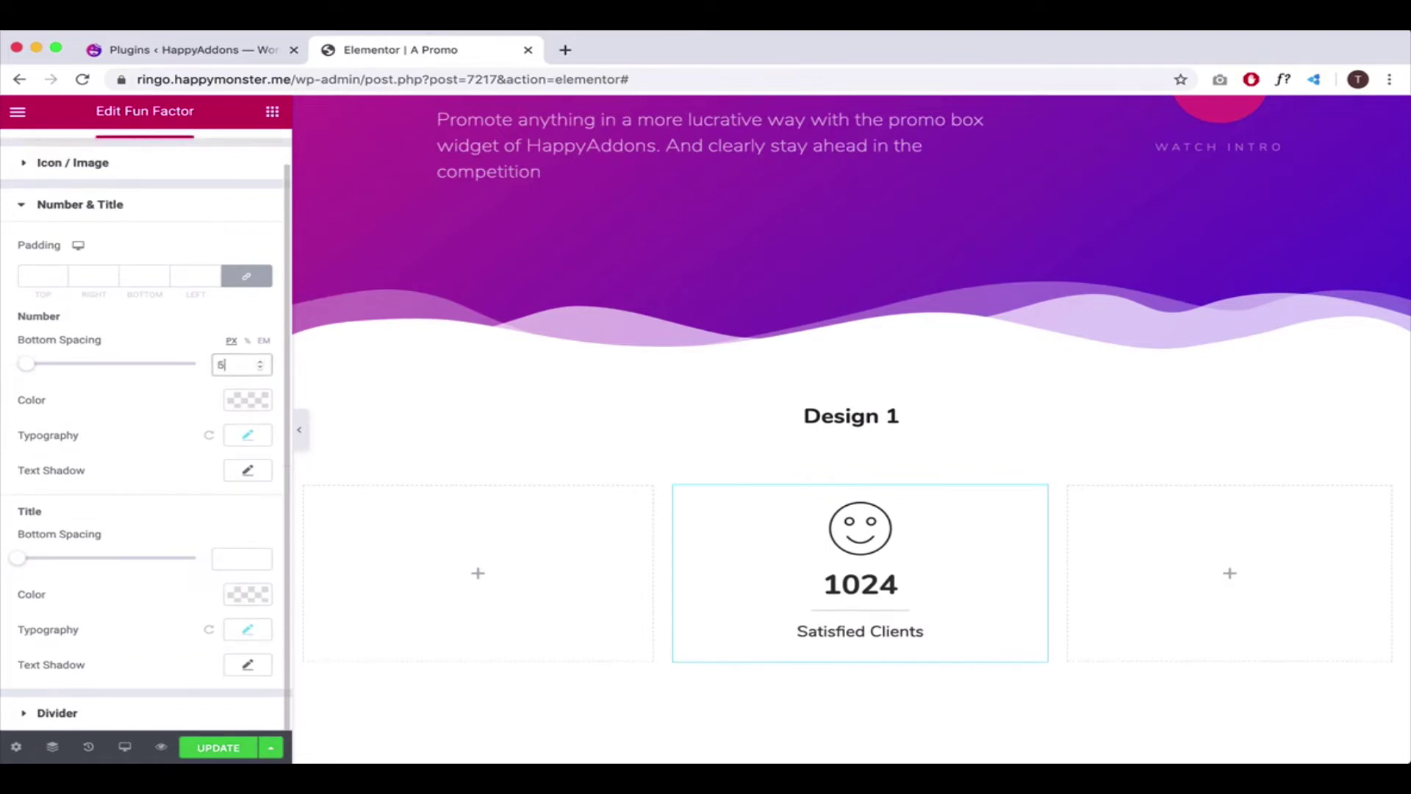
pyautogui.click(138, 715)
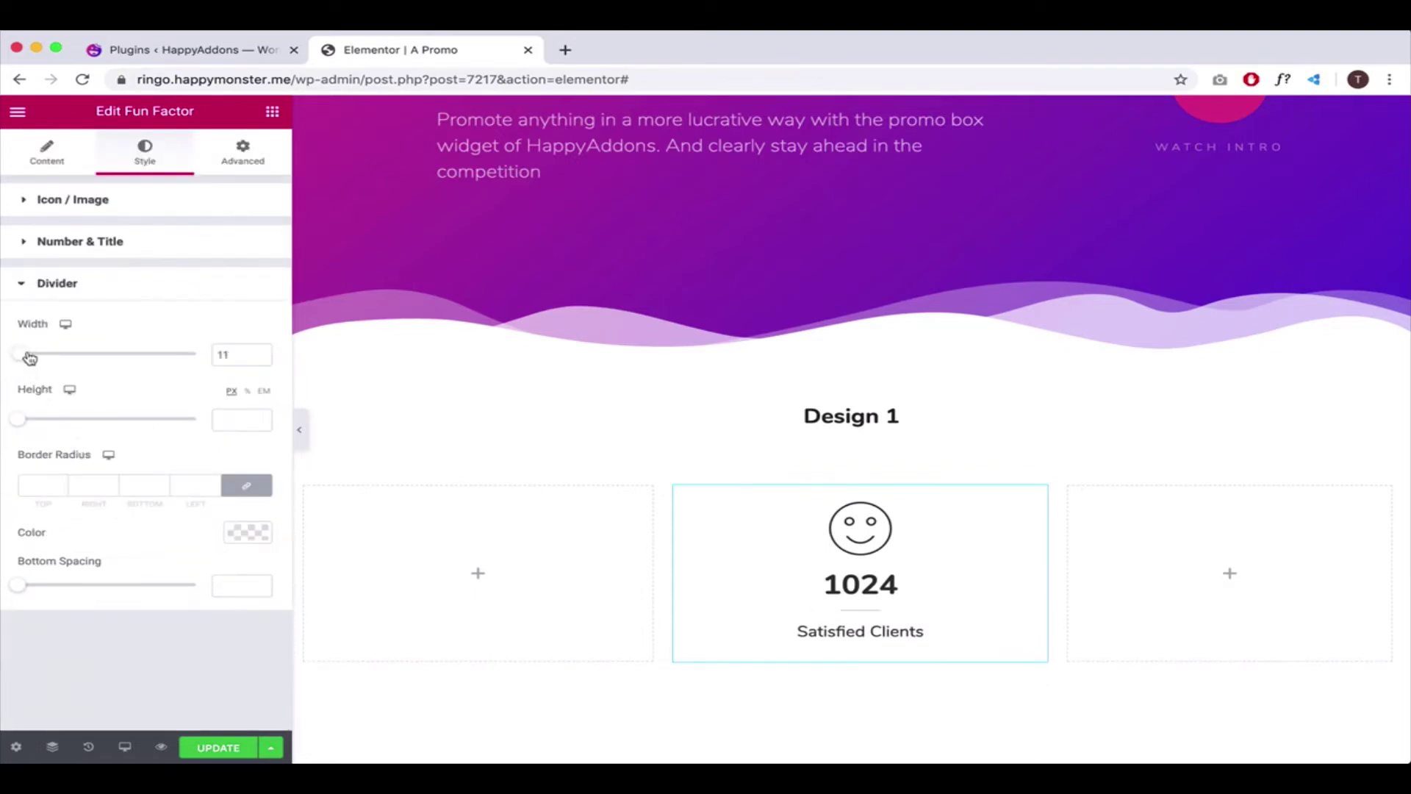
pyautogui.click(248, 531)
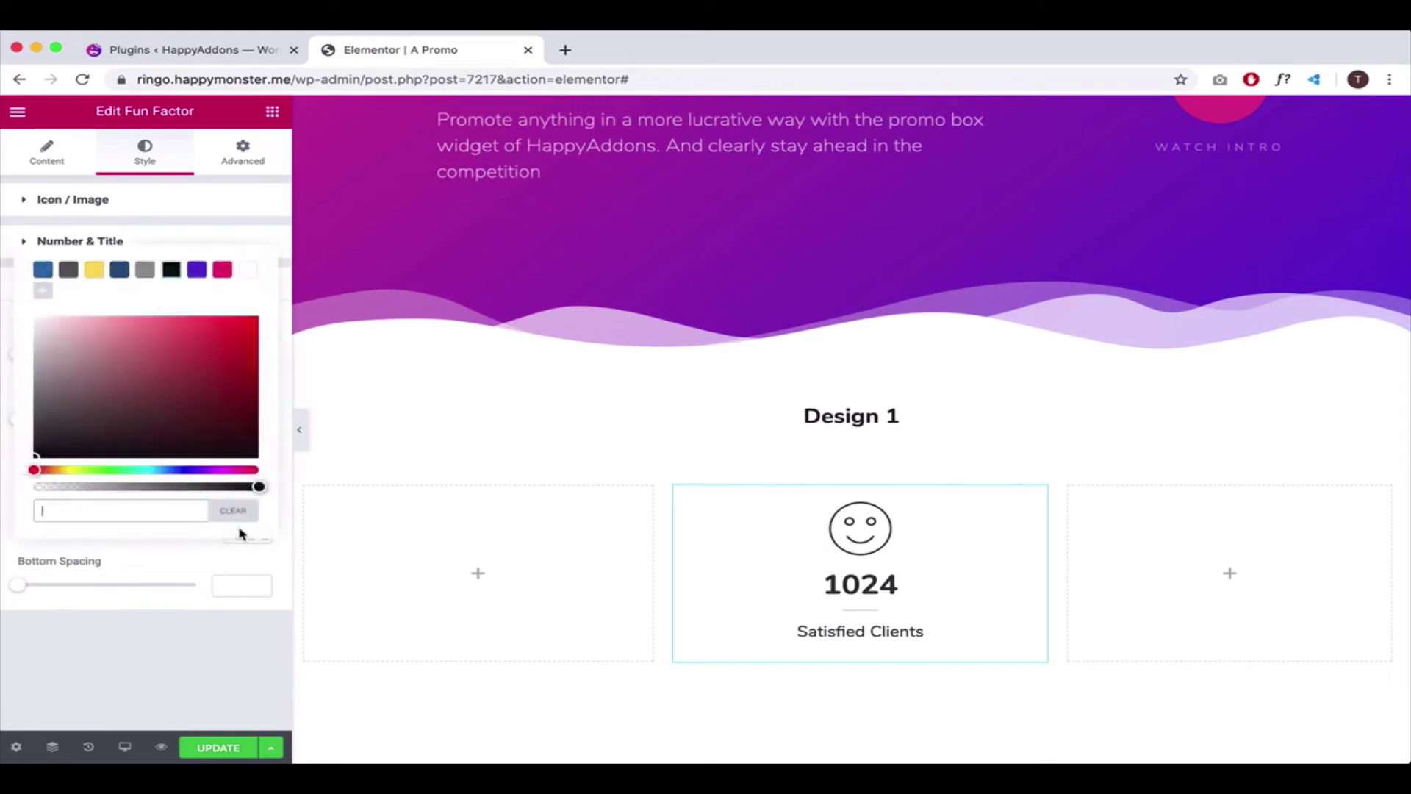
pyautogui.click(170, 332)
pyautogui.click(223, 271)
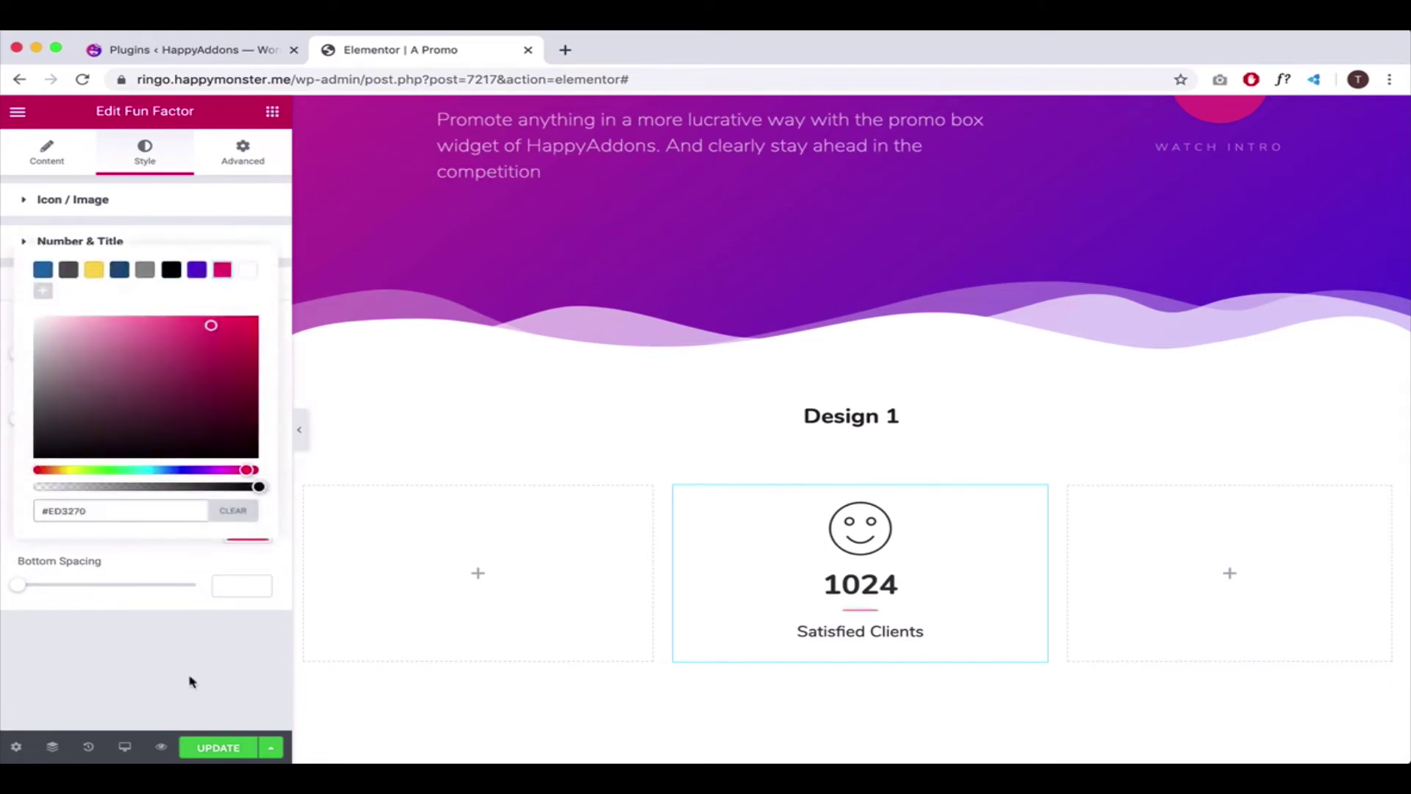
pyautogui.click(190, 681)
# Make the smile icon the same pink and preview the page without the panel
pyautogui.click(110, 199)
pyautogui.click(239, 308)
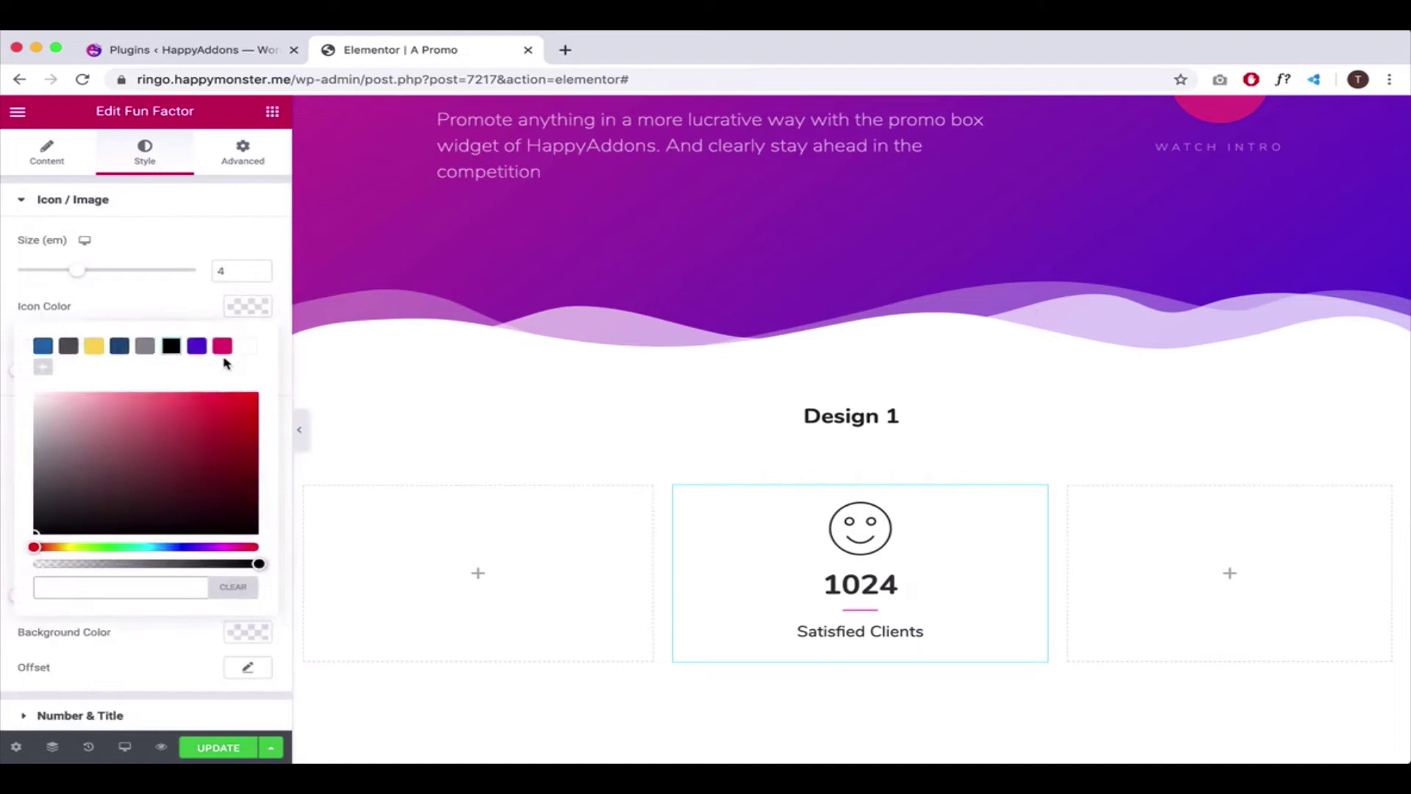
pyautogui.click(199, 347)
pyautogui.click(221, 347)
pyautogui.click(608, 526)
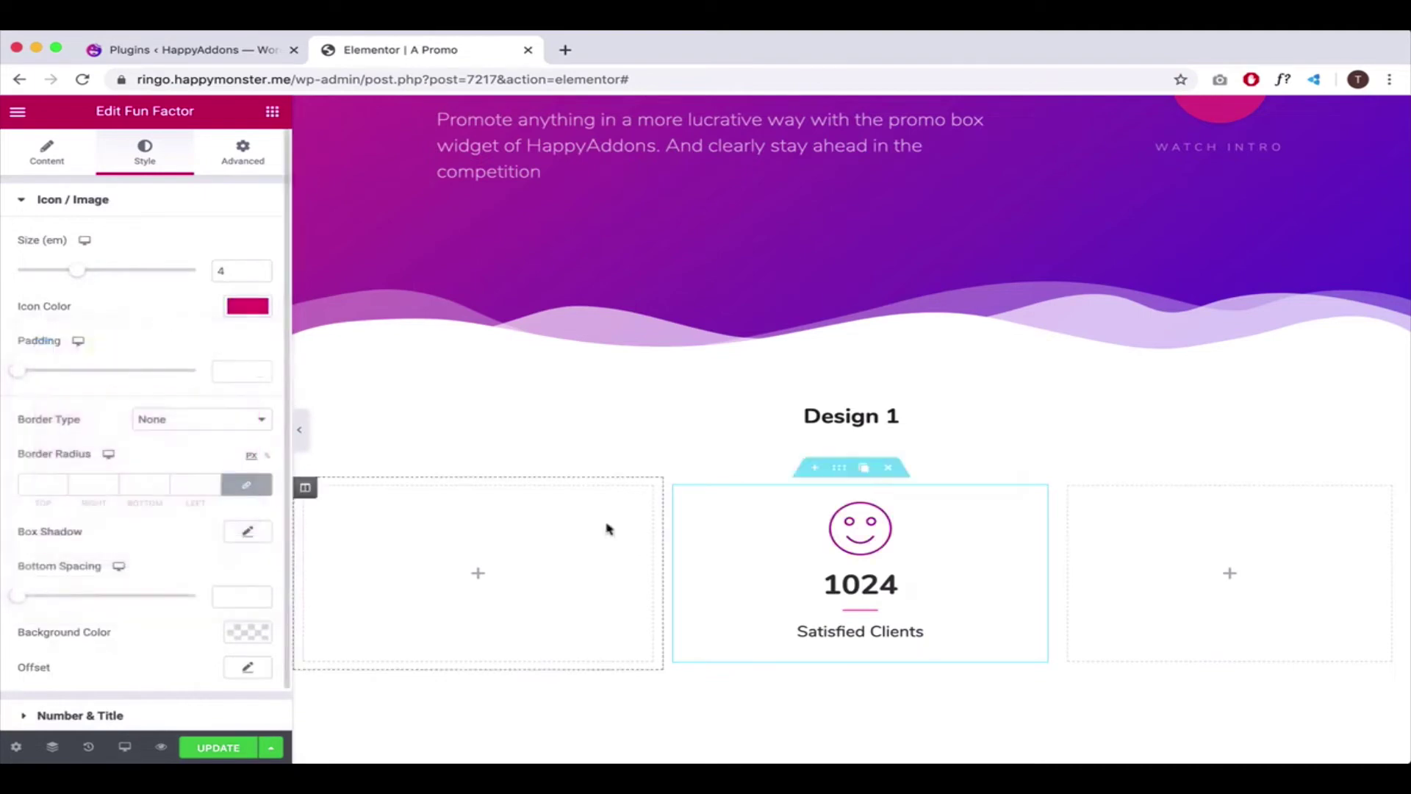
pyautogui.click(299, 429)
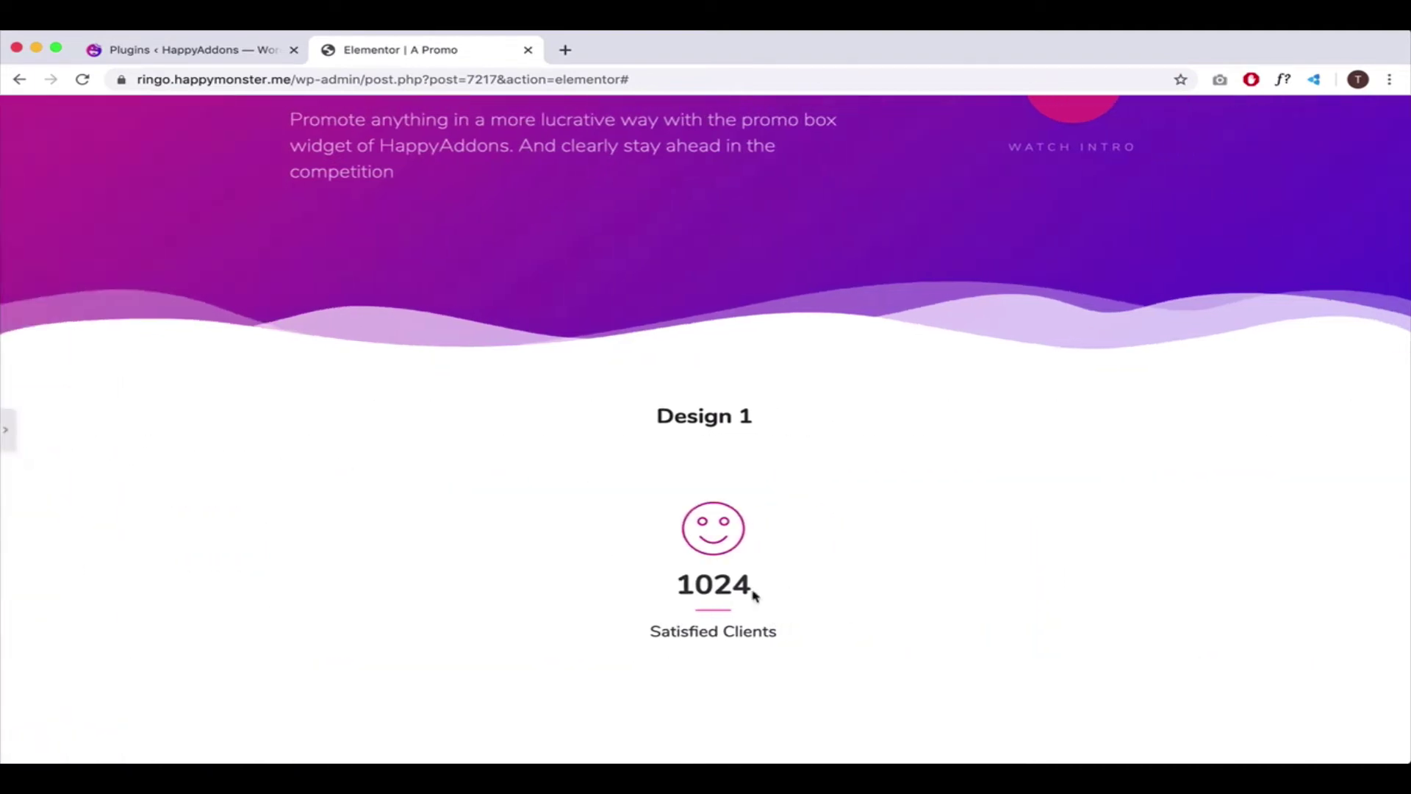
pyautogui.click(11, 430)
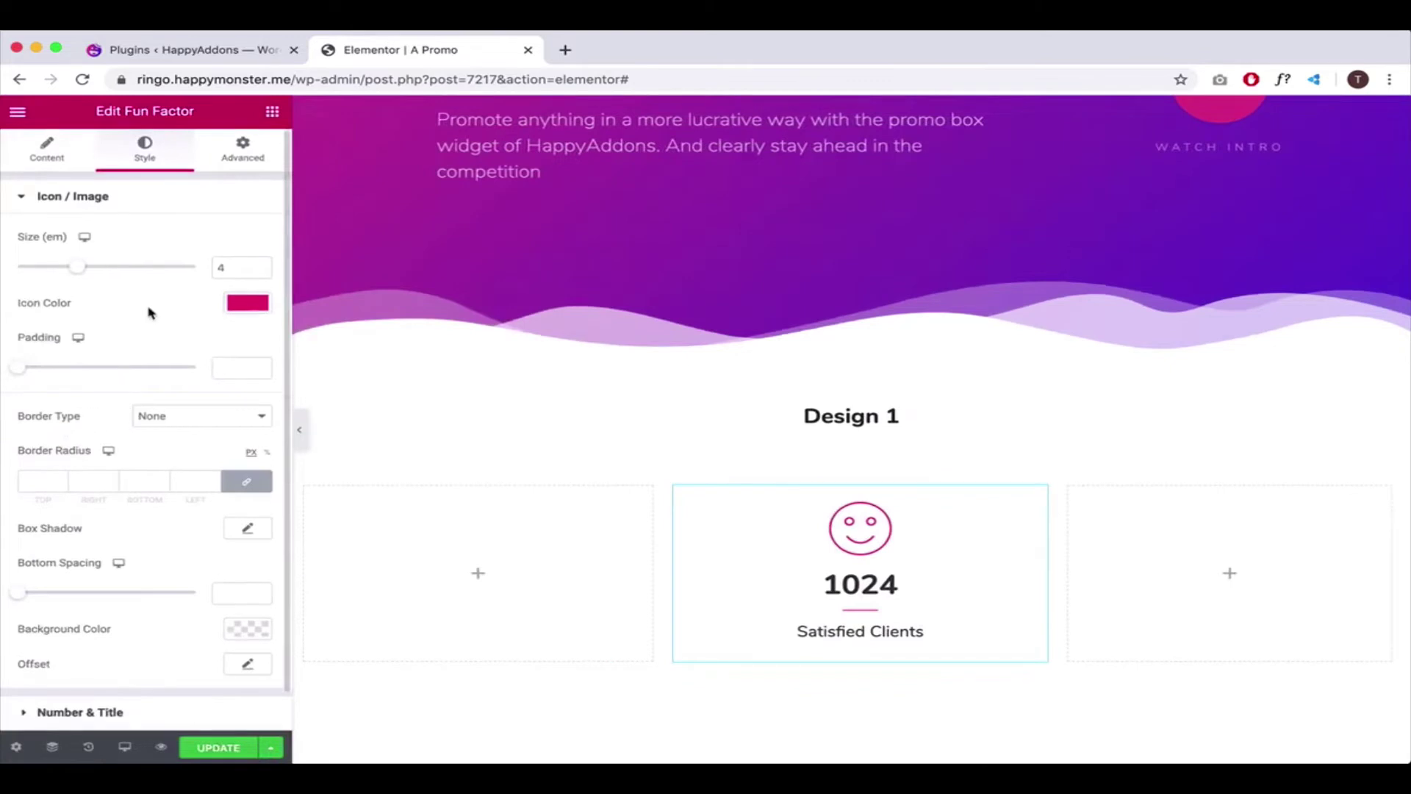
# Unlink the widget padding and set top and bottom padding to 10
pyautogui.scroll(-1, 149, 315)
pyautogui.scroll(2, 166, 390)
pyautogui.click(243, 152)
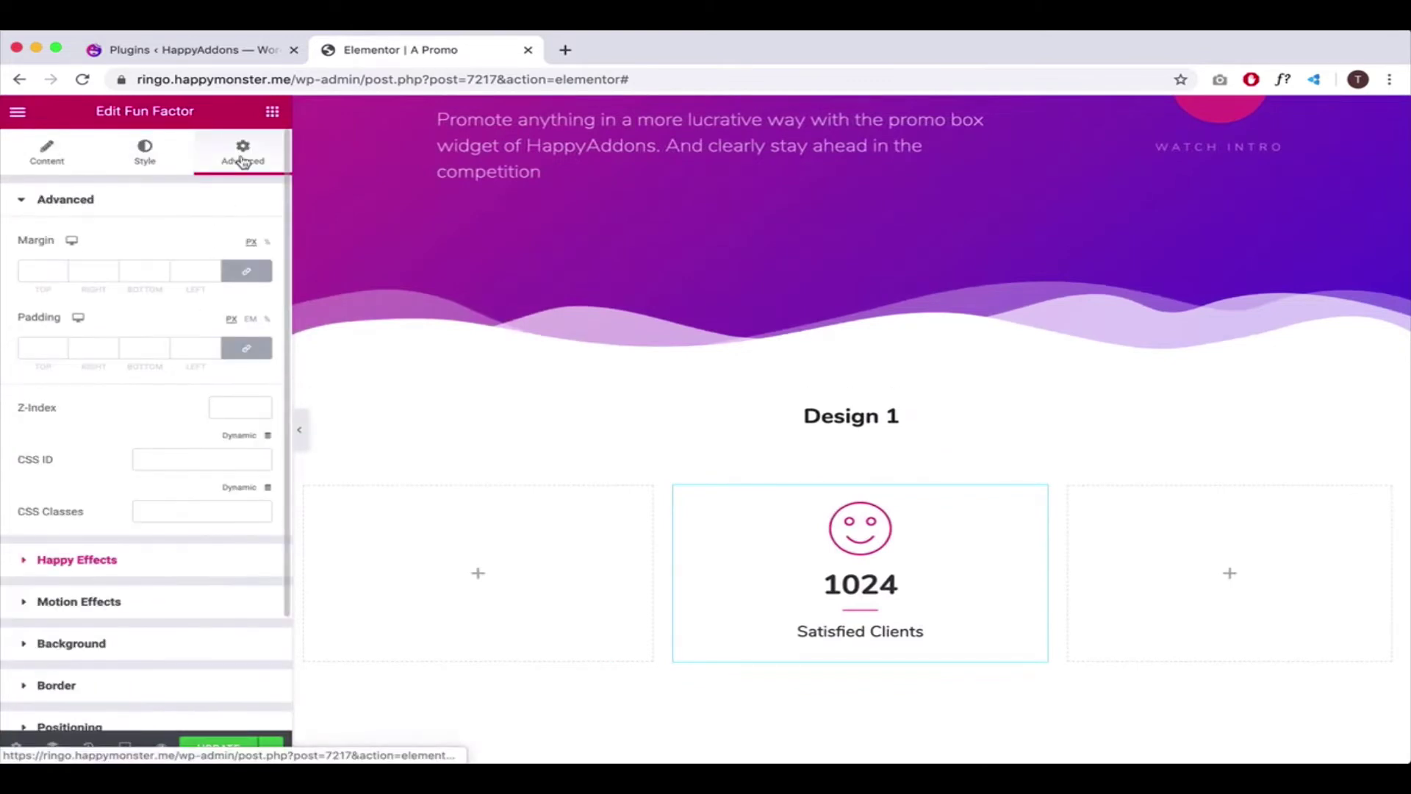
pyautogui.click(246, 348)
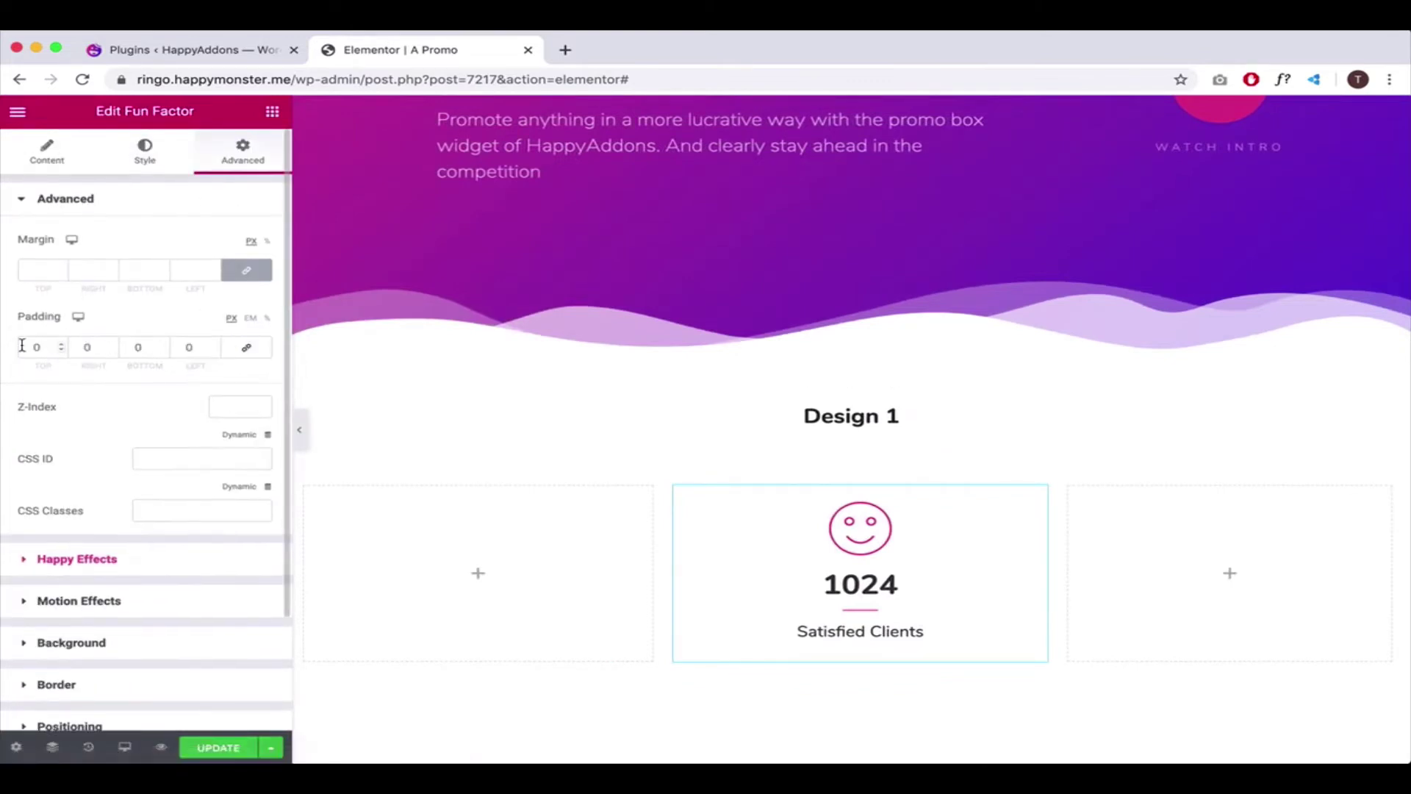
pyautogui.click(22, 345)
pyautogui.write('1')
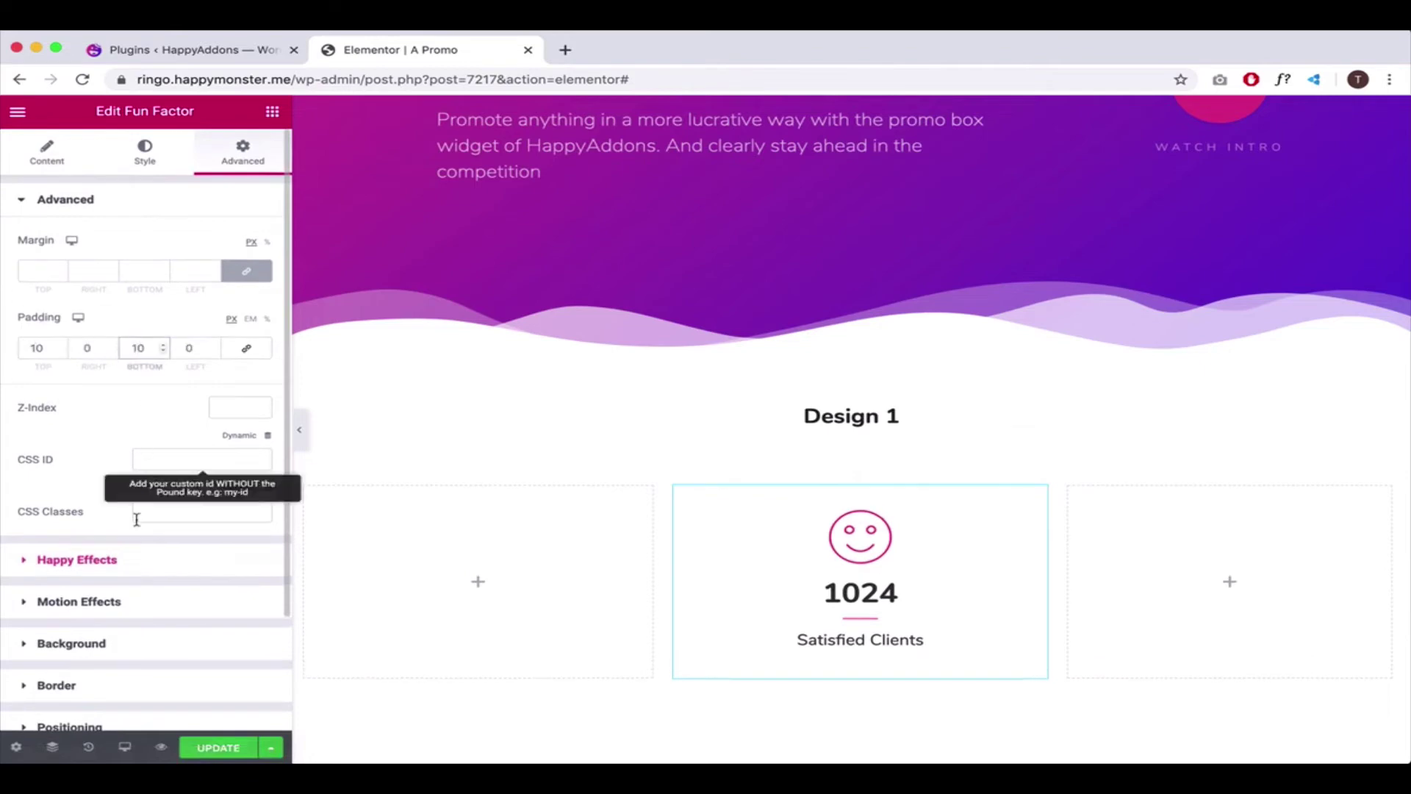
# Give the widget a solid 5 px light grey (#E6E6E6) border
pyautogui.click(138, 684)
pyautogui.click(173, 445)
pyautogui.click(157, 459)
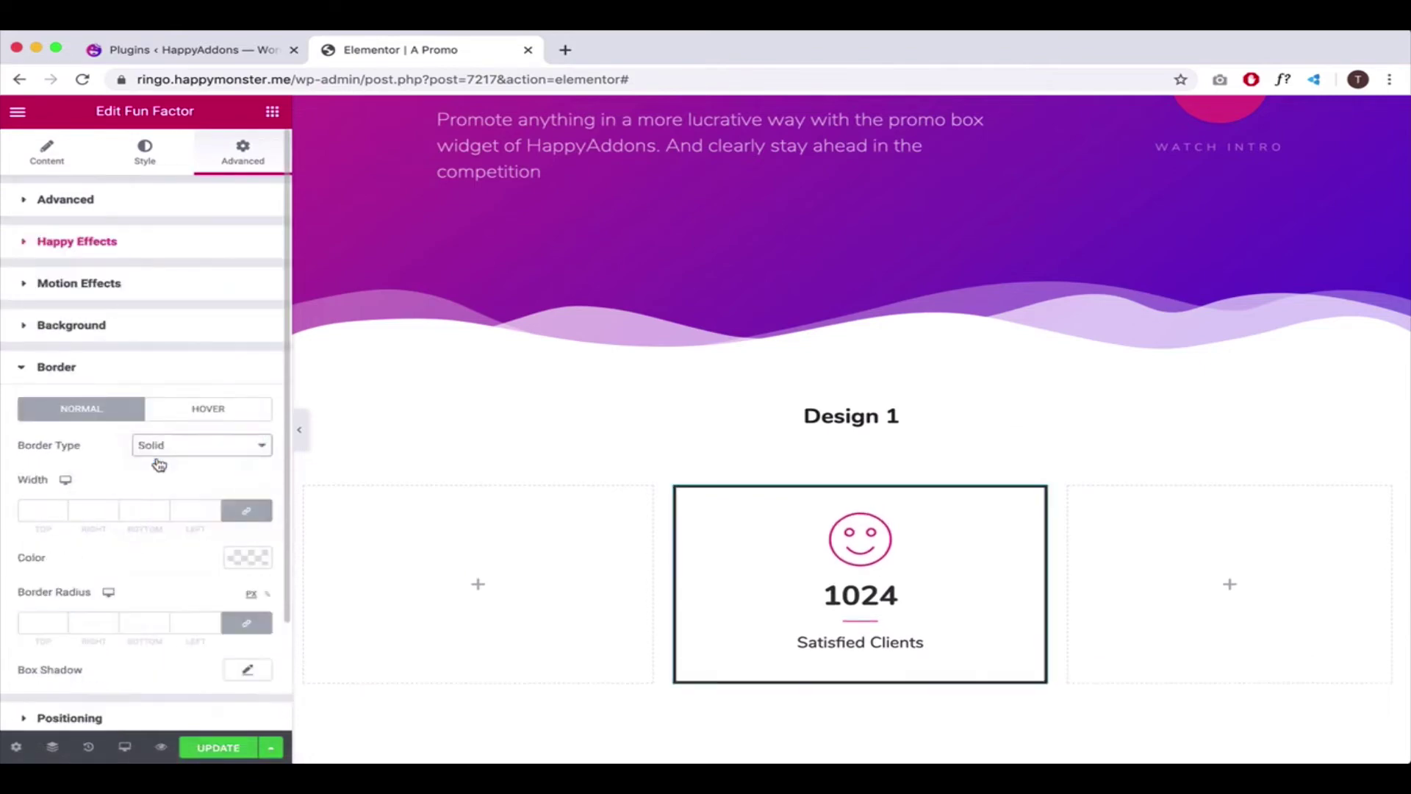
pyautogui.click(78, 511)
pyautogui.write('4')
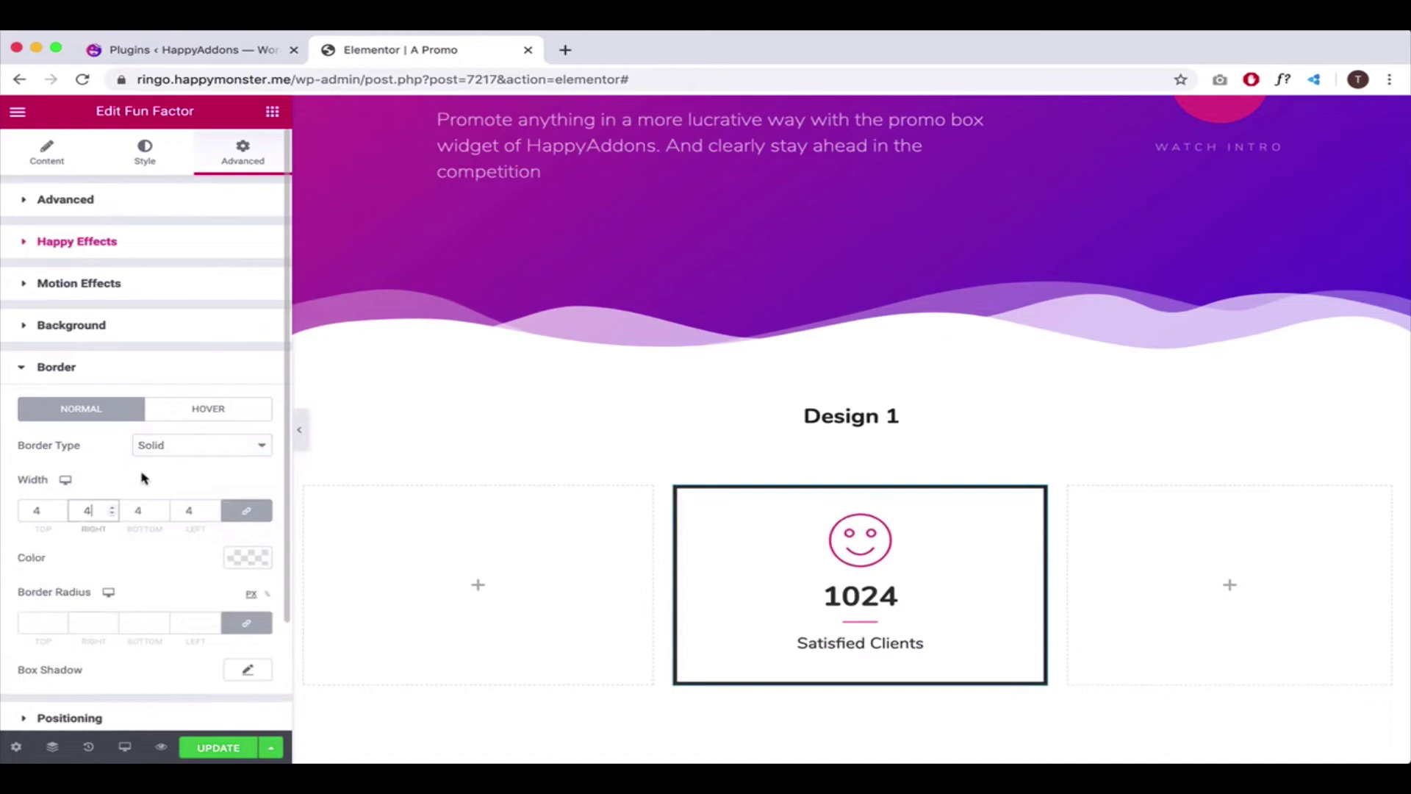
pyautogui.press('Up')
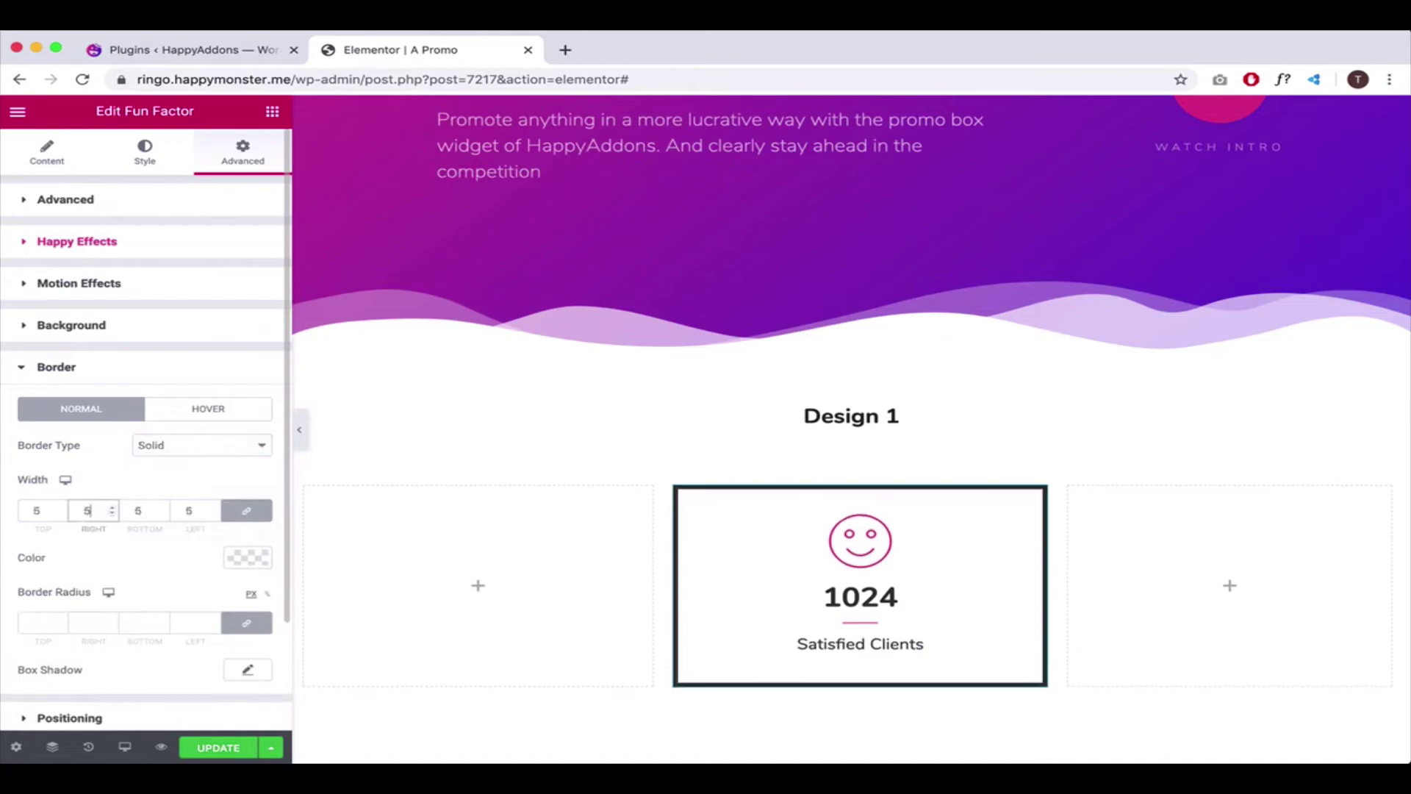
pyautogui.click(243, 565)
pyautogui.moveTo(108, 378); pyautogui.dragTo(28, 359)
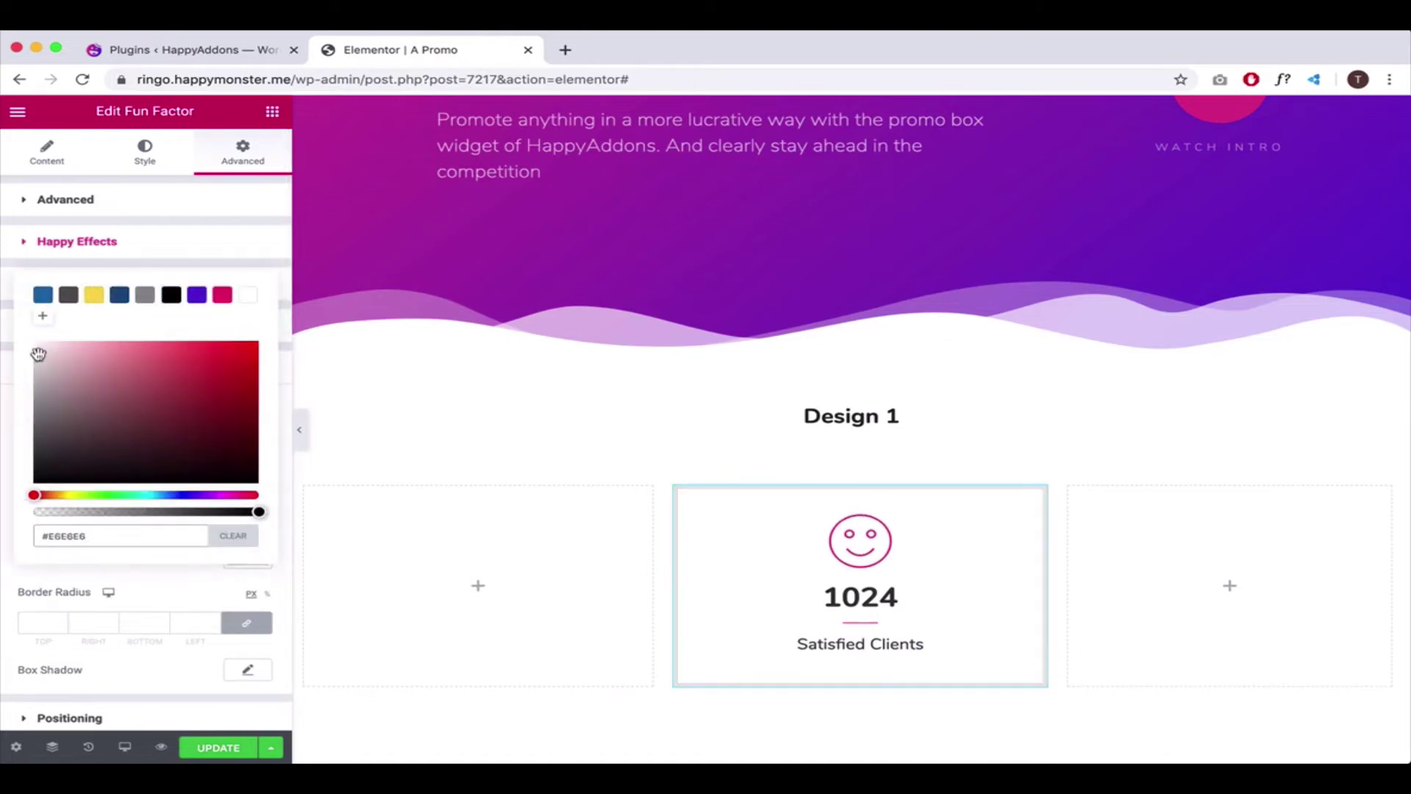
pyautogui.click(163, 586)
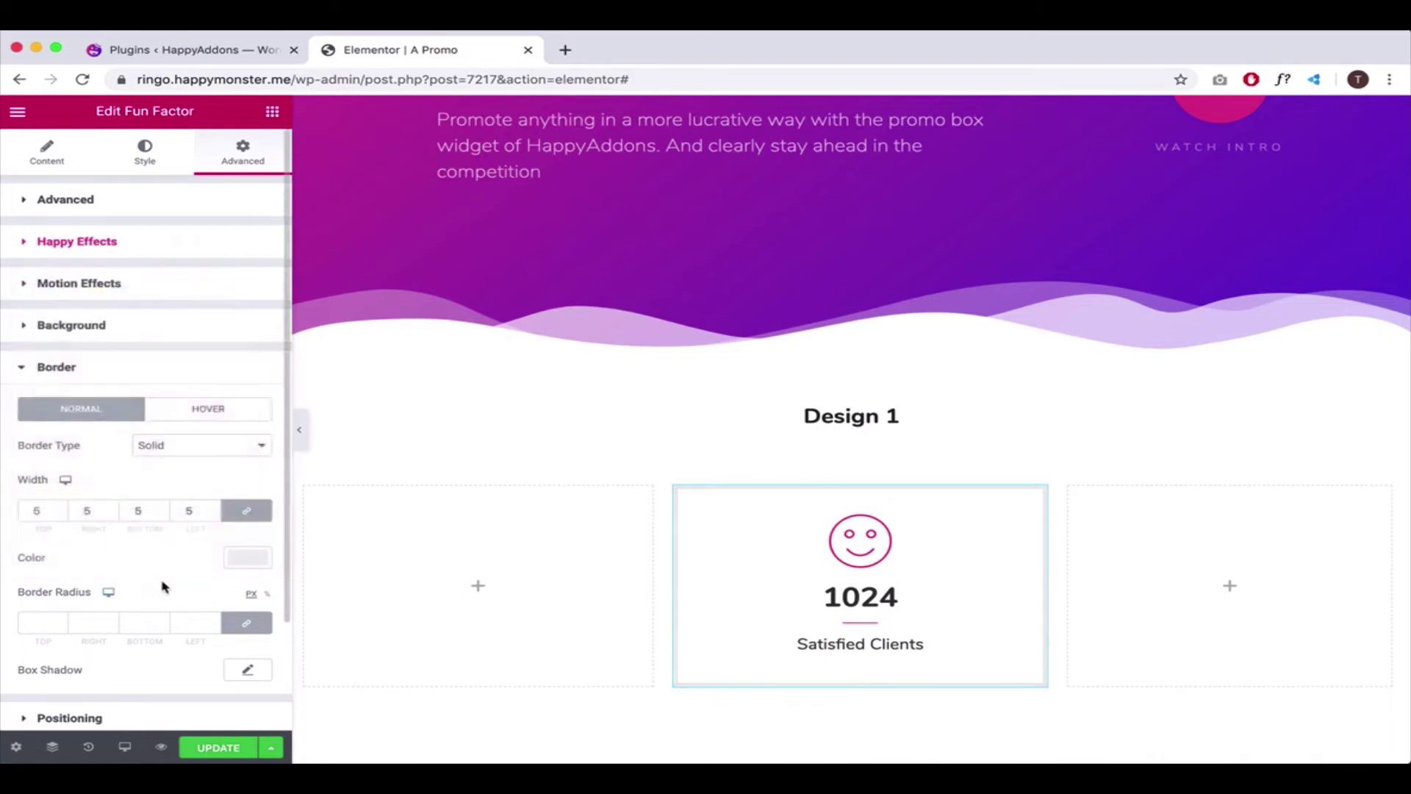
# Make the hover border solid 5 px pink, then preview the result
pyautogui.scroll(-2, 79, 580)
pyautogui.scroll(-1, 86, 559)
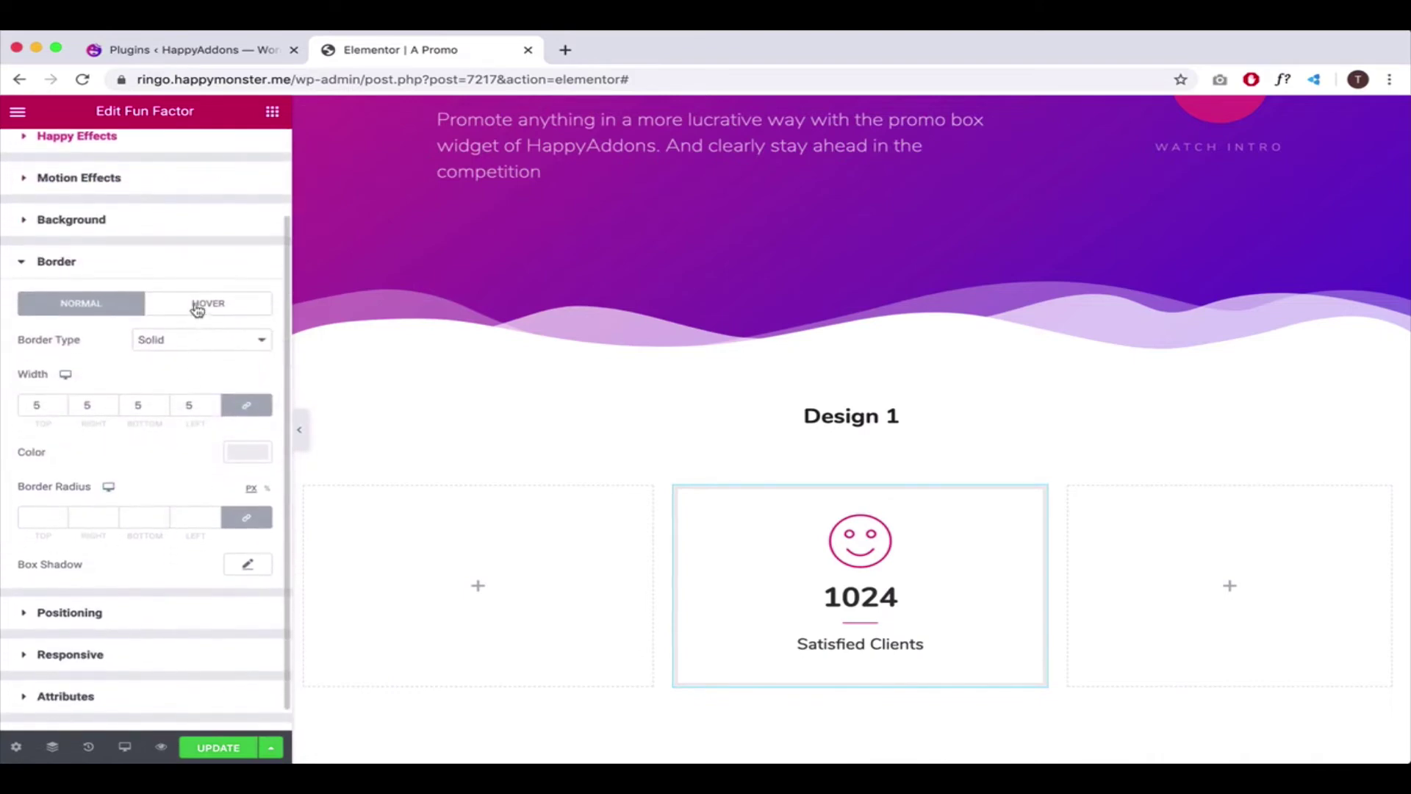
pyautogui.click(197, 307)
pyautogui.click(157, 363)
pyautogui.click(158, 374)
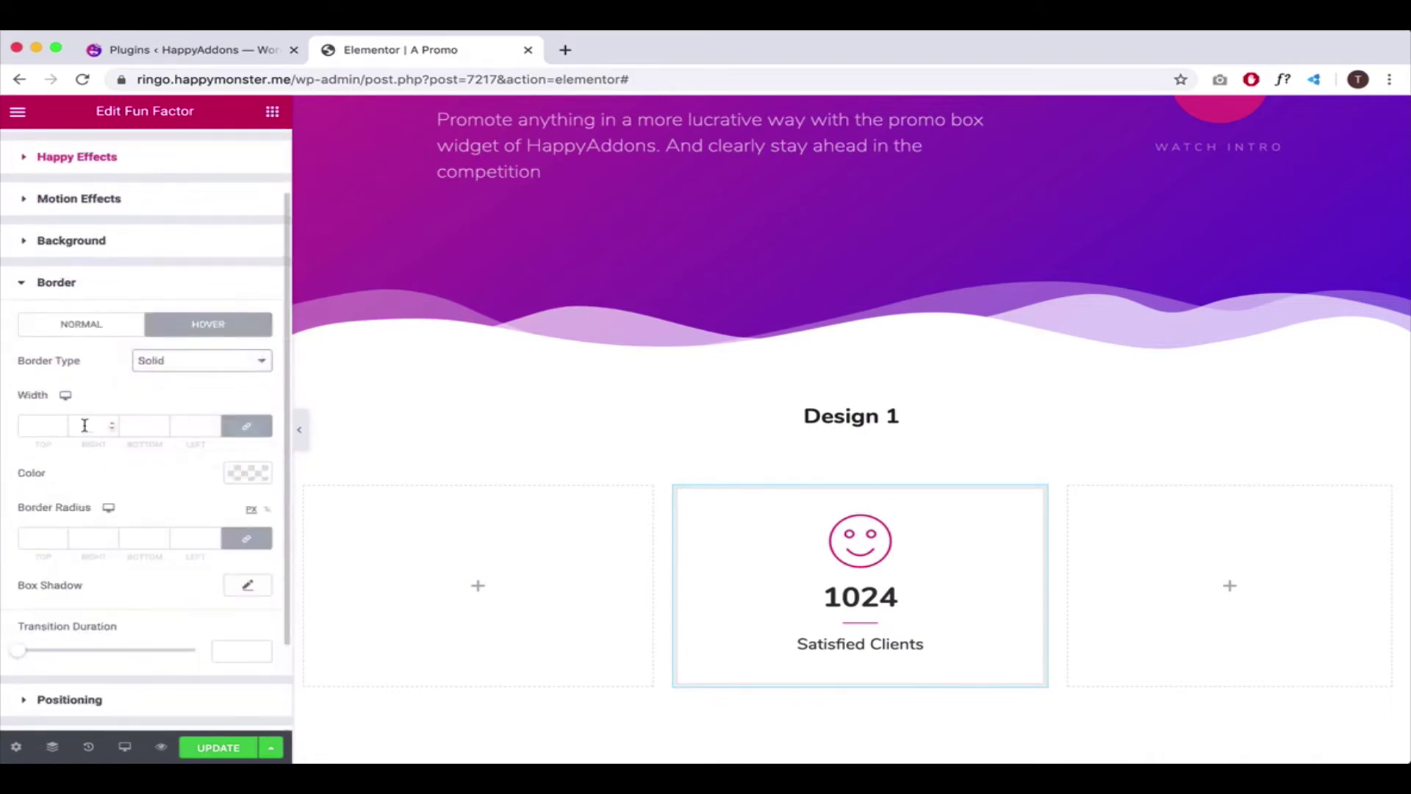
pyautogui.click(255, 480)
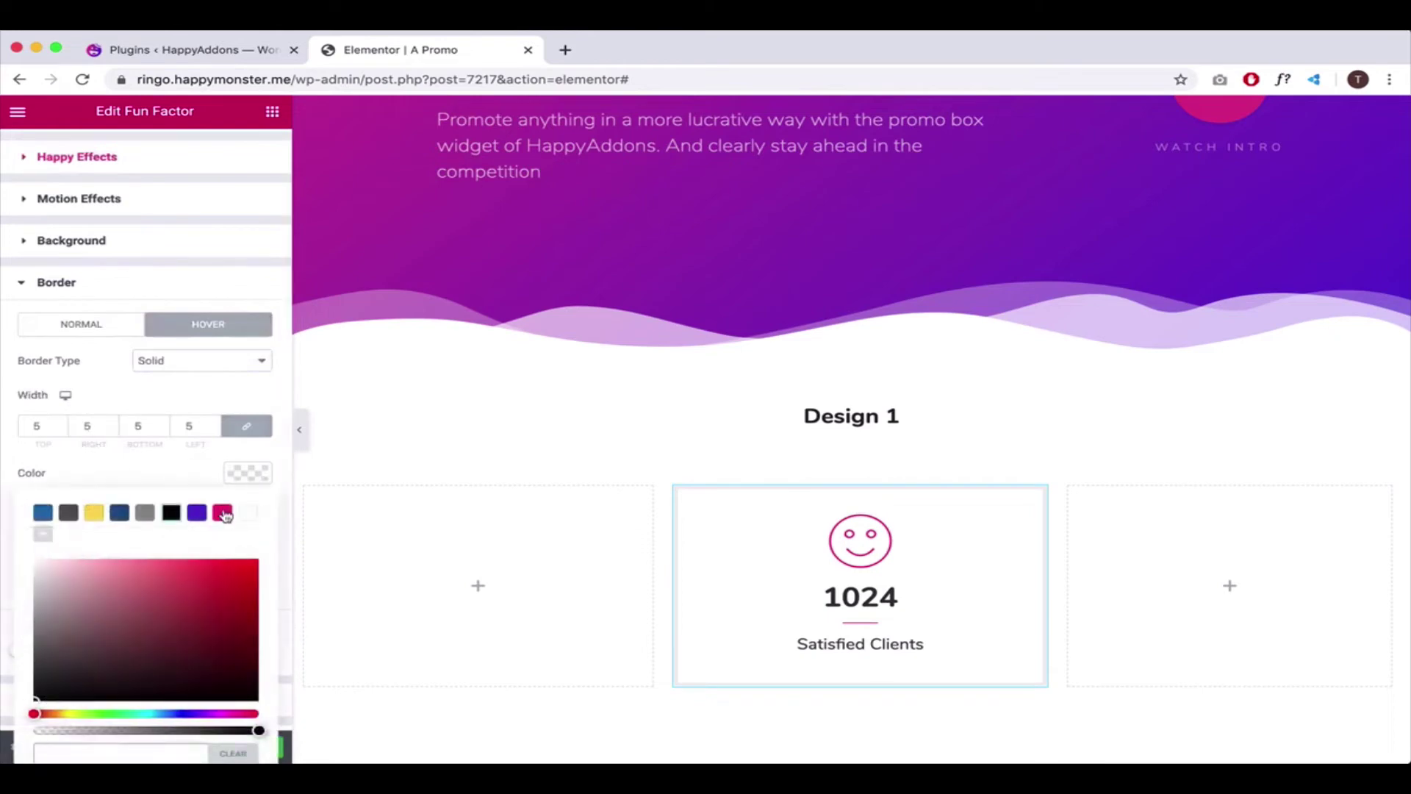
pyautogui.click(225, 516)
pyautogui.click(189, 404)
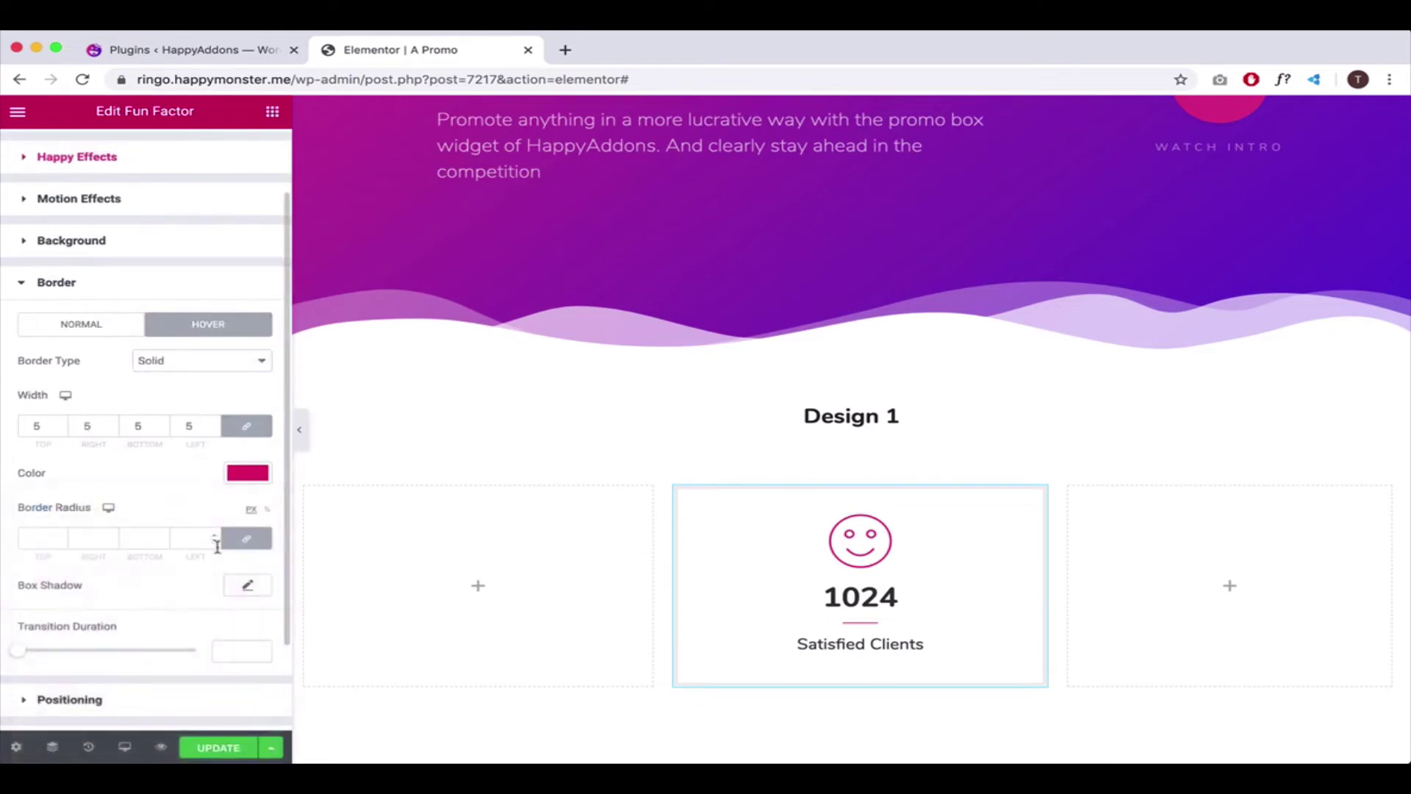
pyautogui.click(299, 429)
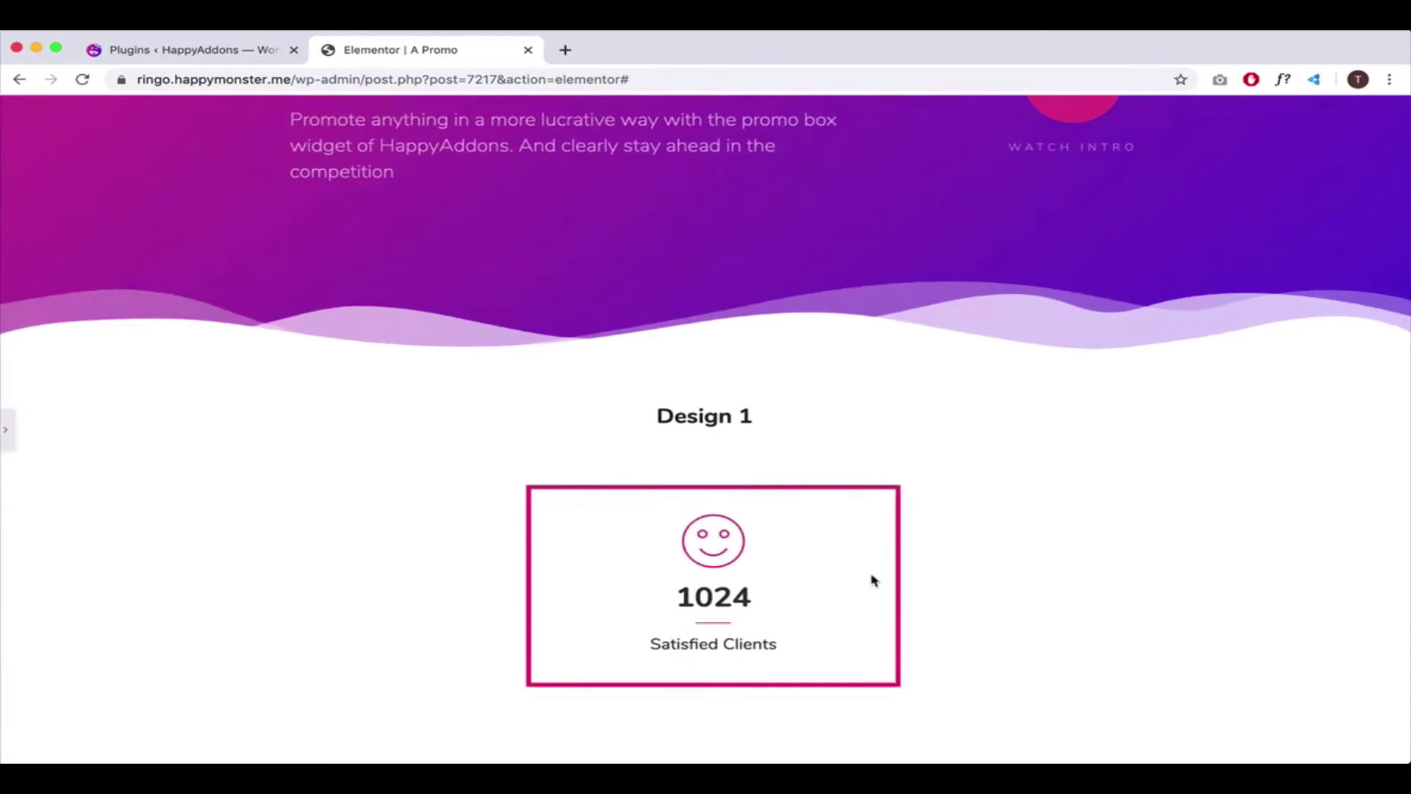
pyautogui.scroll(-3, 845, 514)
# Duplicate the counter into the right column and paste a copy into the left column
pyautogui.click(7, 430)
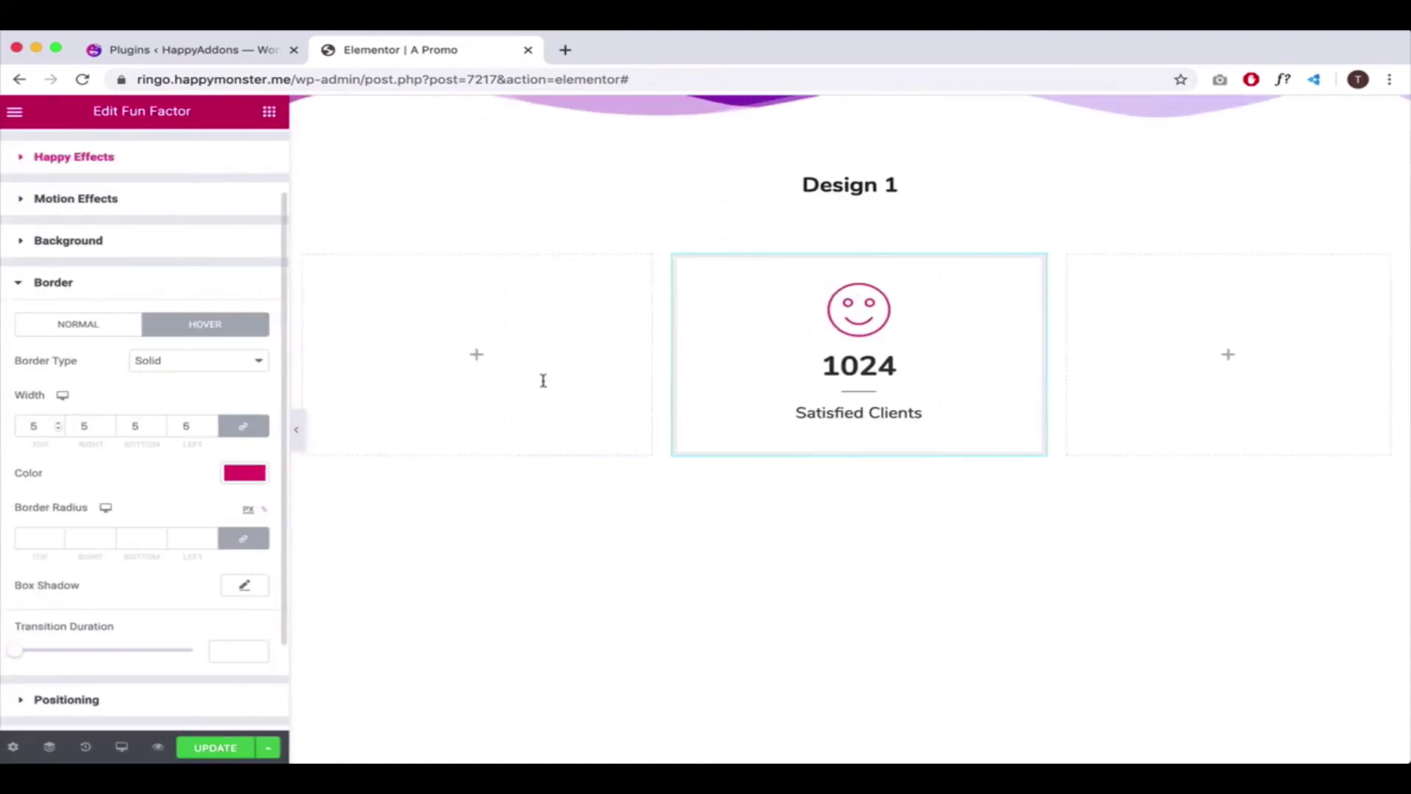
pyautogui.click(1017, 270)
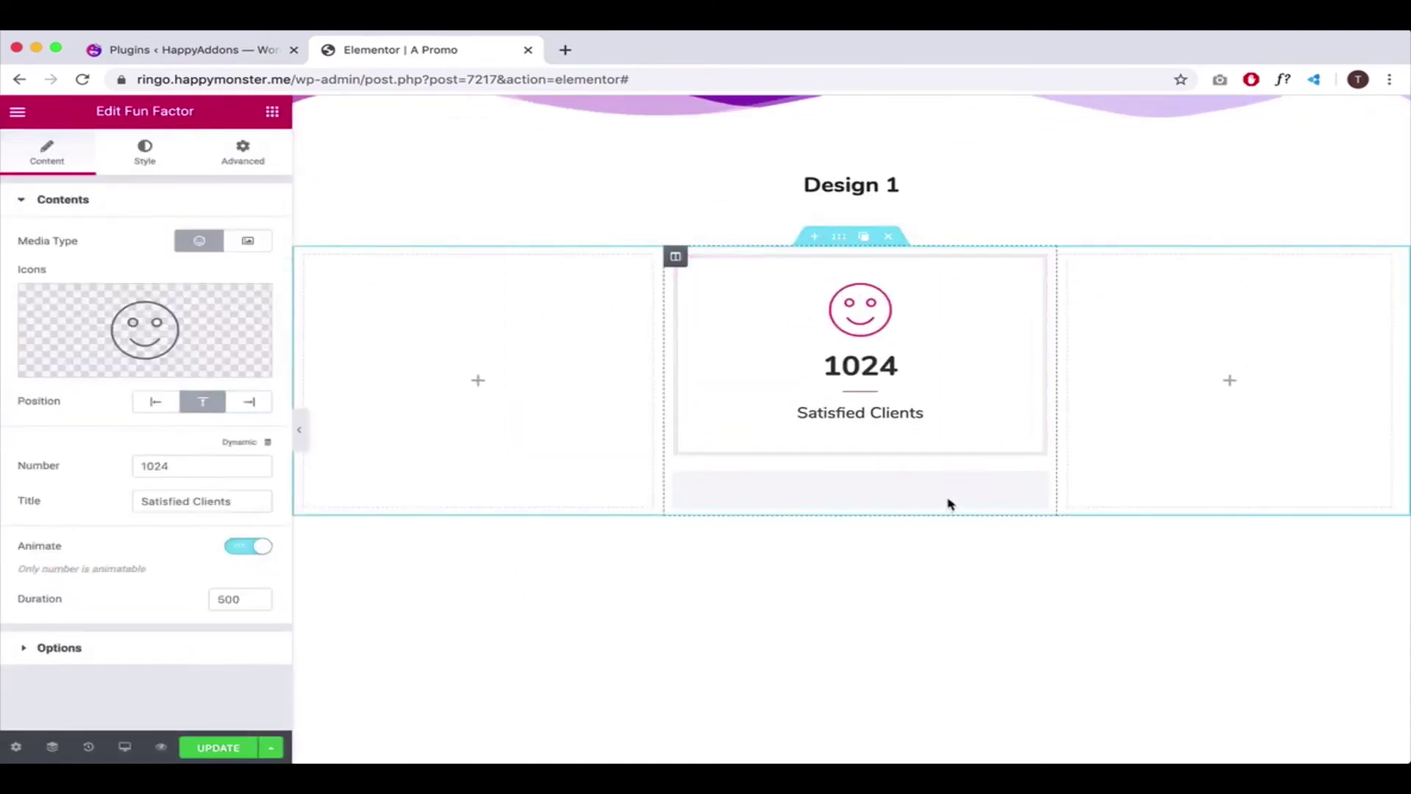
pyautogui.moveTo(948, 507); pyautogui.dragTo(1225, 374)
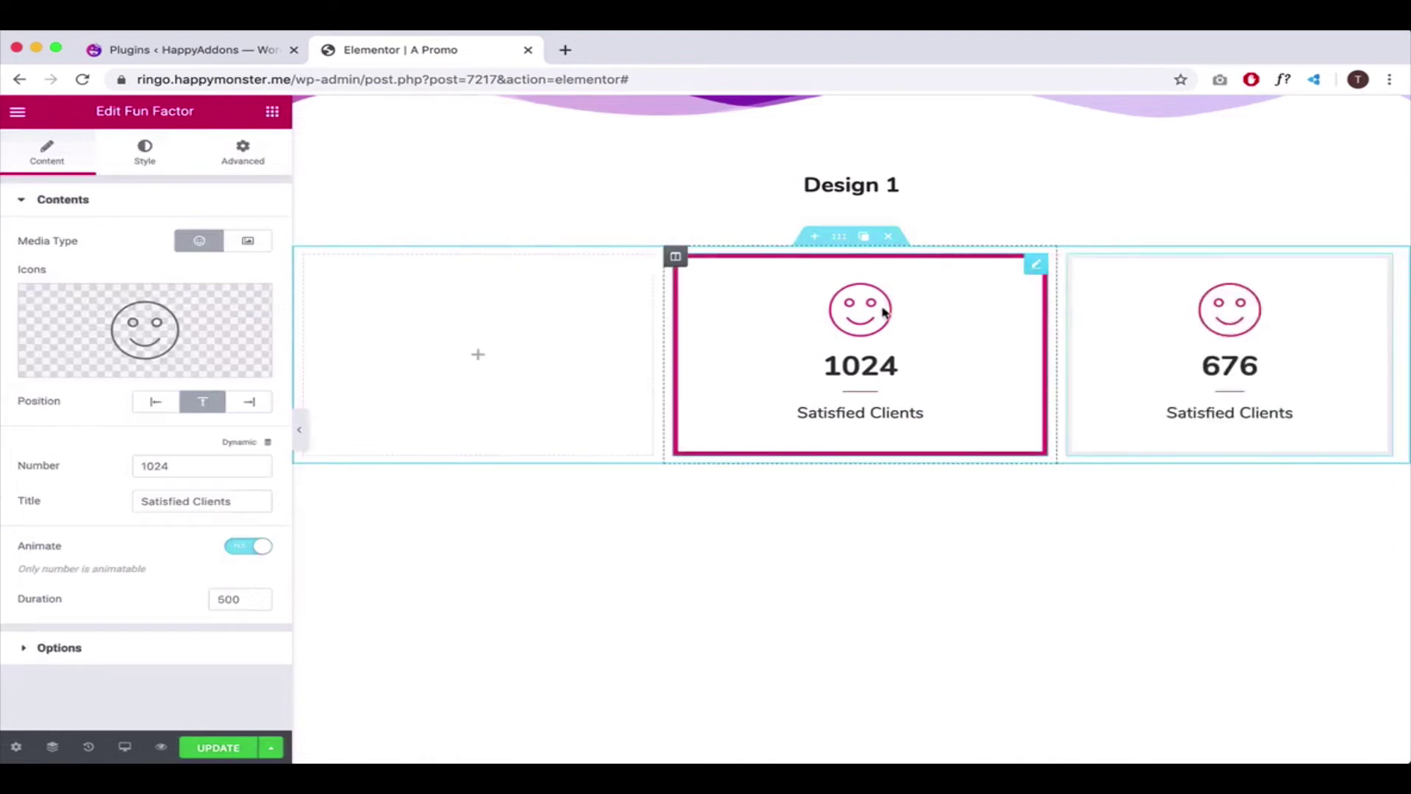
pyautogui.rightClick(892, 313)
pyautogui.click(907, 377)
pyautogui.rightClick(488, 352)
pyautogui.click(507, 395)
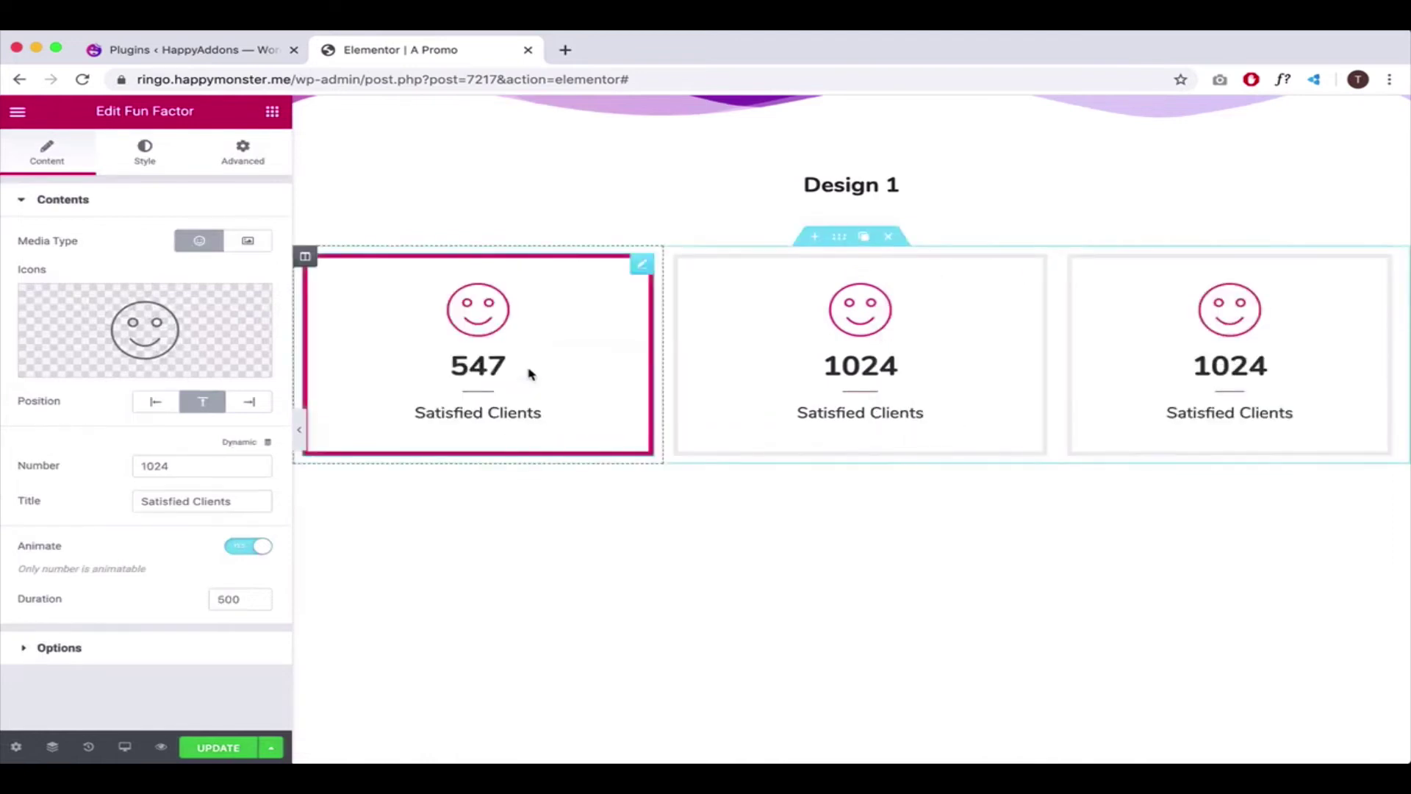
# Turn the middle counter into 20500 Active Installation with a download icon
pyautogui.moveTo(247, 327)
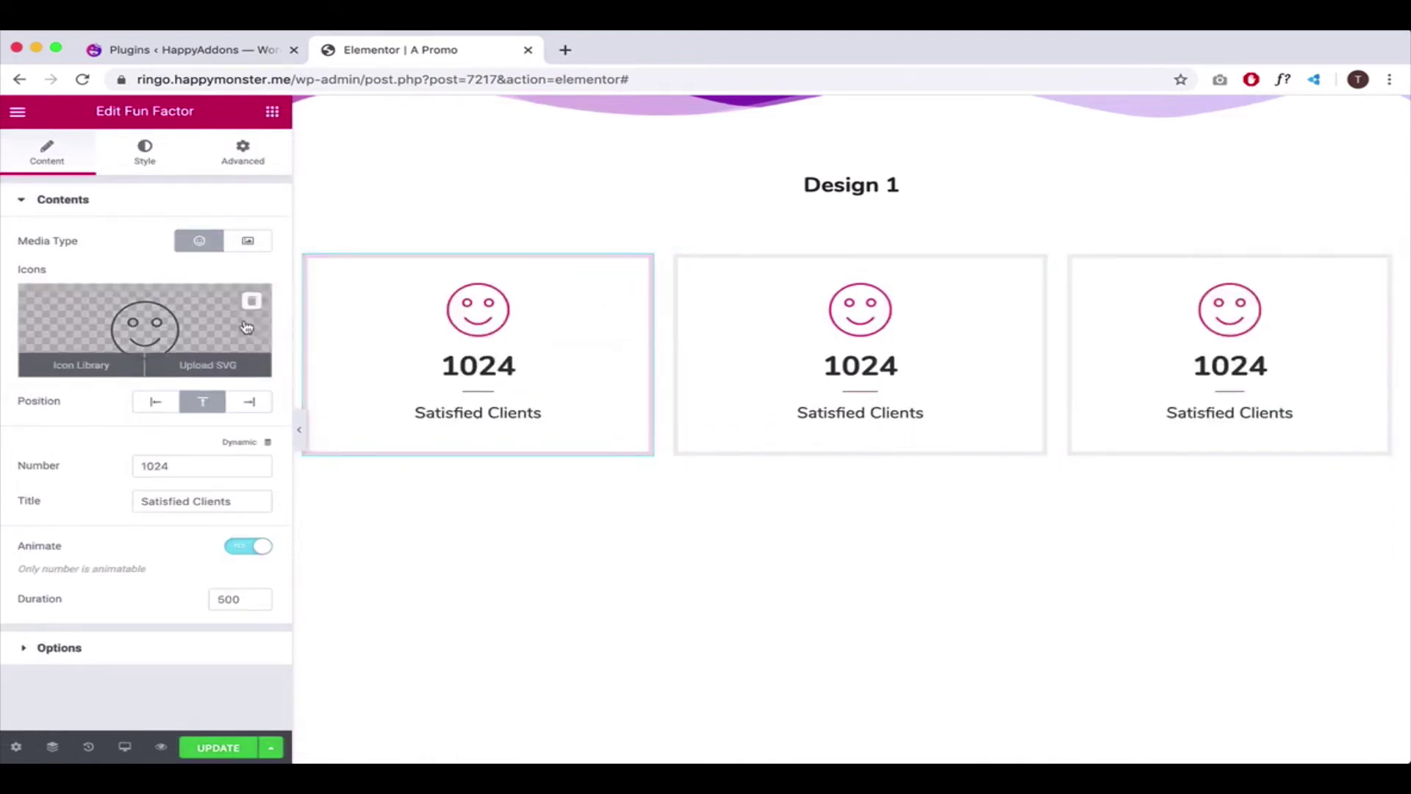
pyautogui.doubleClick(196, 501)
pyautogui.click(1042, 266)
pyautogui.click(47, 153)
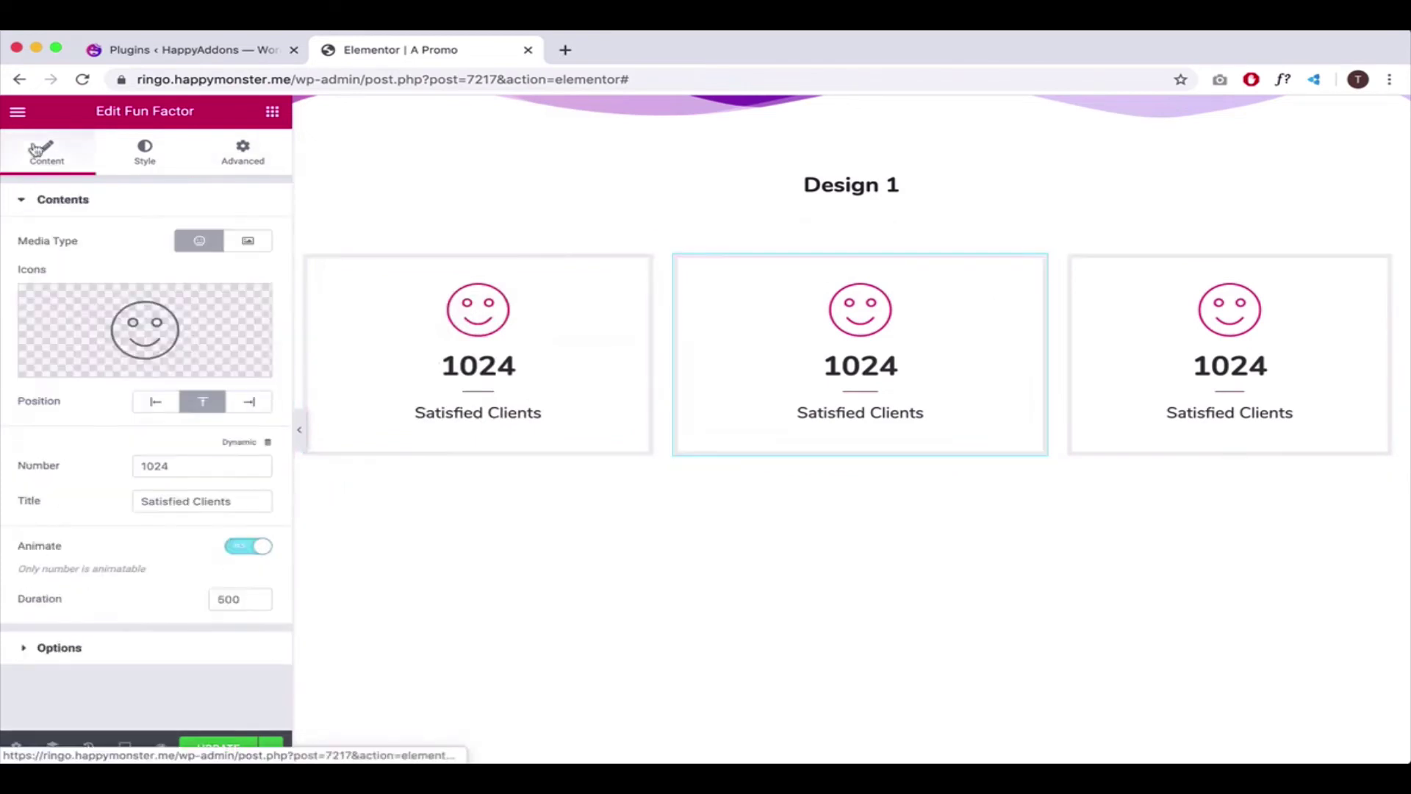
pyautogui.write('Active Installation')
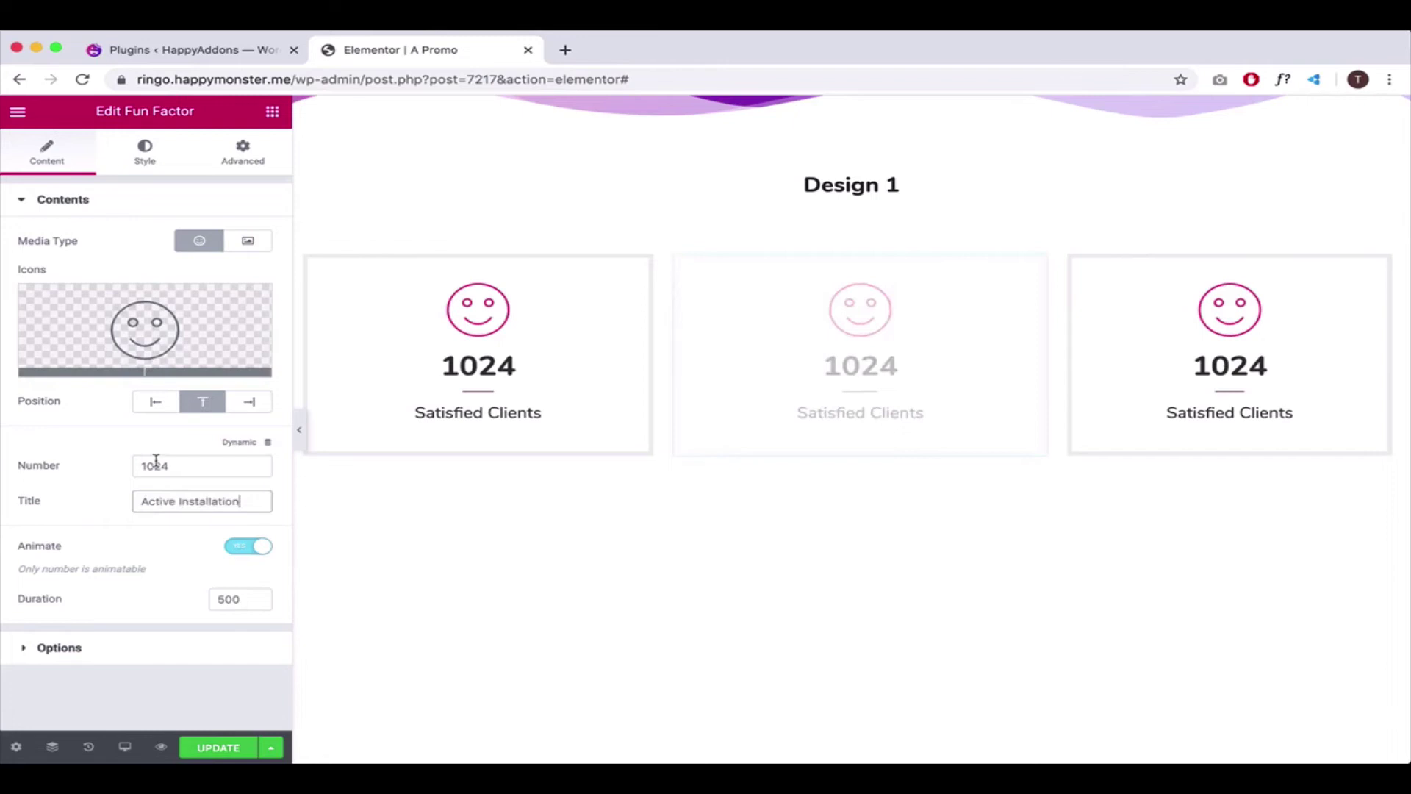
pyautogui.doubleClick(186, 466)
pyautogui.write('20000')
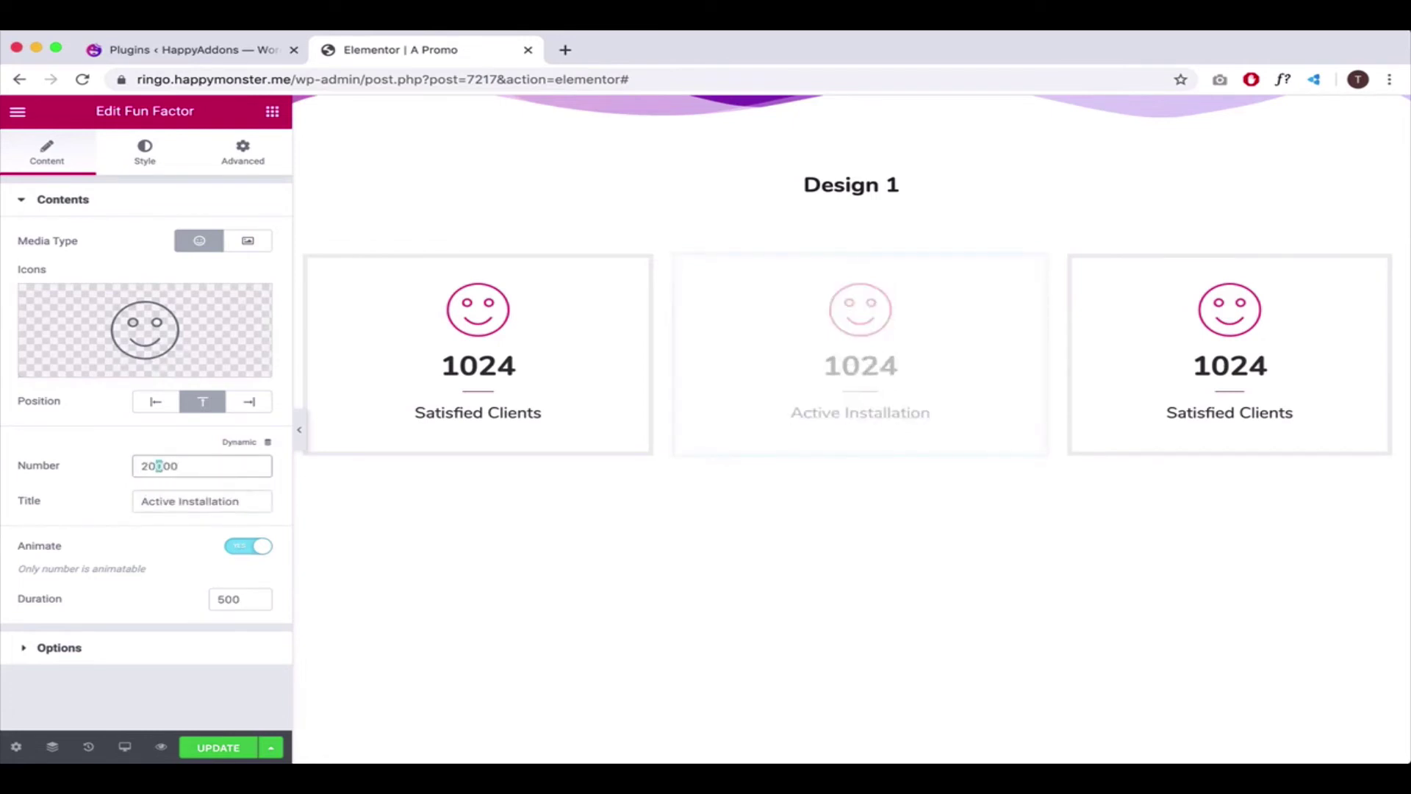
pyautogui.click(144, 331)
pyautogui.click(679, 185)
pyautogui.write('down')
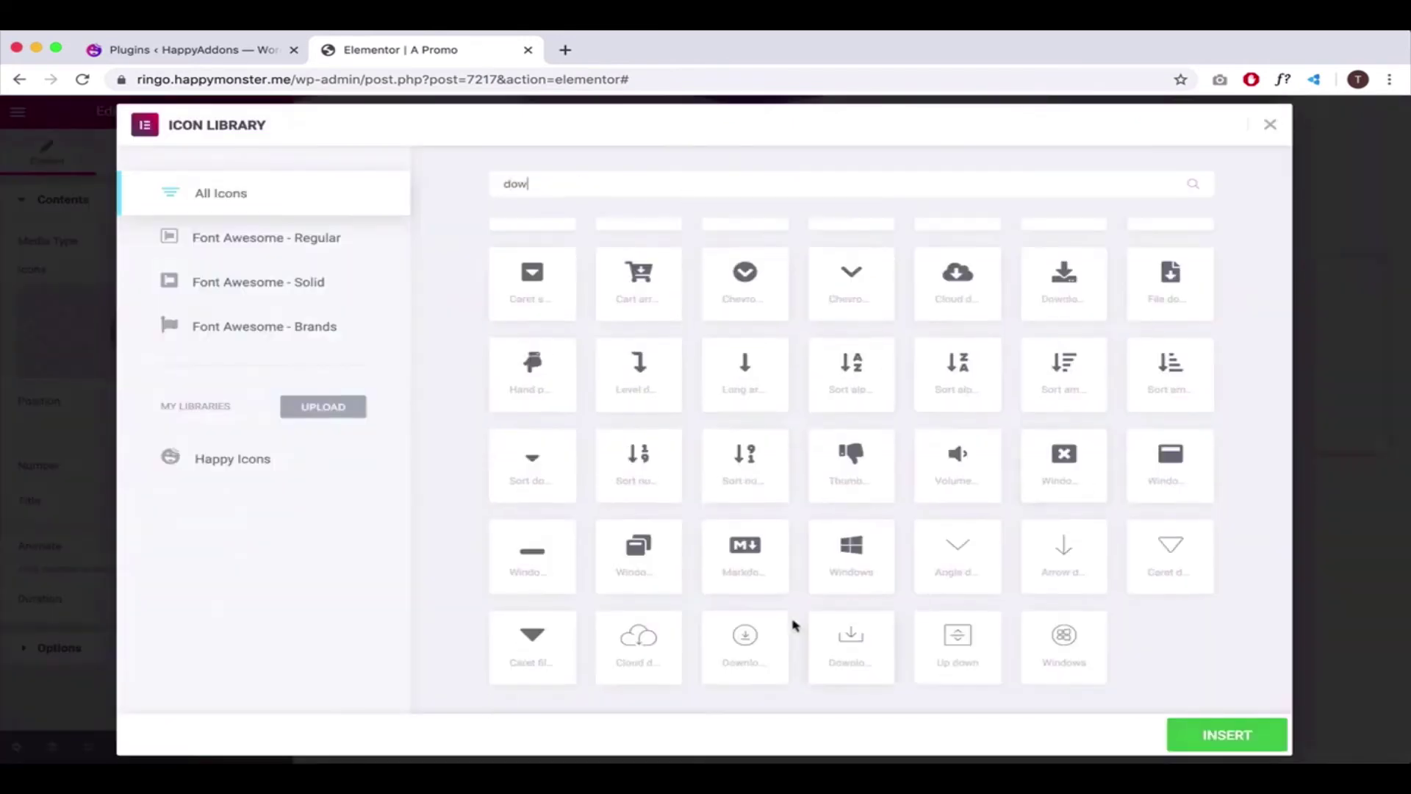
pyautogui.click(744, 646)
pyautogui.click(1227, 735)
# Retitle the right counter 'Support Done' with a headset icon and move it to the middle
pyautogui.click(1268, 315)
pyautogui.tripleClick(163, 500)
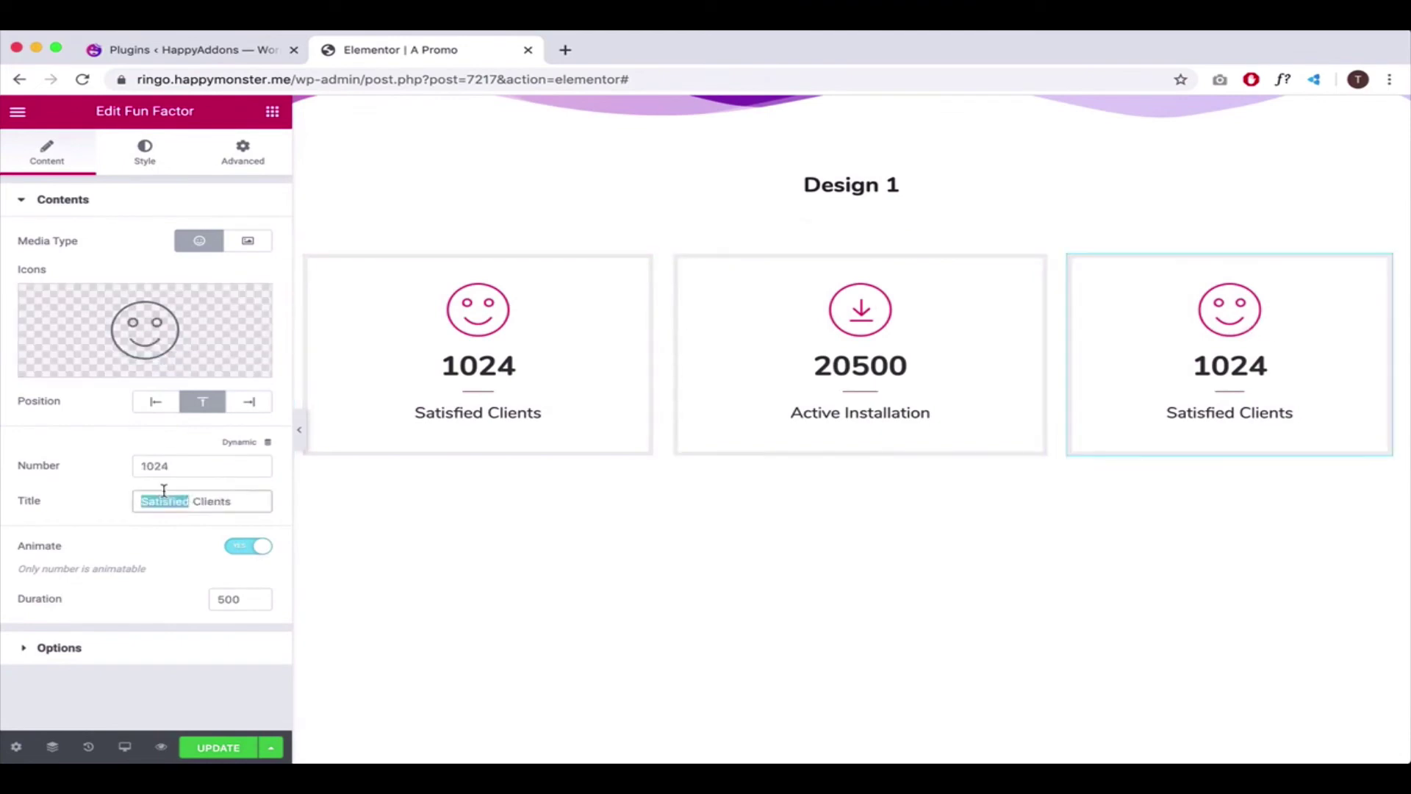
pyautogui.write('Support Done')
pyautogui.click(140, 367)
pyautogui.click(678, 186)
pyautogui.write('support')
pyautogui.click(639, 290)
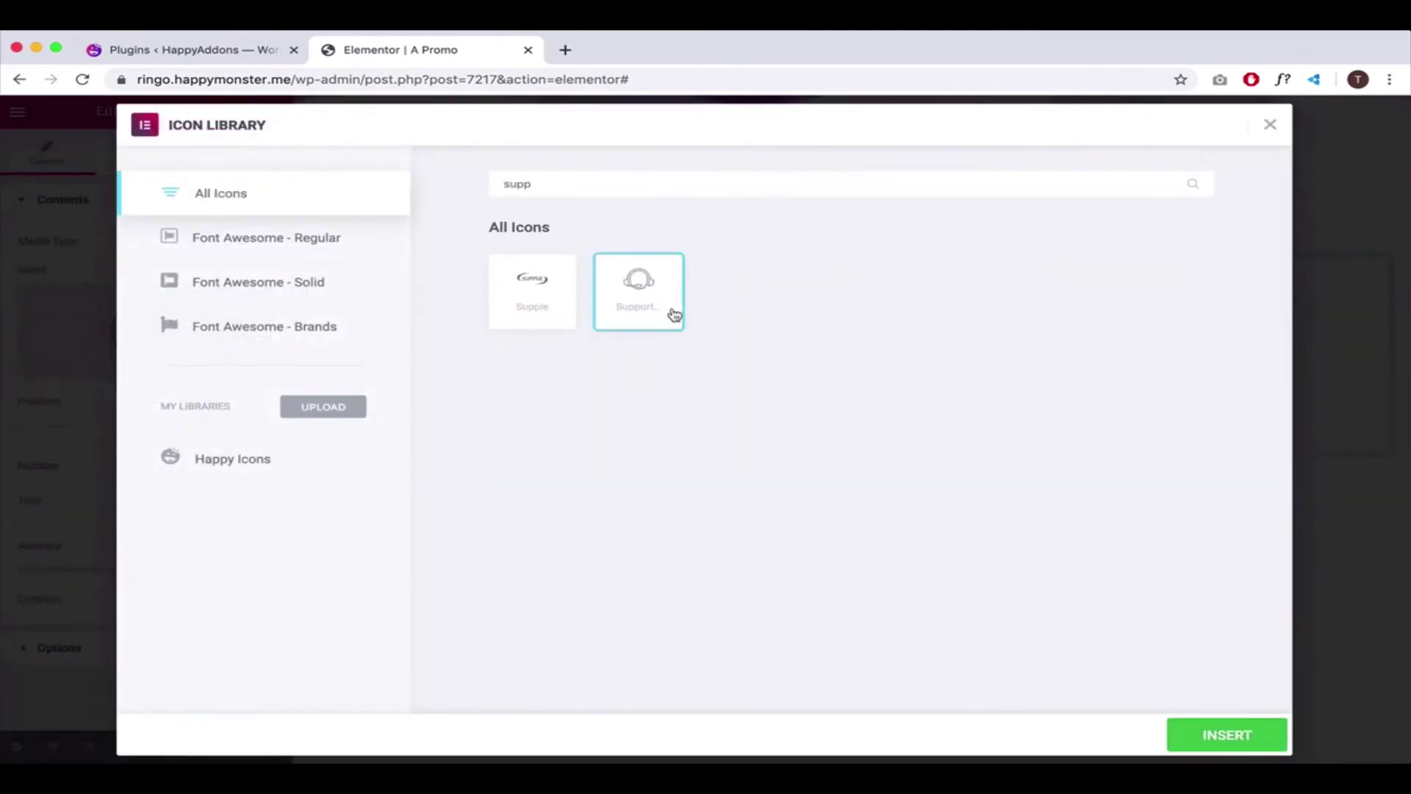
pyautogui.click(1225, 734)
pyautogui.moveTo(1014, 236); pyautogui.dragTo(1007, 338)
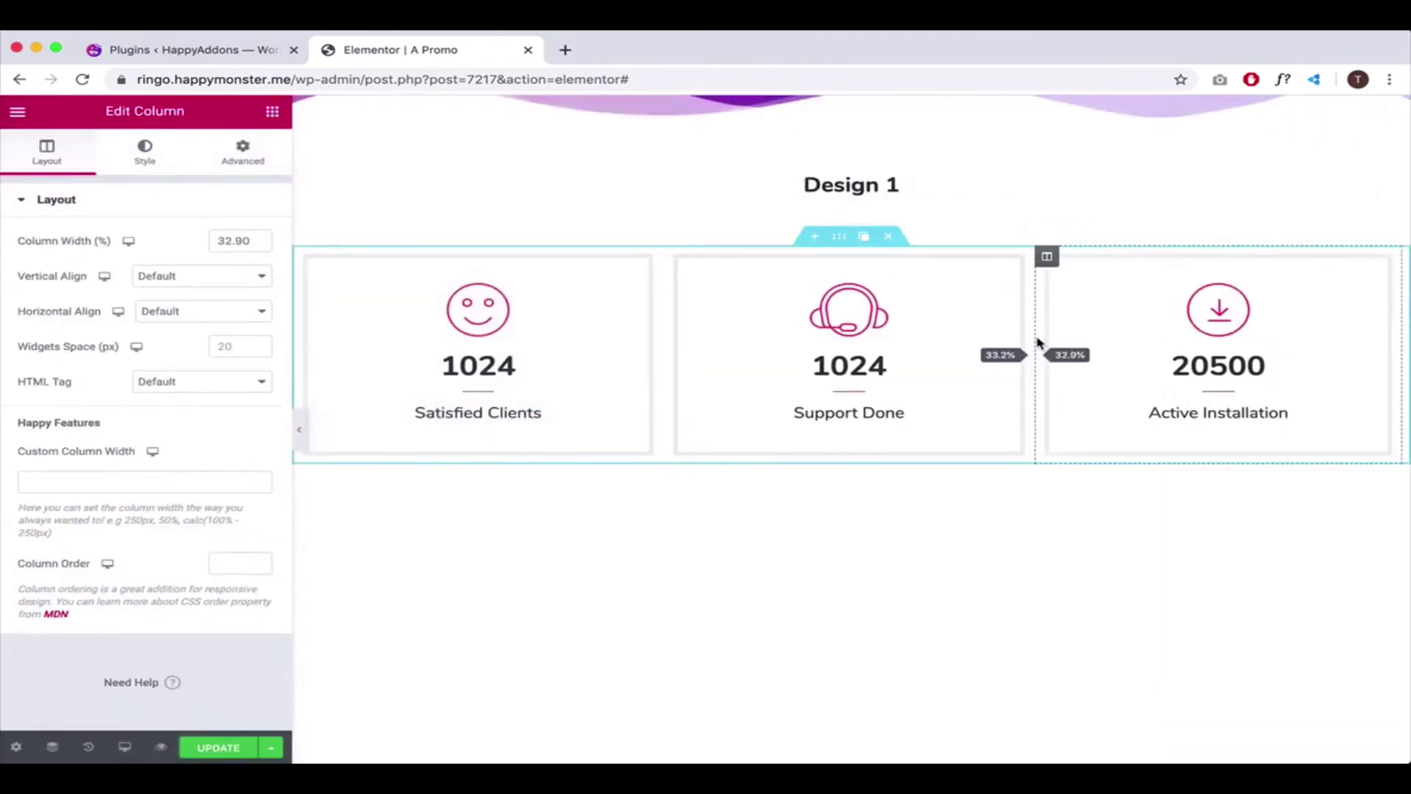
# Make the Support Done icon and hover border purple (#5A2ED2)
pyautogui.click(299, 430)
pyautogui.press('super+p')
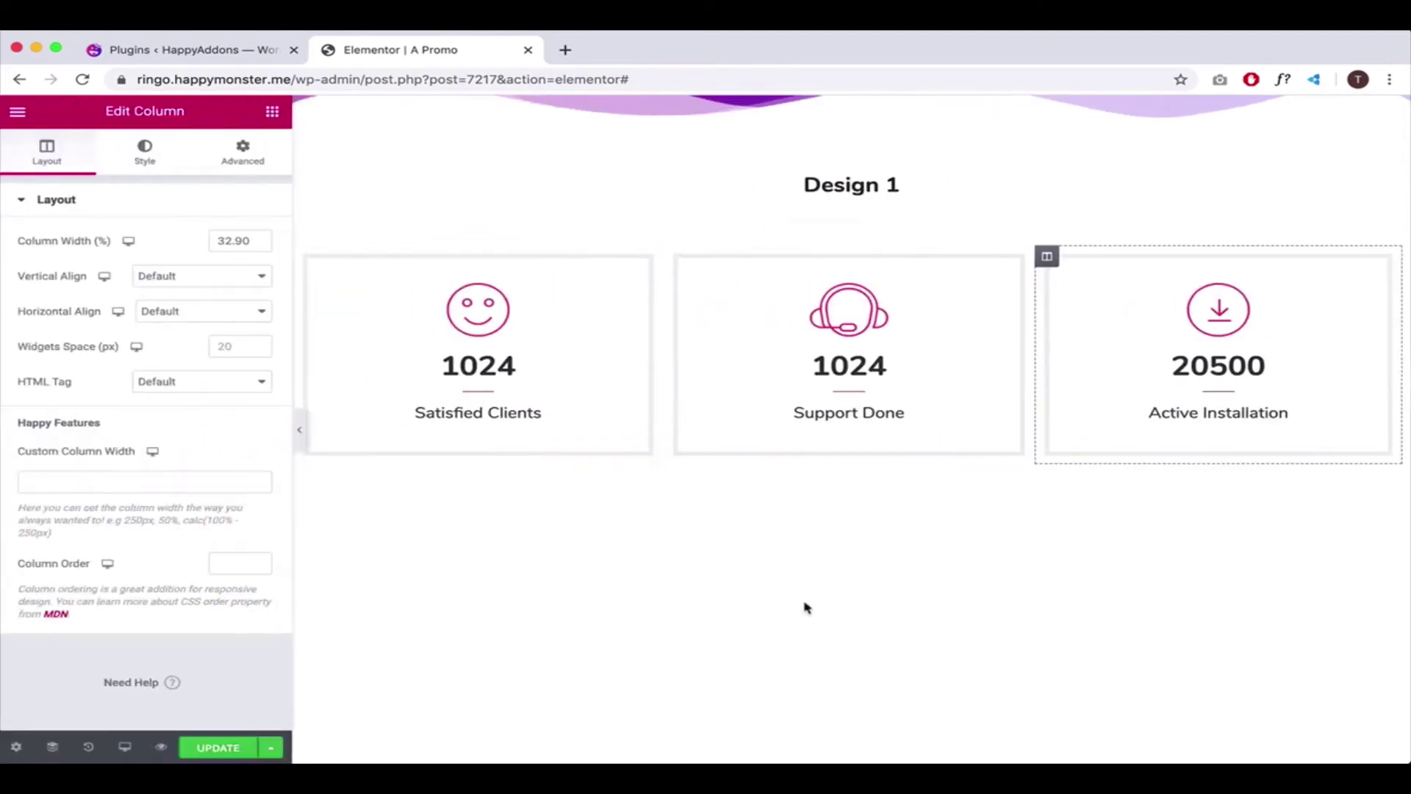
pyautogui.click(845, 367)
pyautogui.click(145, 153)
pyautogui.click(248, 306)
pyautogui.click(196, 346)
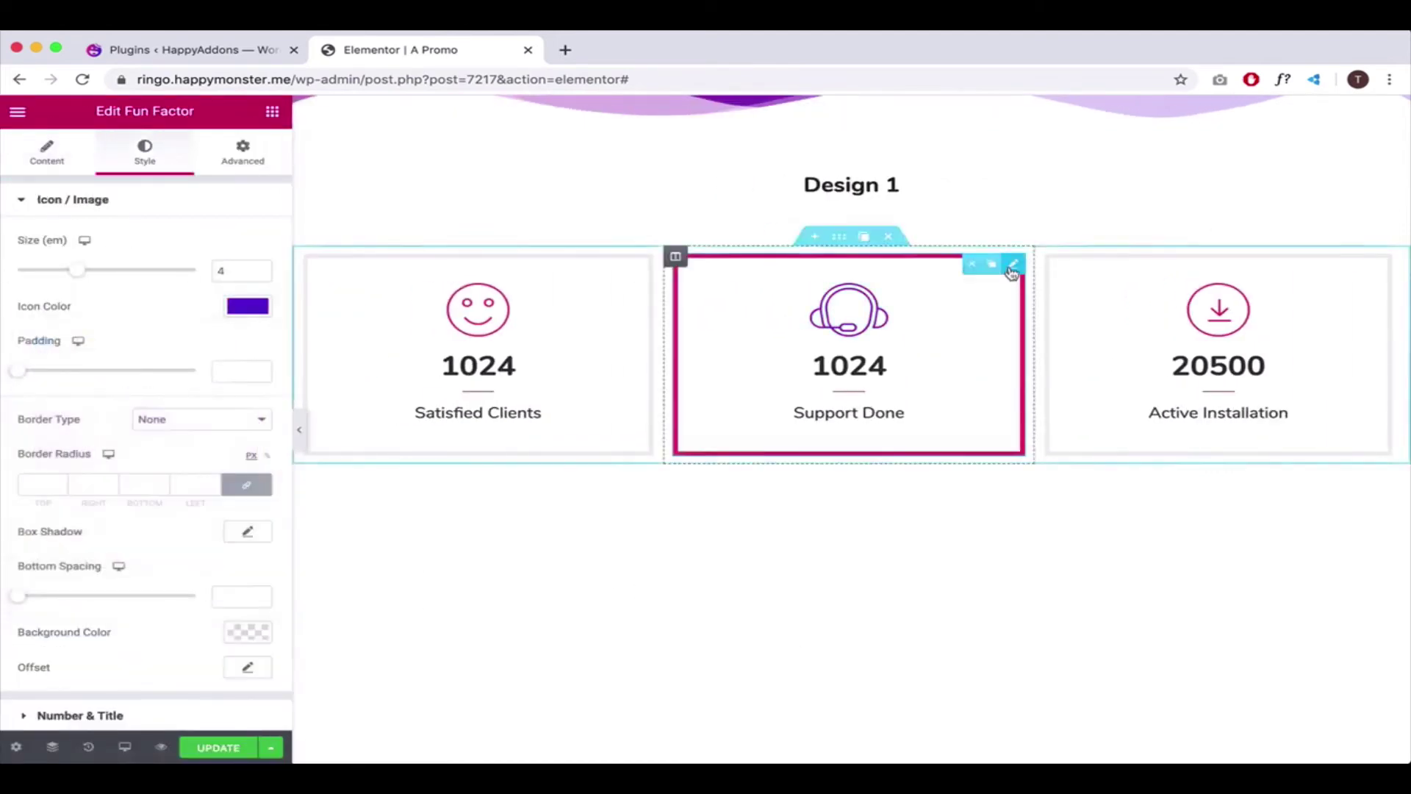
pyautogui.click(242, 153)
pyautogui.click(55, 680)
pyautogui.click(248, 557)
pyautogui.click(195, 494)
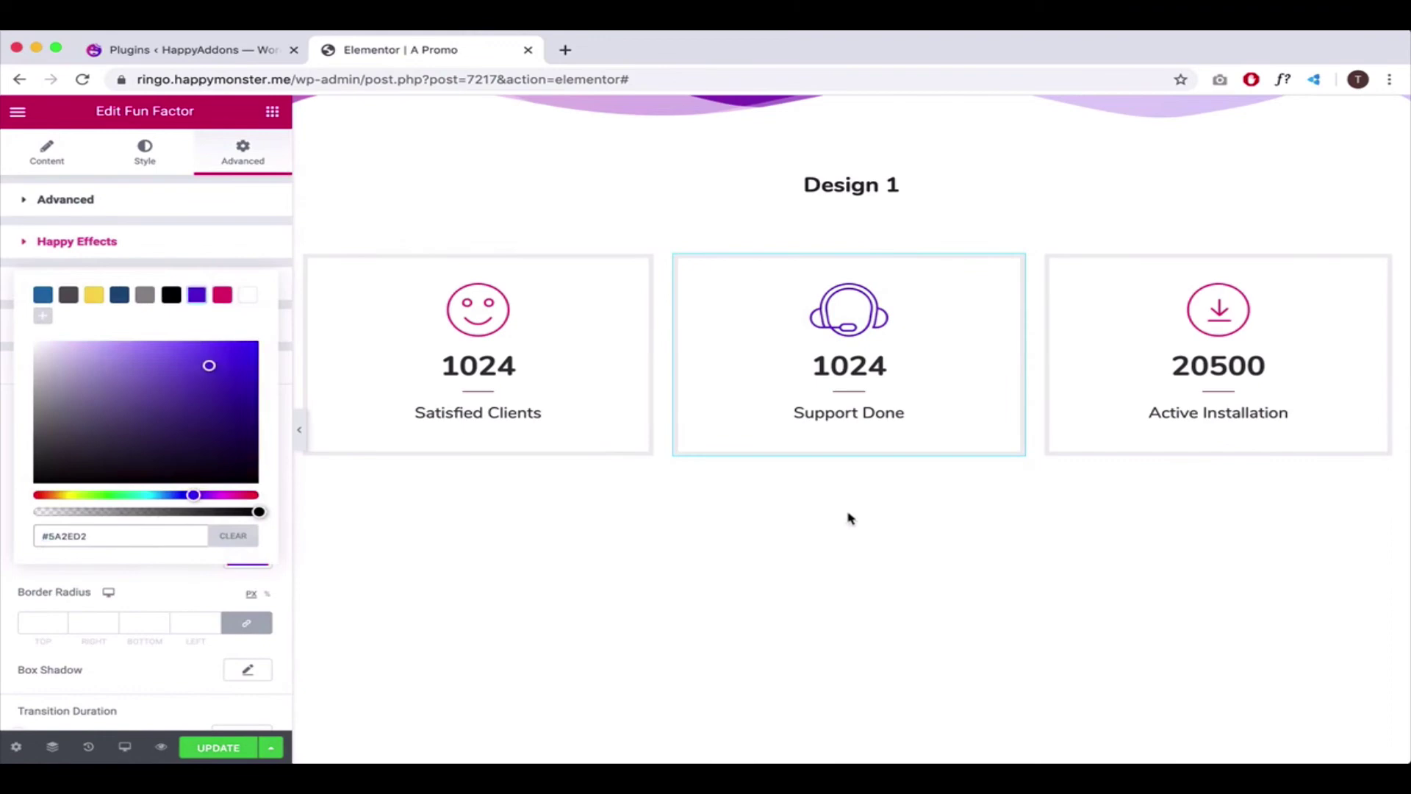
# Colour the Active Installation download icon orange (#FDB447) and save it to the palette
pyautogui.click(1217, 367)
pyautogui.click(155, 161)
pyautogui.click(248, 305)
pyautogui.click(94, 345)
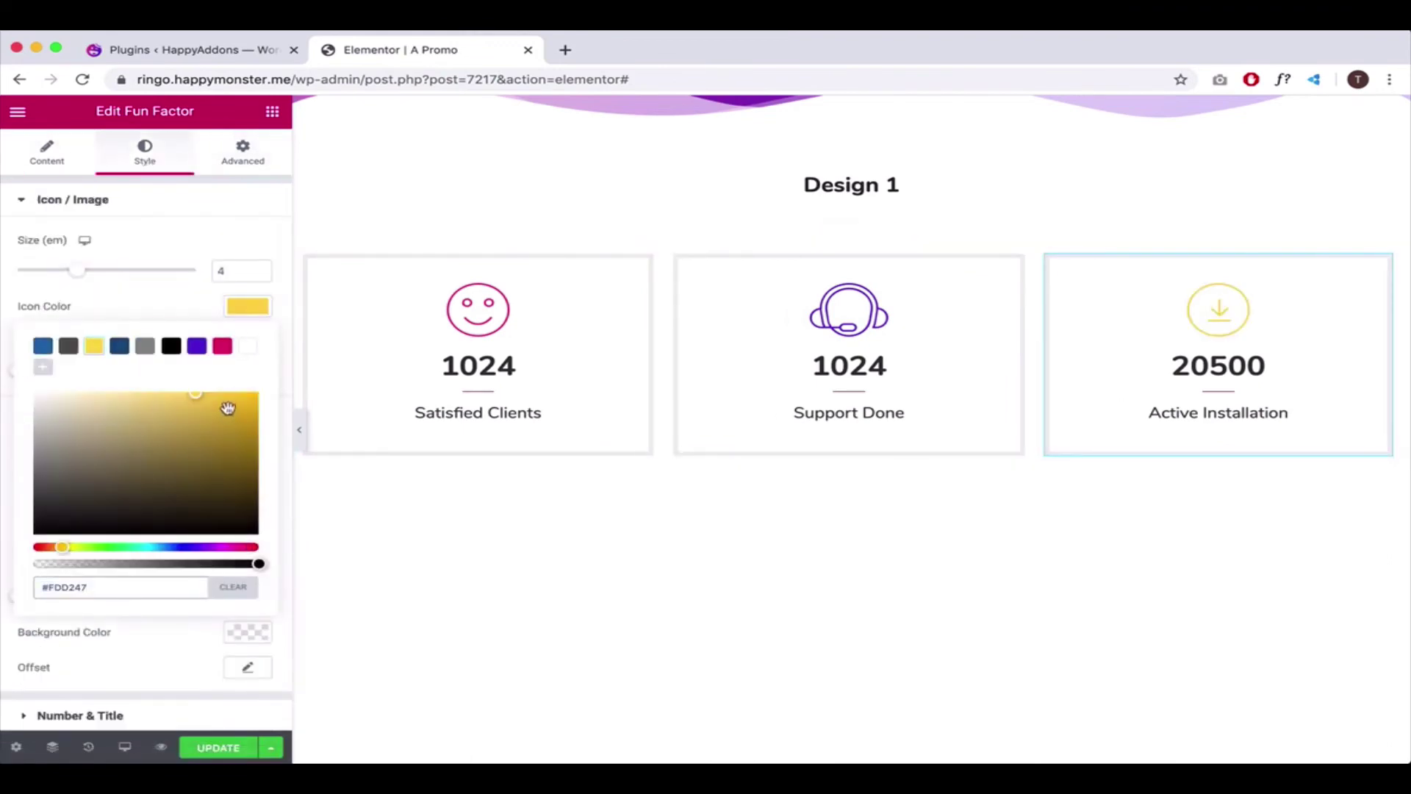
pyautogui.moveTo(71, 547); pyautogui.dragTo(55, 546)
pyautogui.click(42, 366)
pyautogui.click(1111, 315)
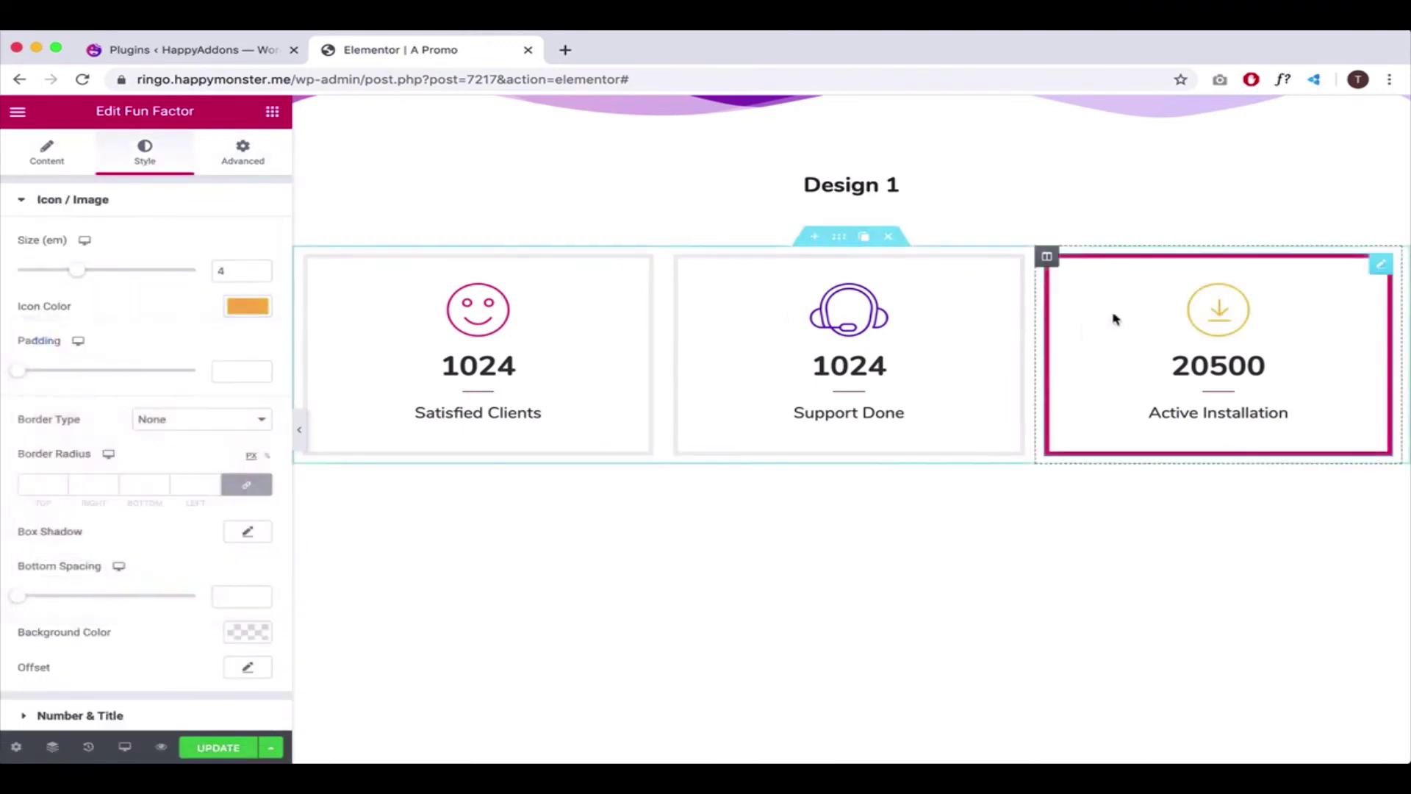
# Set the Active Installation hover border to orange, then preview the finished row
pyautogui.click(239, 150)
pyautogui.click(95, 686)
pyautogui.click(242, 552)
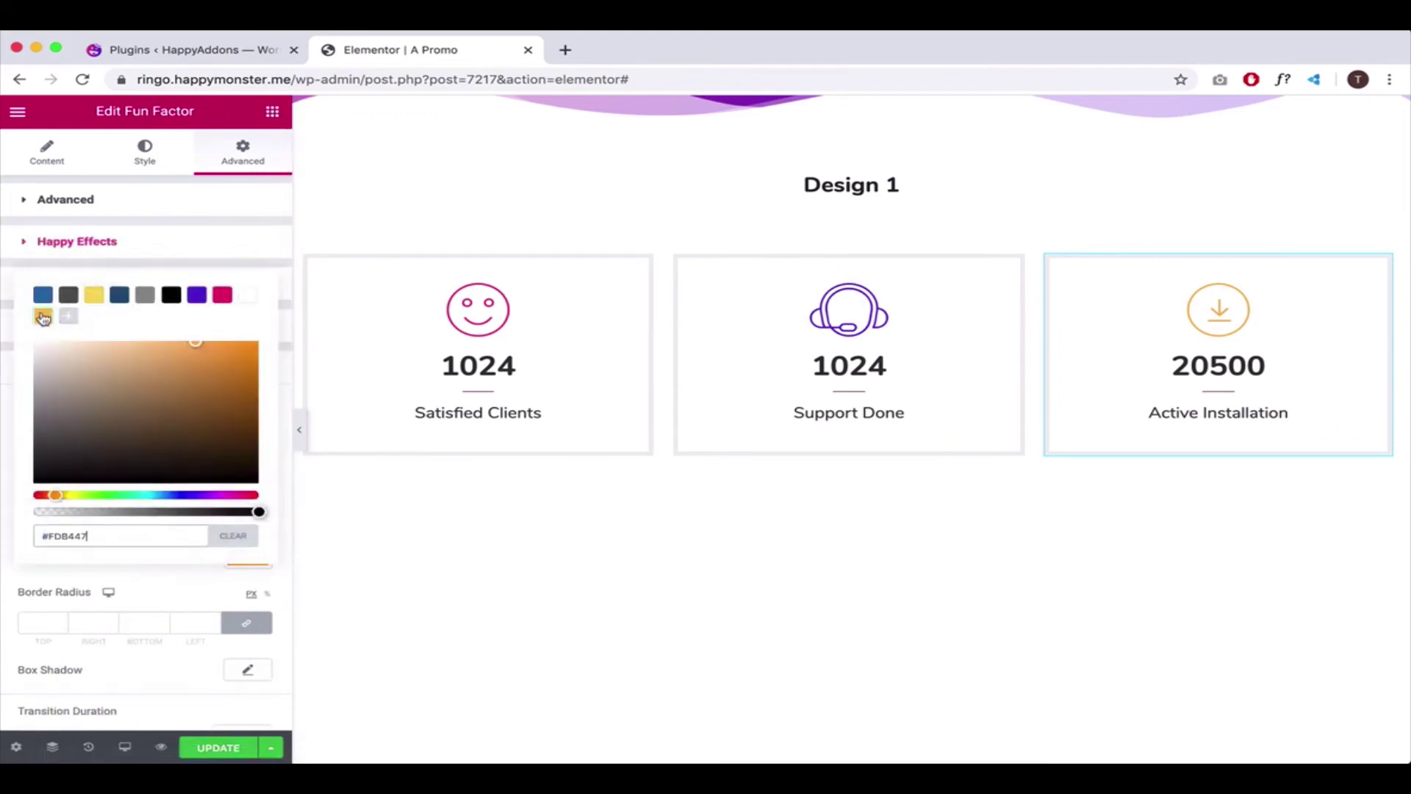
pyautogui.moveTo(42, 316); pyautogui.dragTo(140, 354)
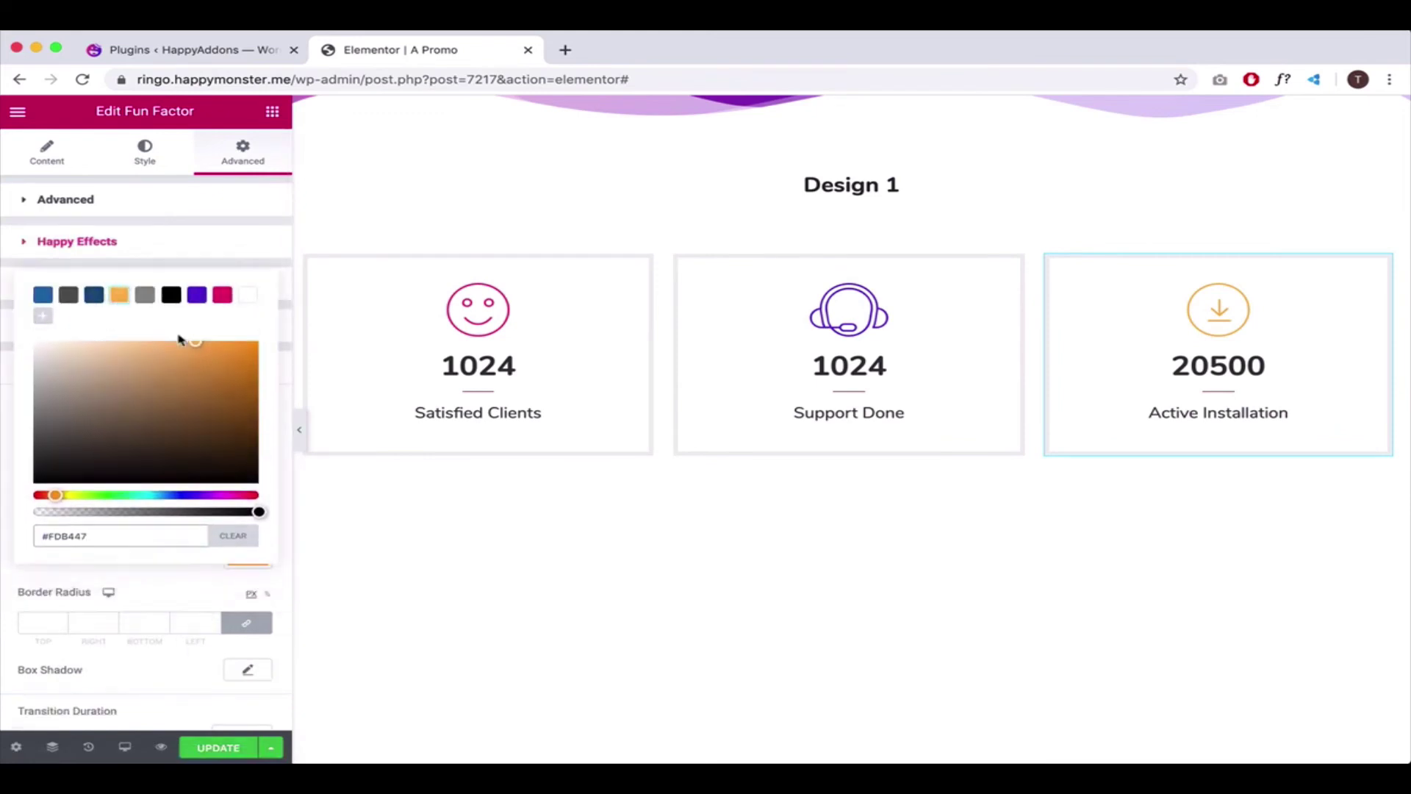
pyautogui.click(570, 595)
pyautogui.click(299, 429)
pyautogui.click(6, 430)
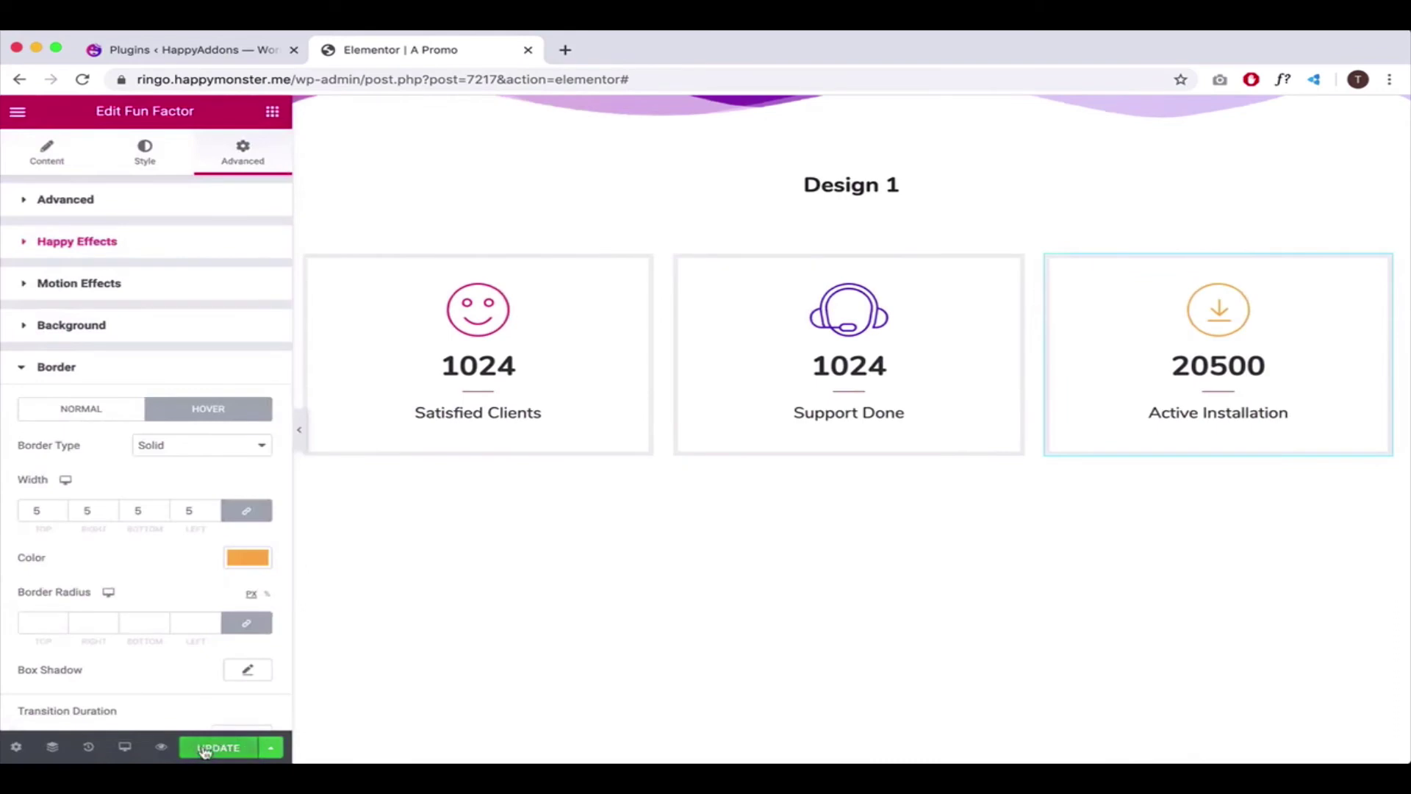
# Open the Fun Factor demo page and scroll to the Design 5 counters (310 Happy Clients, 100450 Download)
pyautogui.click(162, 747)
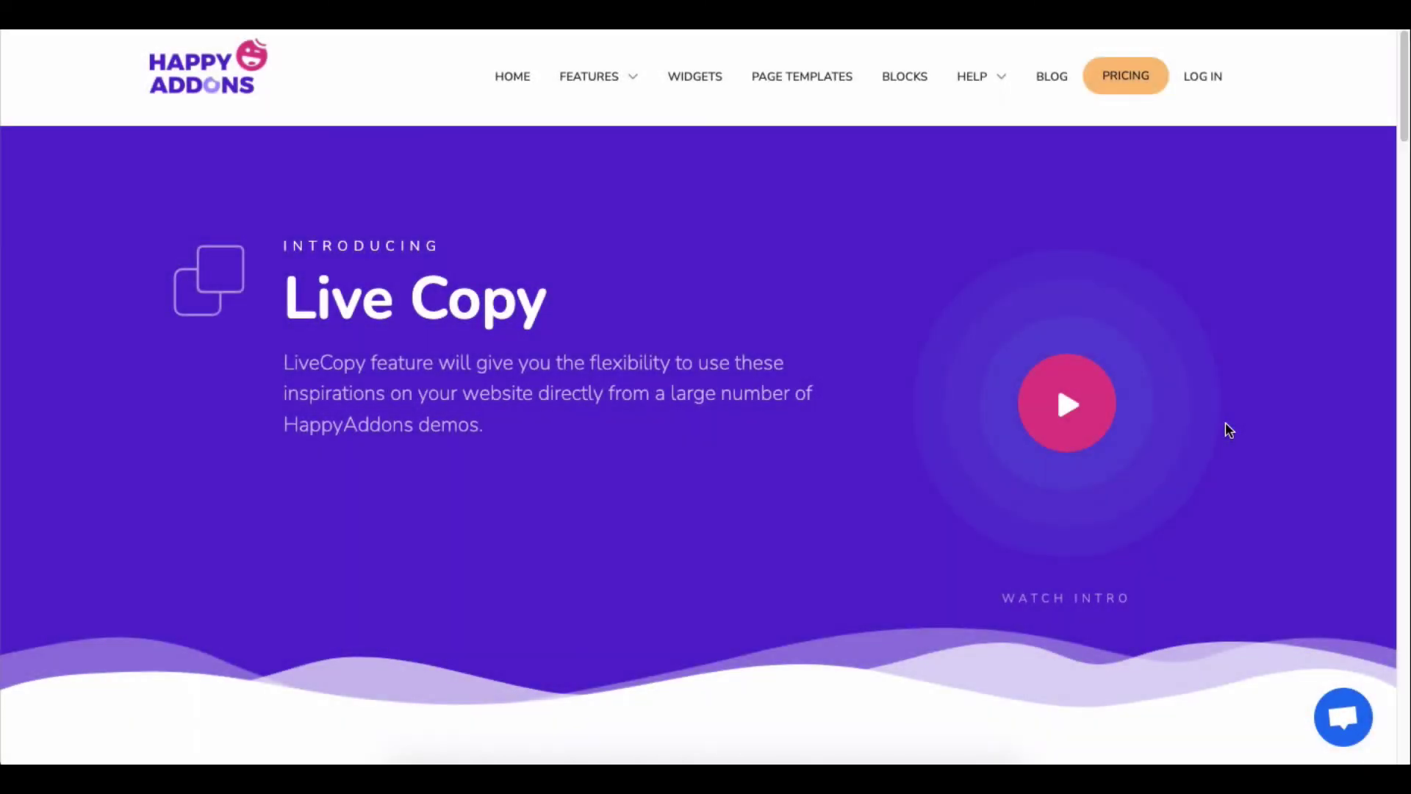
pyautogui.scroll(-18, 1229, 430)
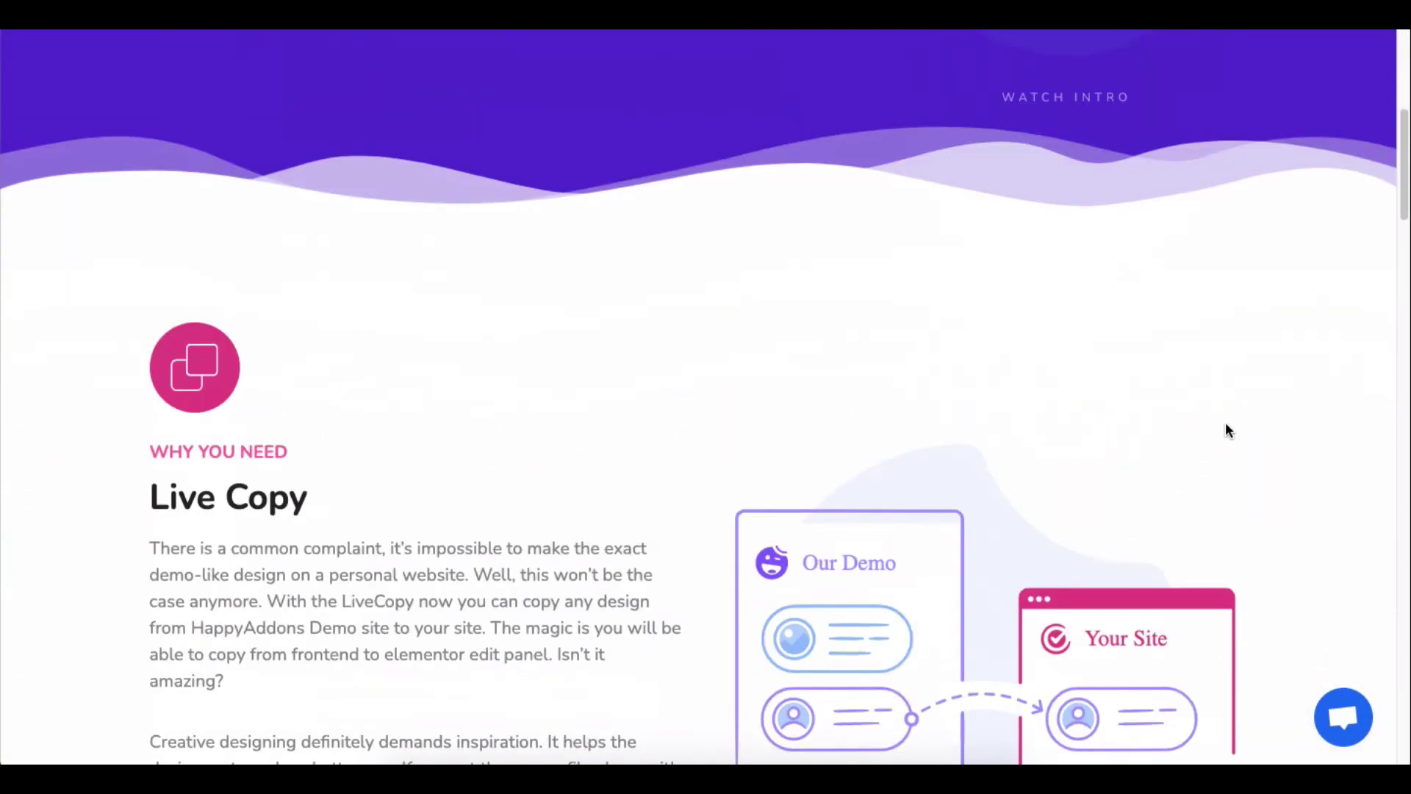
pyautogui.scroll(-12, 1227, 430)
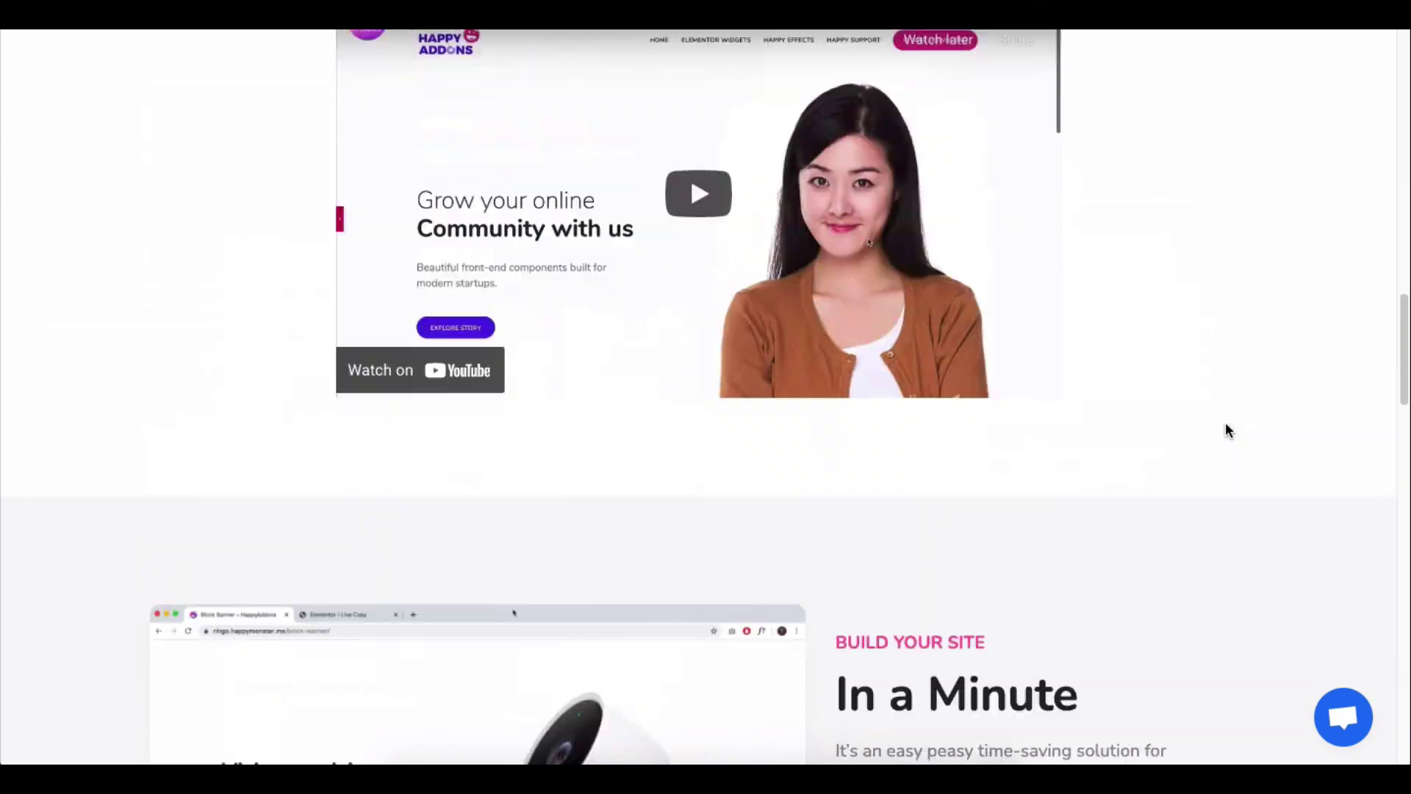
pyautogui.scroll(10, 1224, 422)
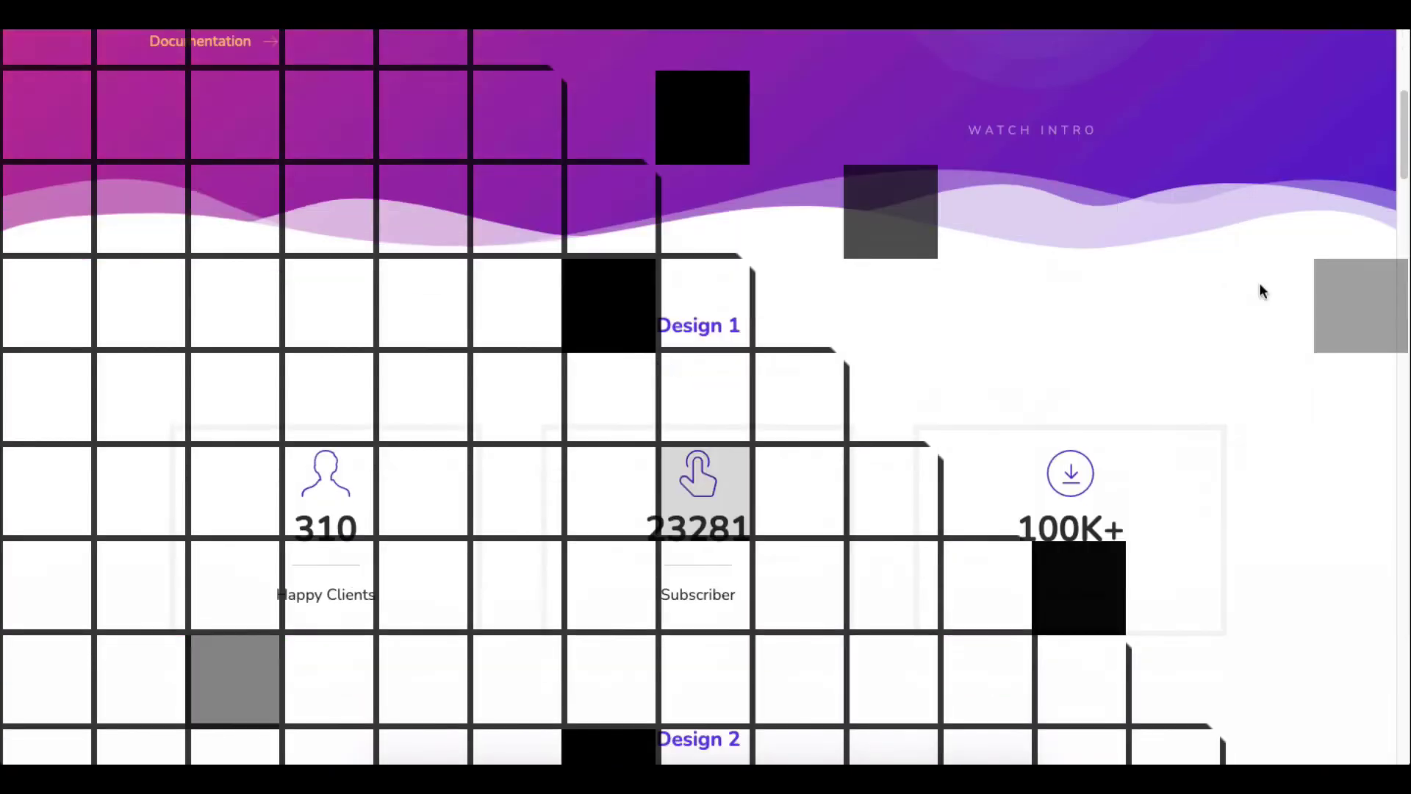
pyautogui.scroll(-10, 1259, 284)
pyautogui.scroll(-8, 1262, 290)
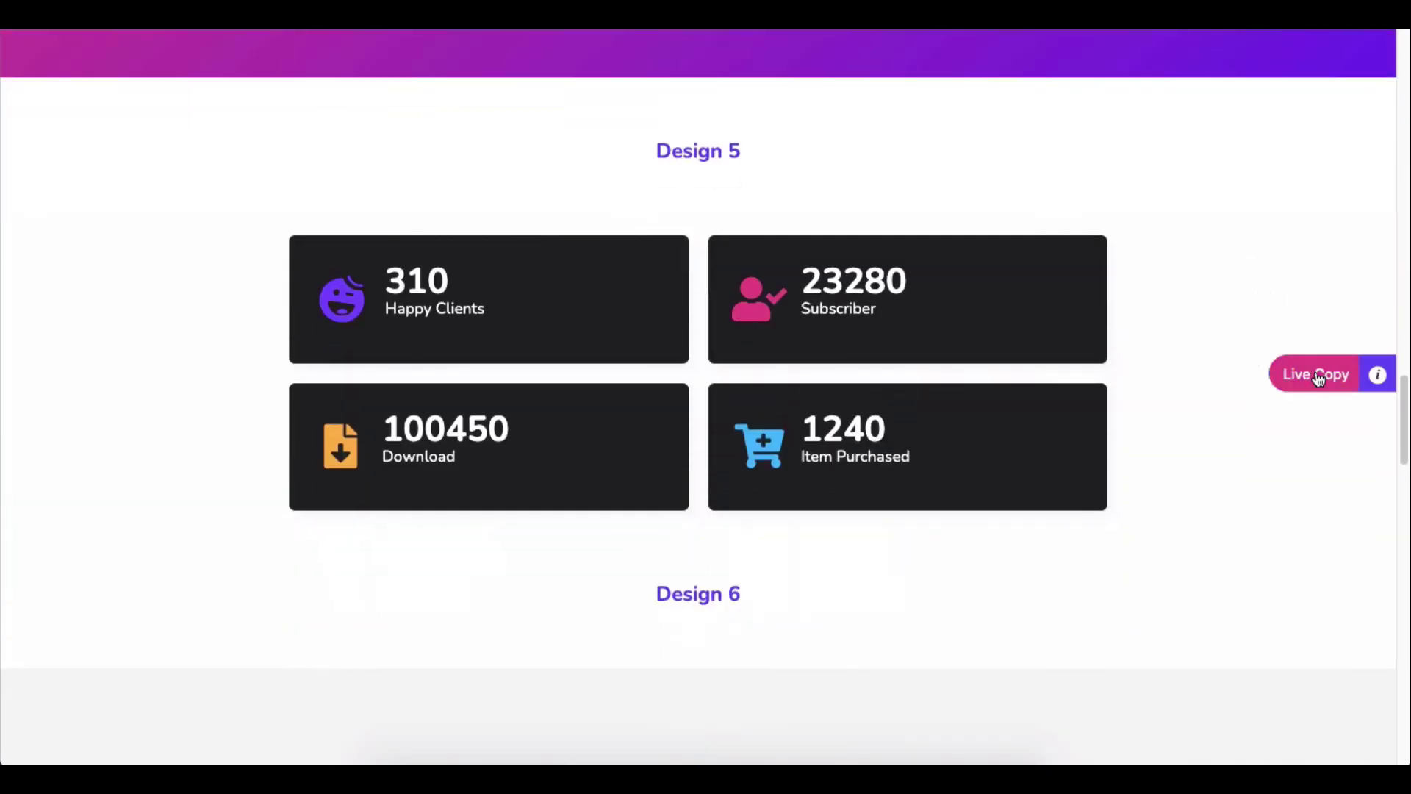
# Live Copy the Design 5 counter block and X Paste it into the Welcome To Happy Addons page's empty column
pyautogui.click(1317, 378)
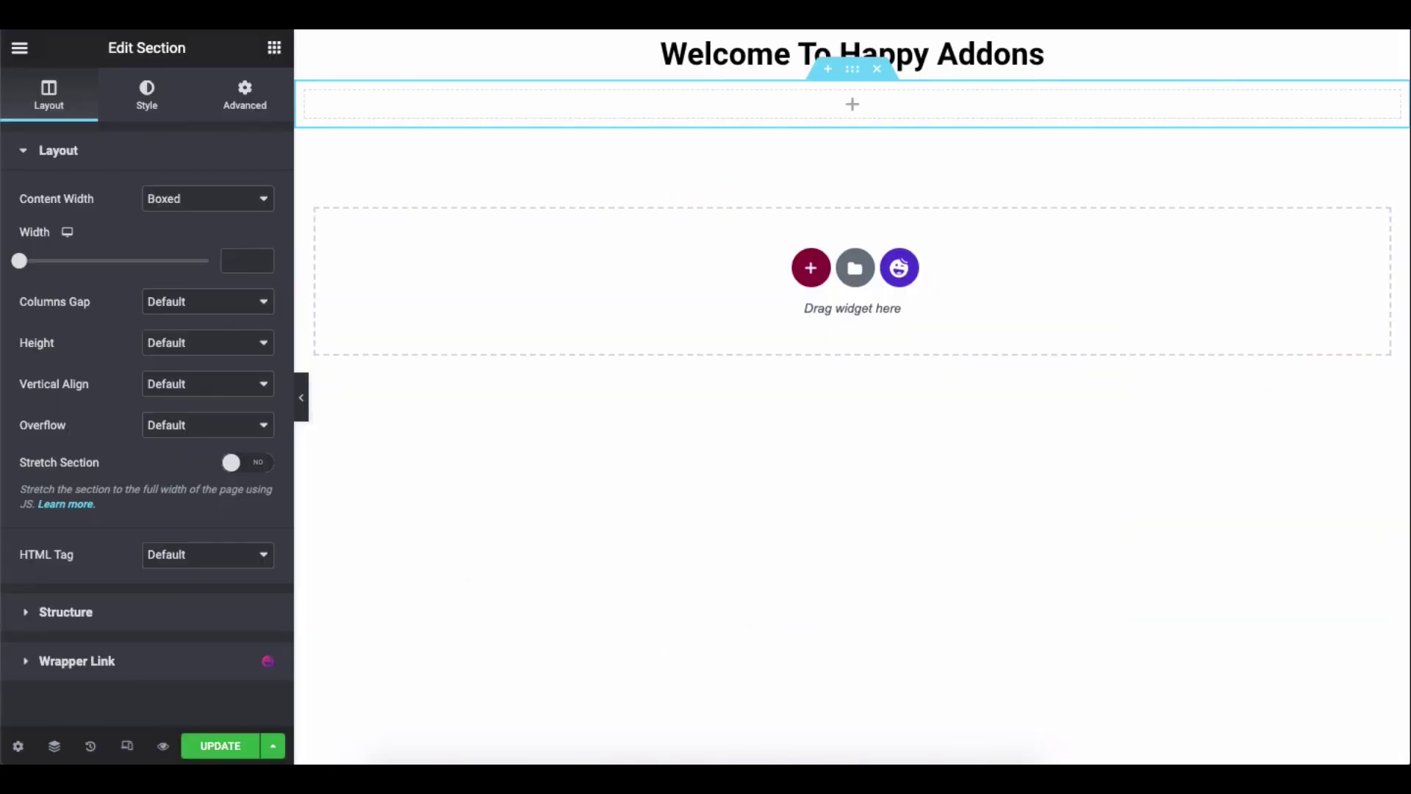
pyautogui.rightClick(758, 108)
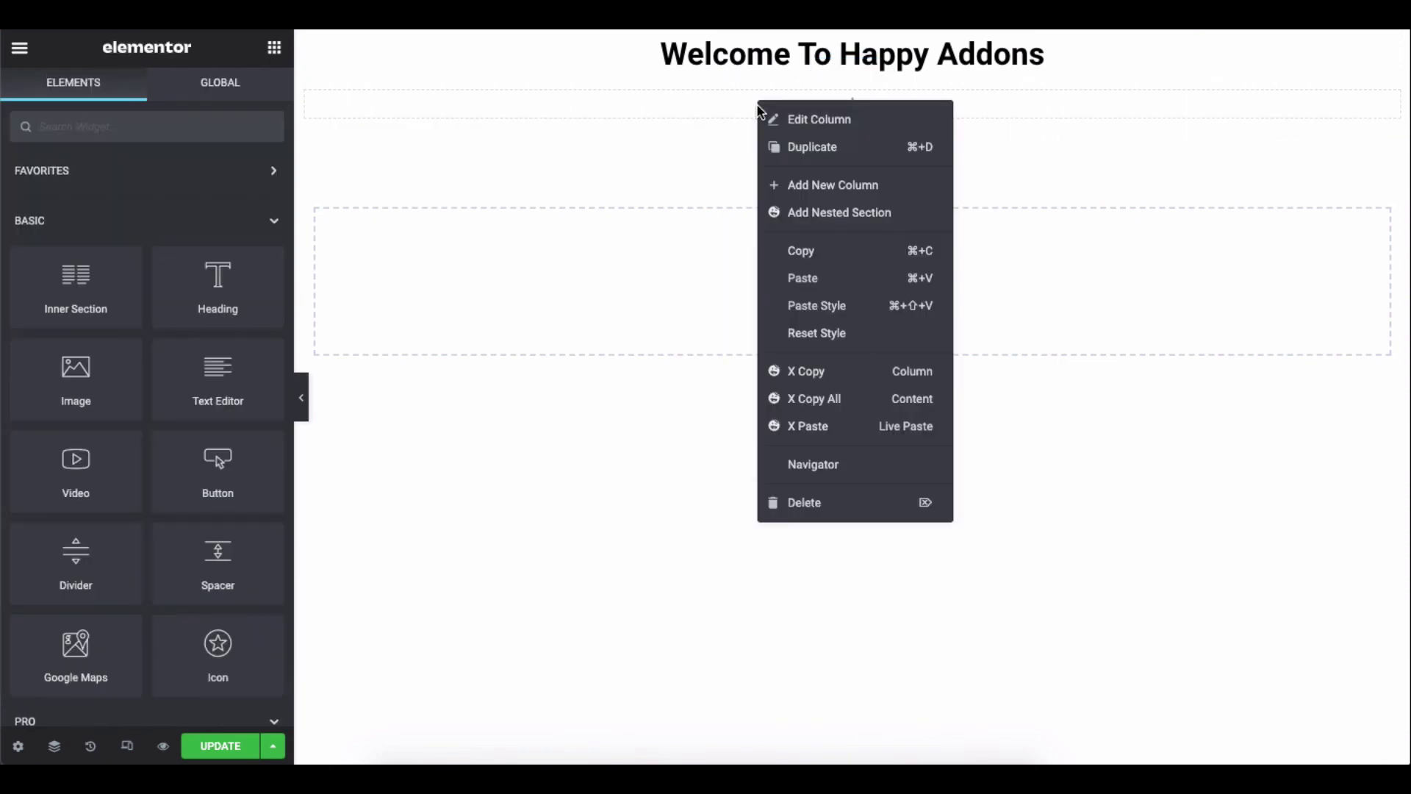
pyautogui.click(821, 425)
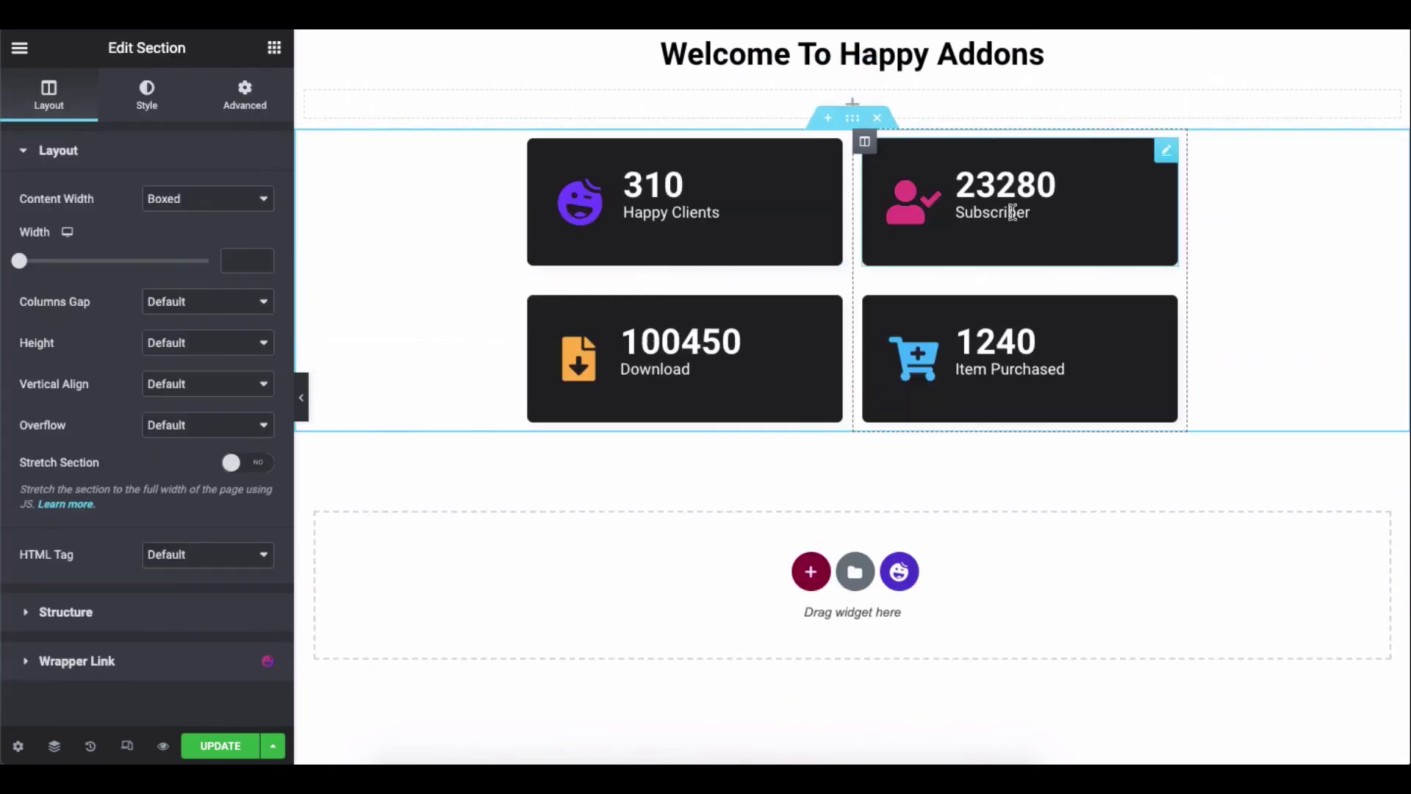